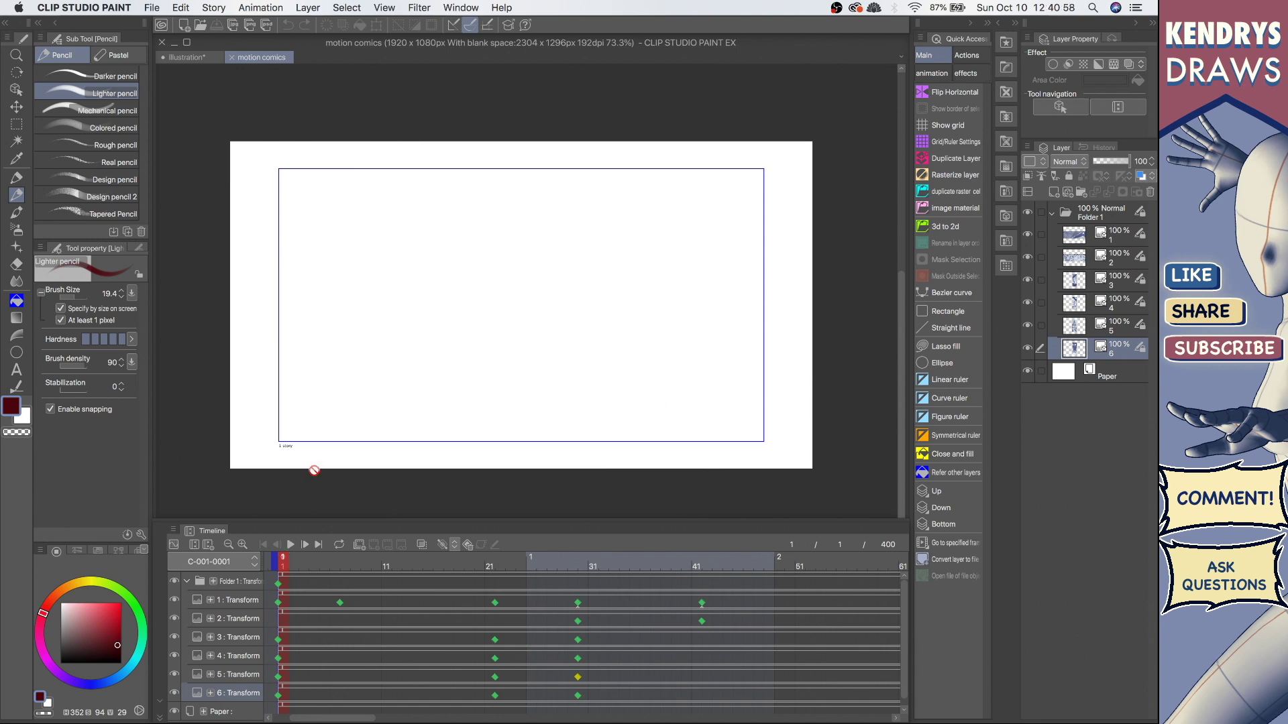
# Play, pause and resume the motion comic preview to watch the panels pan and fly through the frame.
pyautogui.click(289, 544)
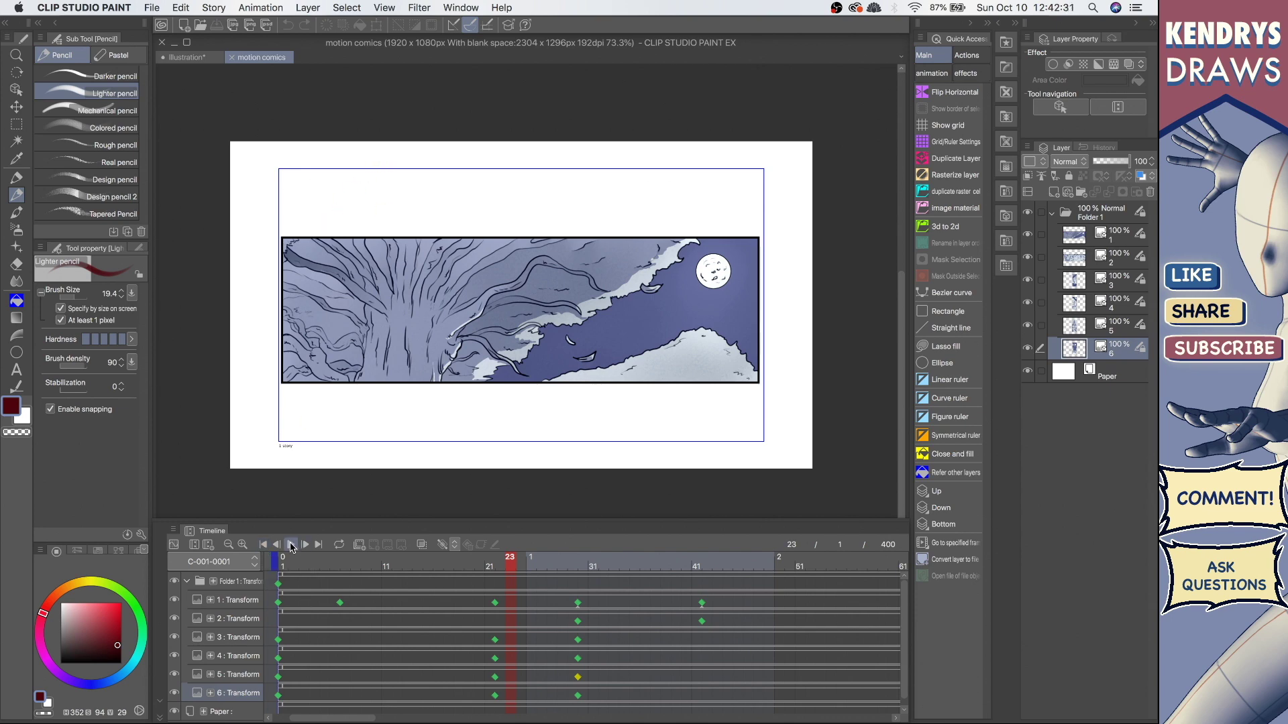
pyautogui.click(291, 545)
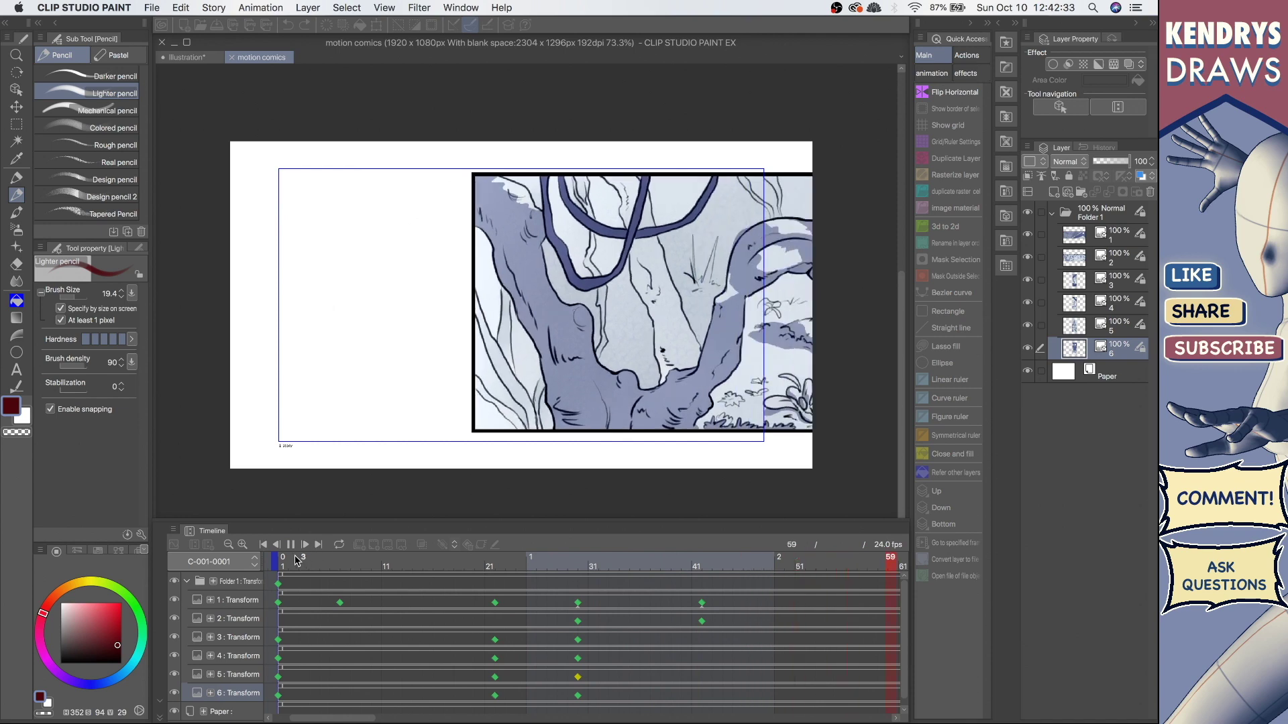
pyautogui.click(493, 251)
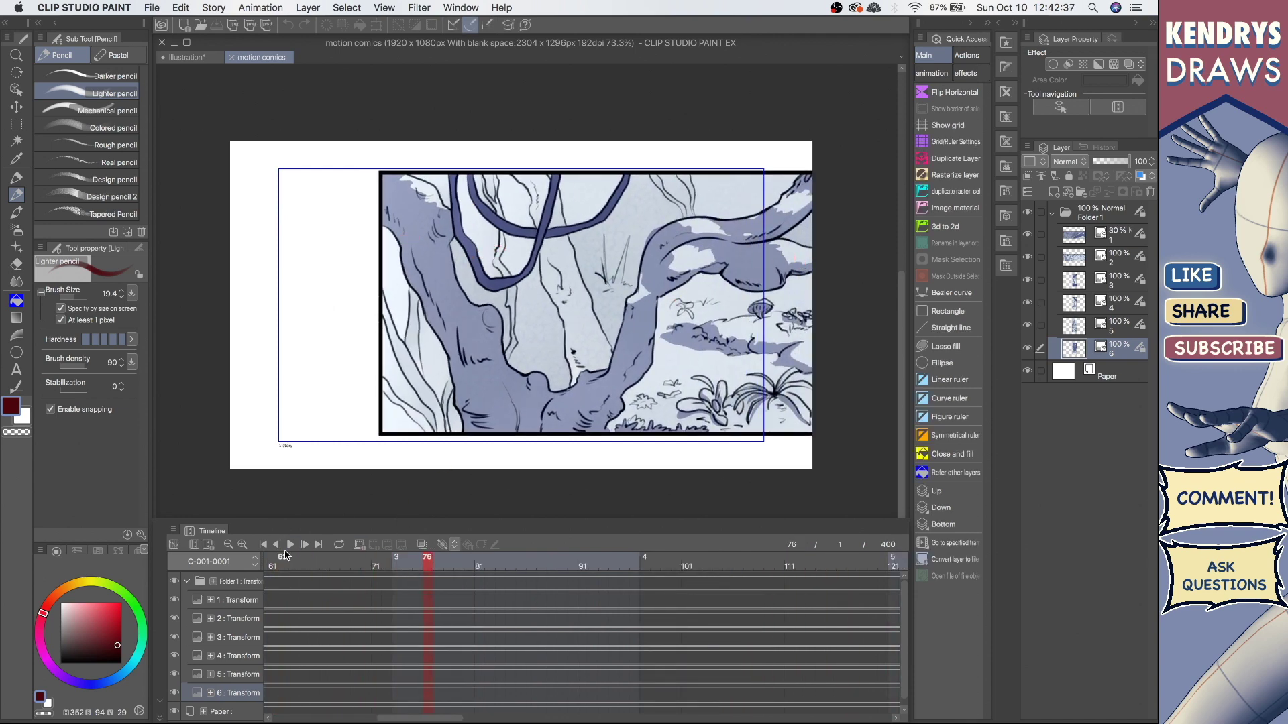
pyautogui.click(290, 545)
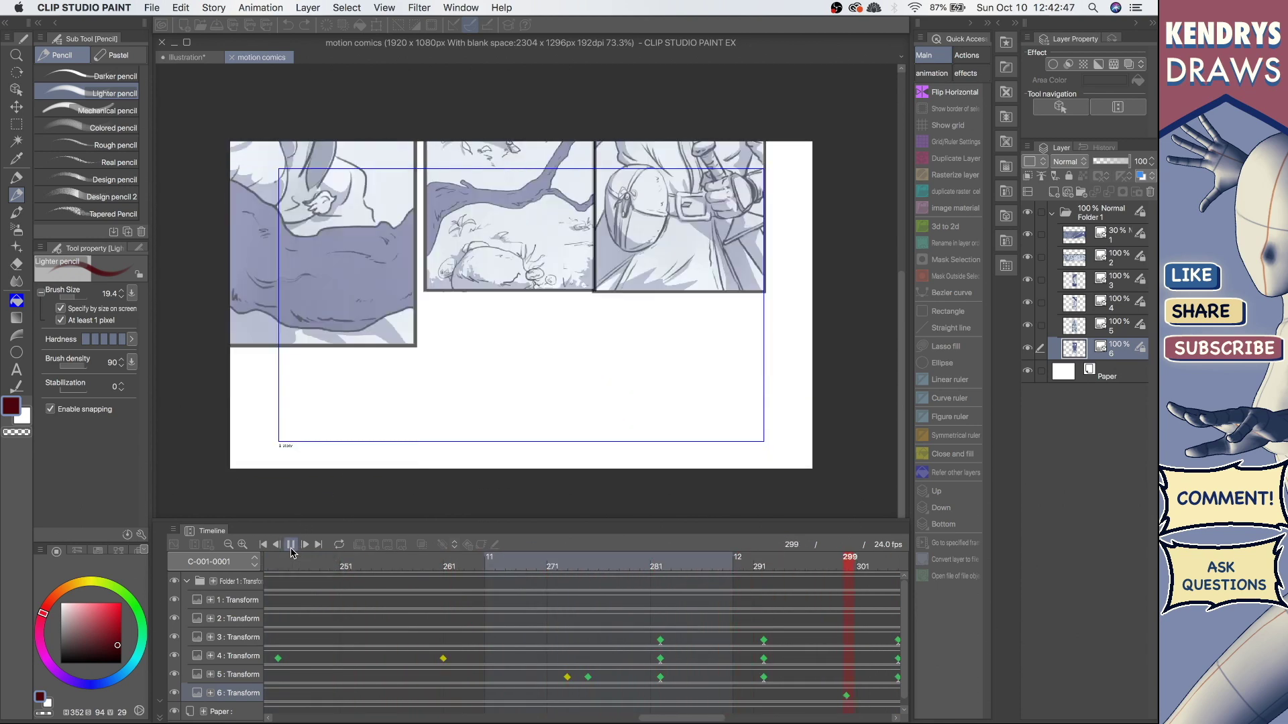
pyautogui.click(290, 547)
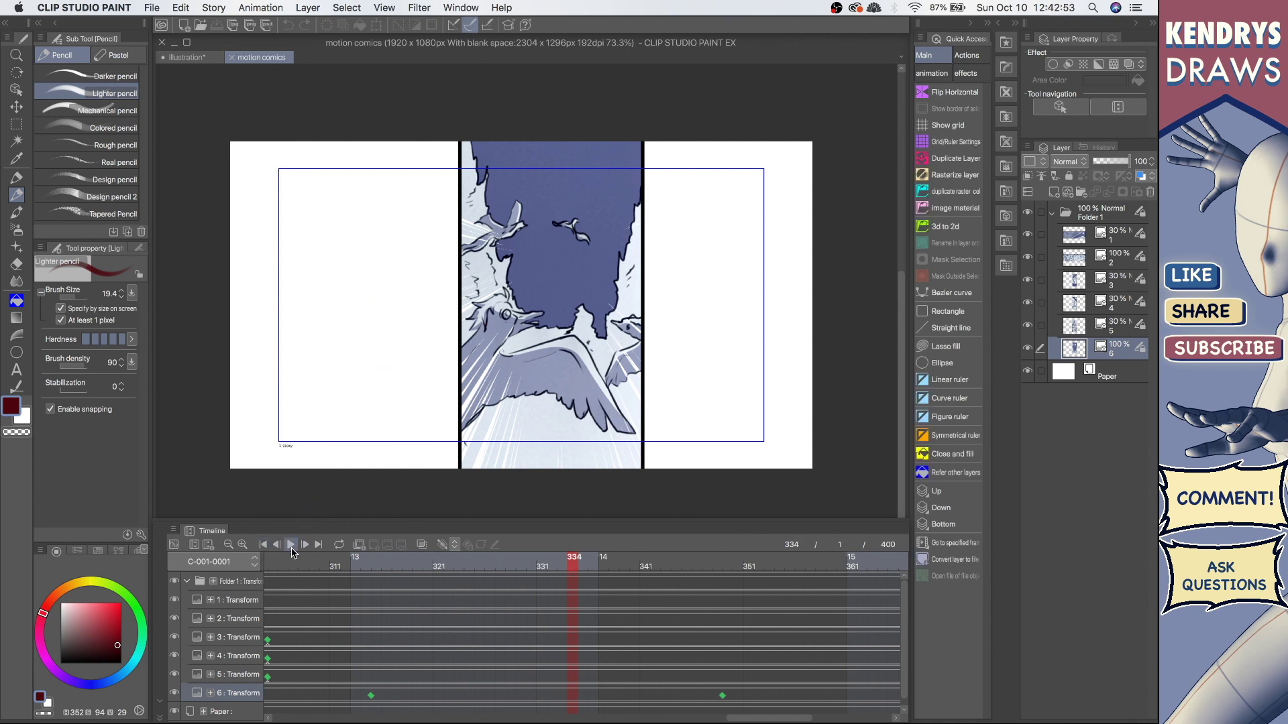
pyautogui.click(291, 545)
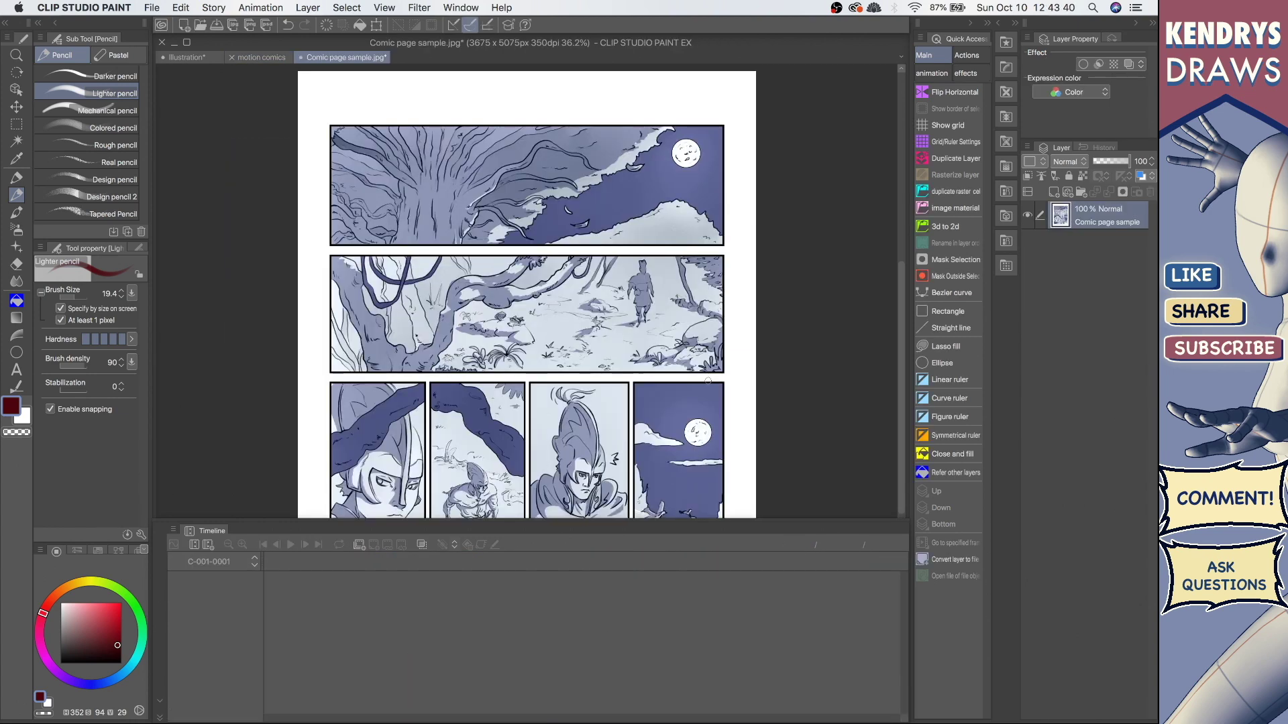
# Pan and zoom so the whole Comic page sample.jpg is in view, and lower the Timeline divider.
pyautogui.moveTo(703, 378); pyautogui.dragTo(688, 282)
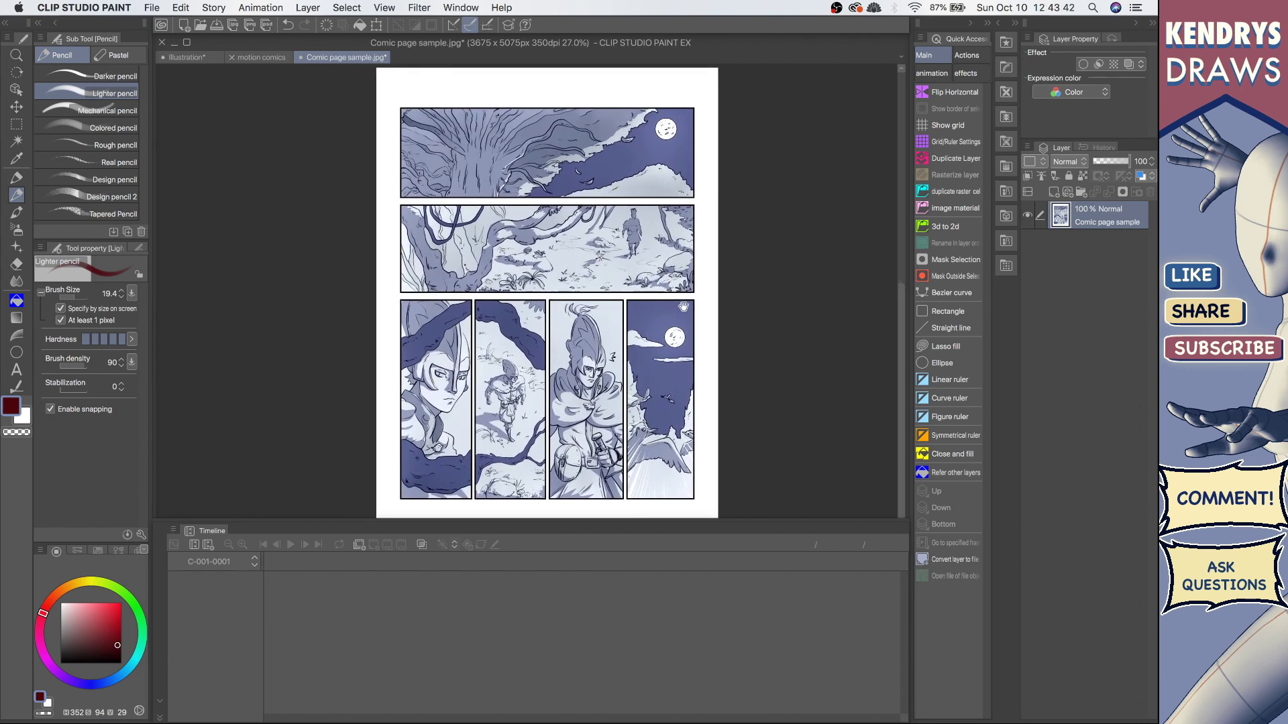
pyautogui.scroll(-1, 688, 282)
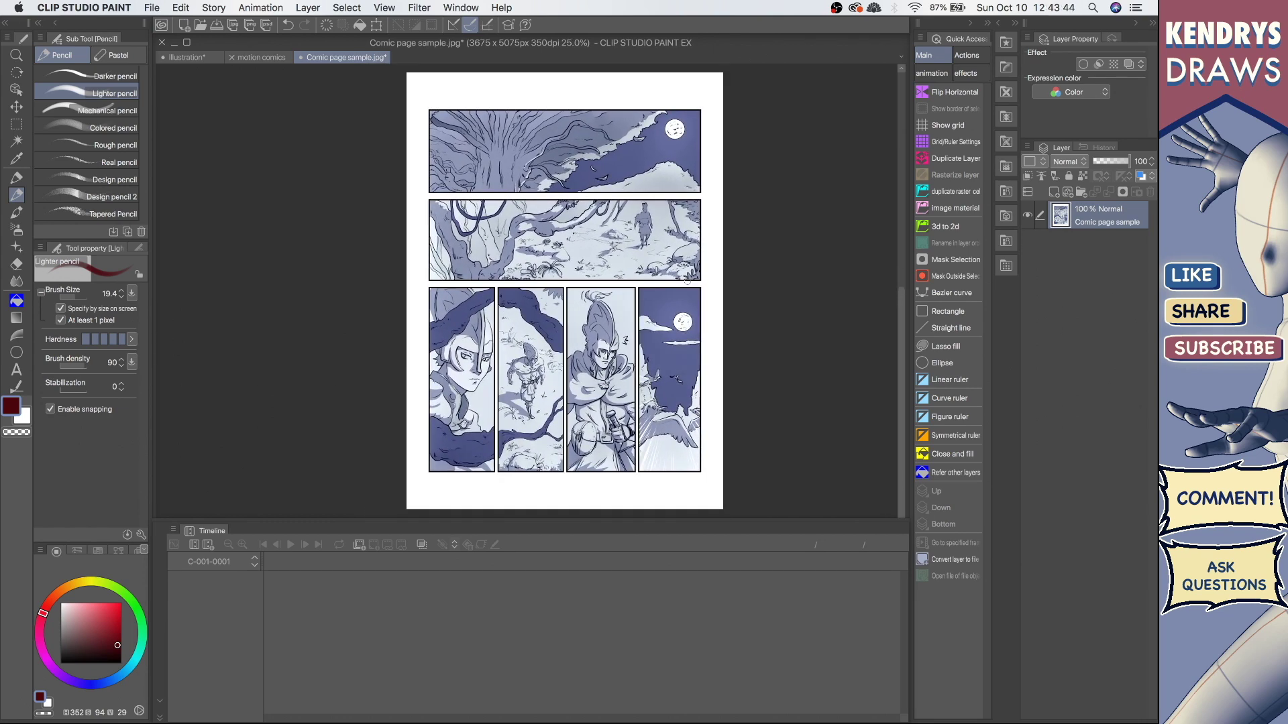
pyautogui.scroll(1, 688, 281)
pyautogui.moveTo(443, 521); pyautogui.dragTo(289, 527)
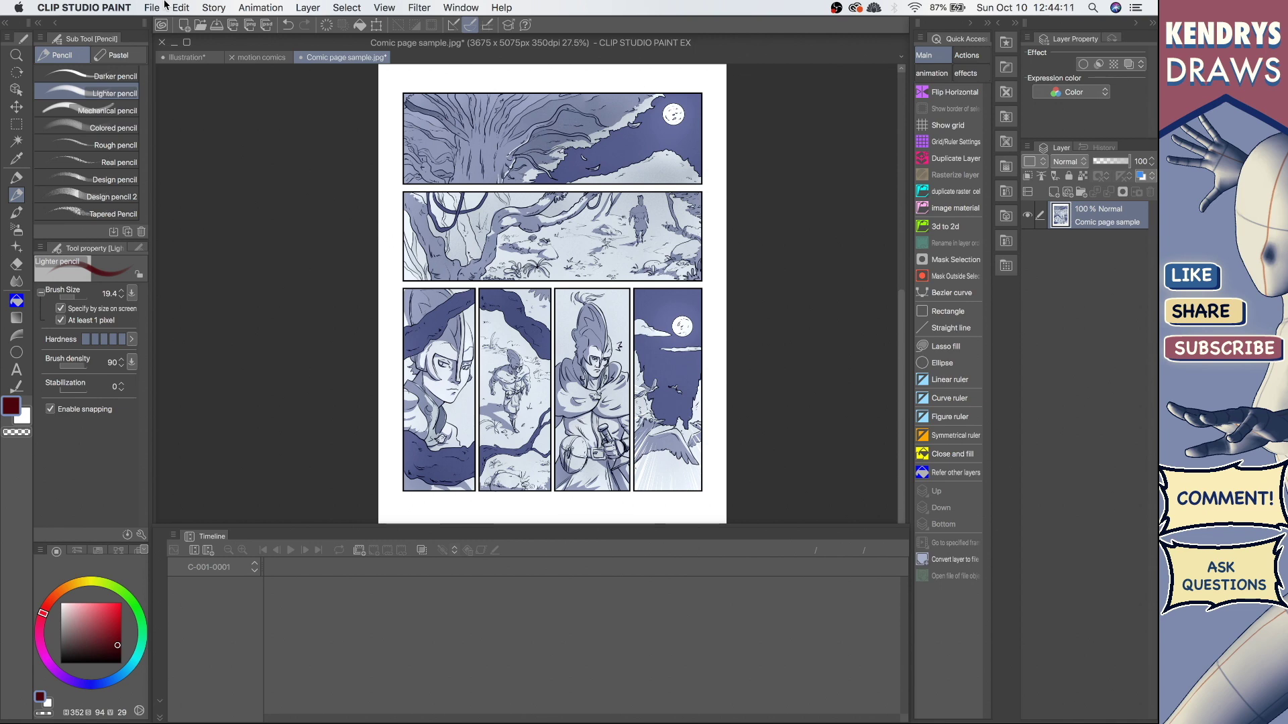
# Create a new 1920×1080 Animation document.
pyautogui.press('super+n')
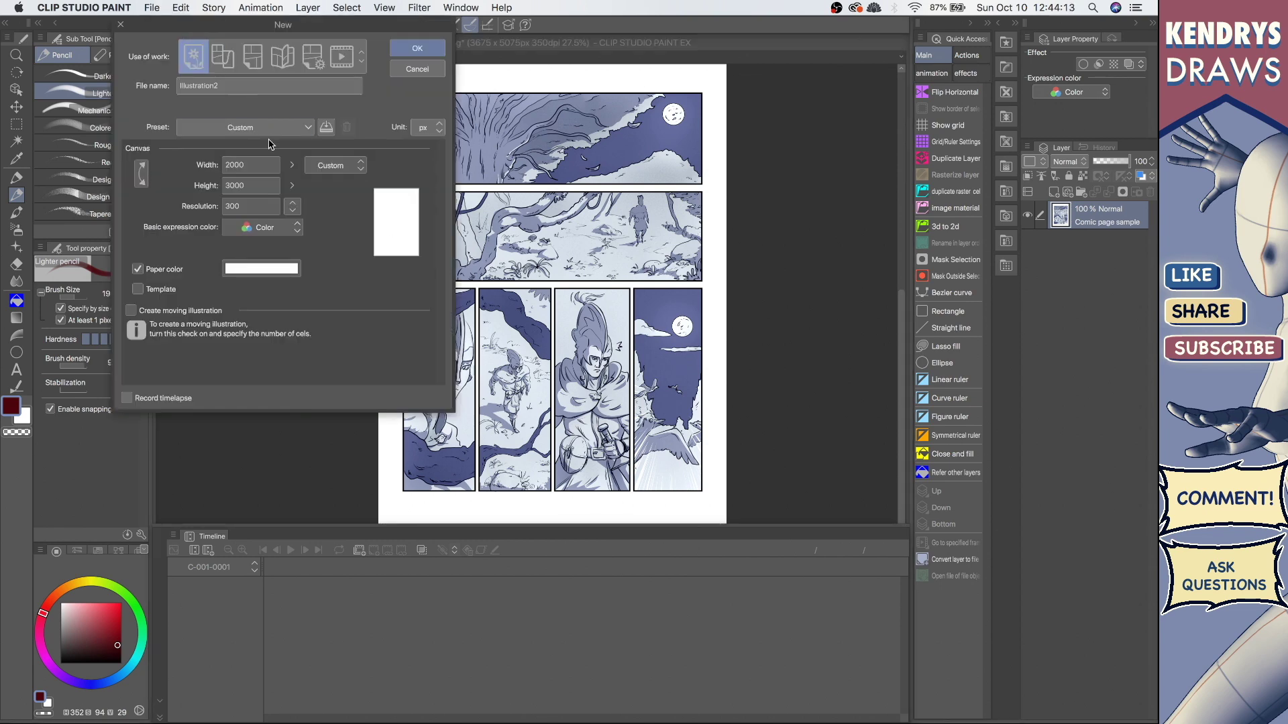
pyautogui.click(344, 58)
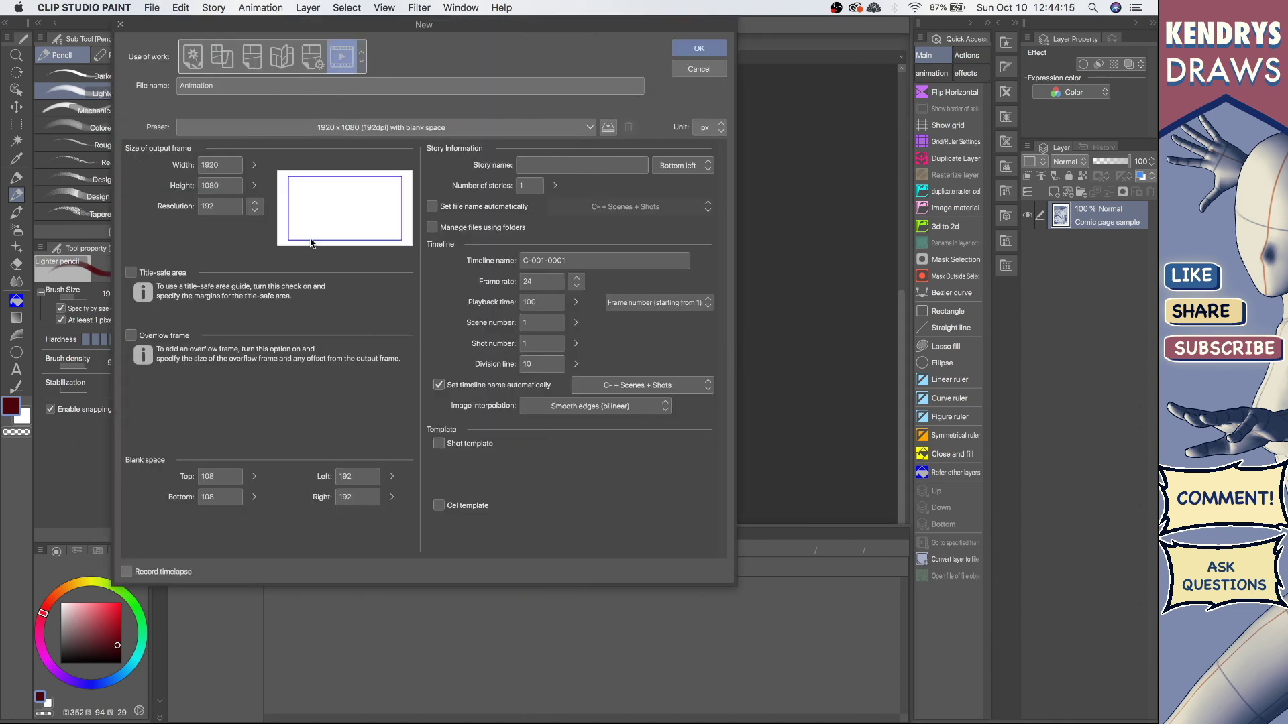
pyautogui.click(699, 48)
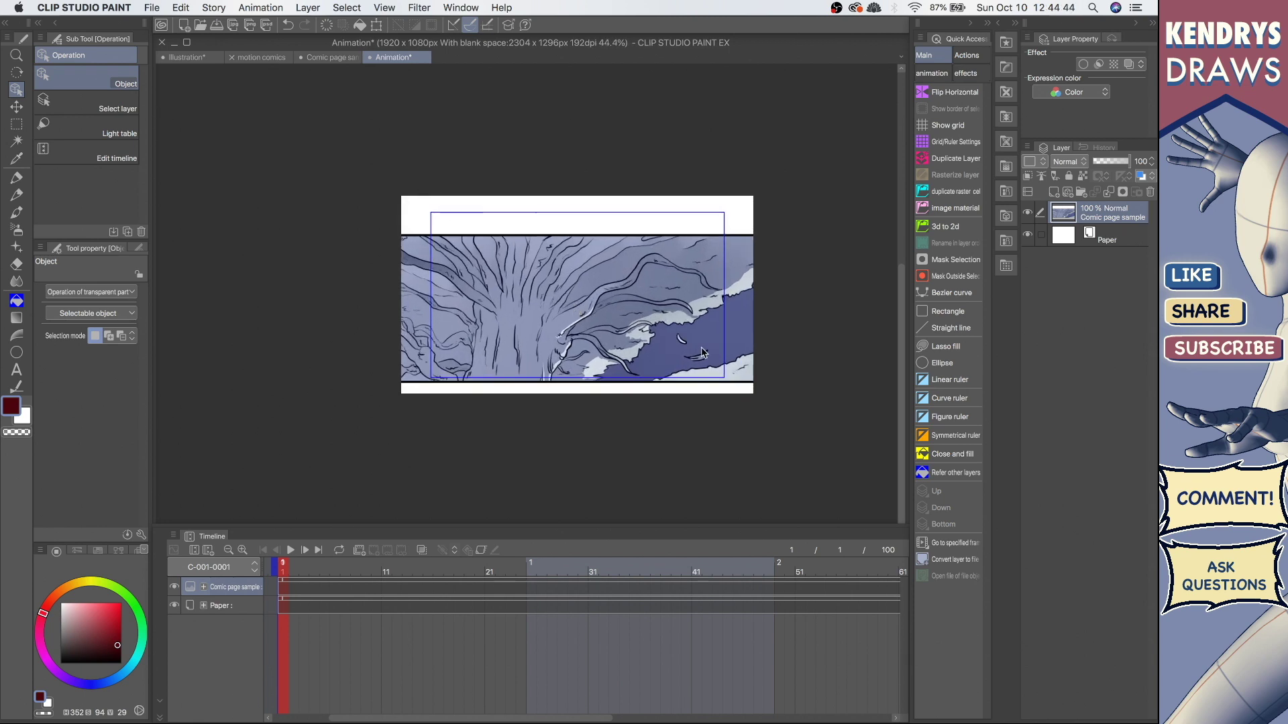
# Enlarge the animation canvas to 4663×2741 px.
pyautogui.click(151, 7)
pyautogui.moveTo(180, 8)
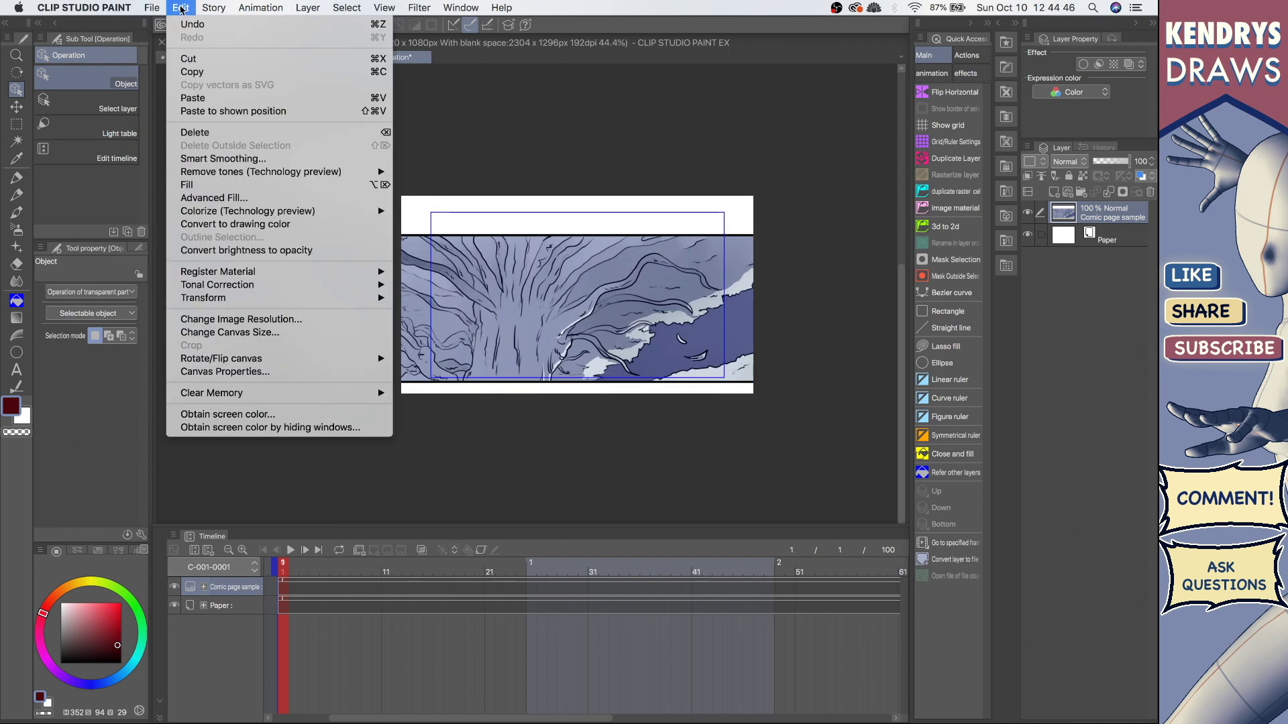
pyautogui.click(302, 332)
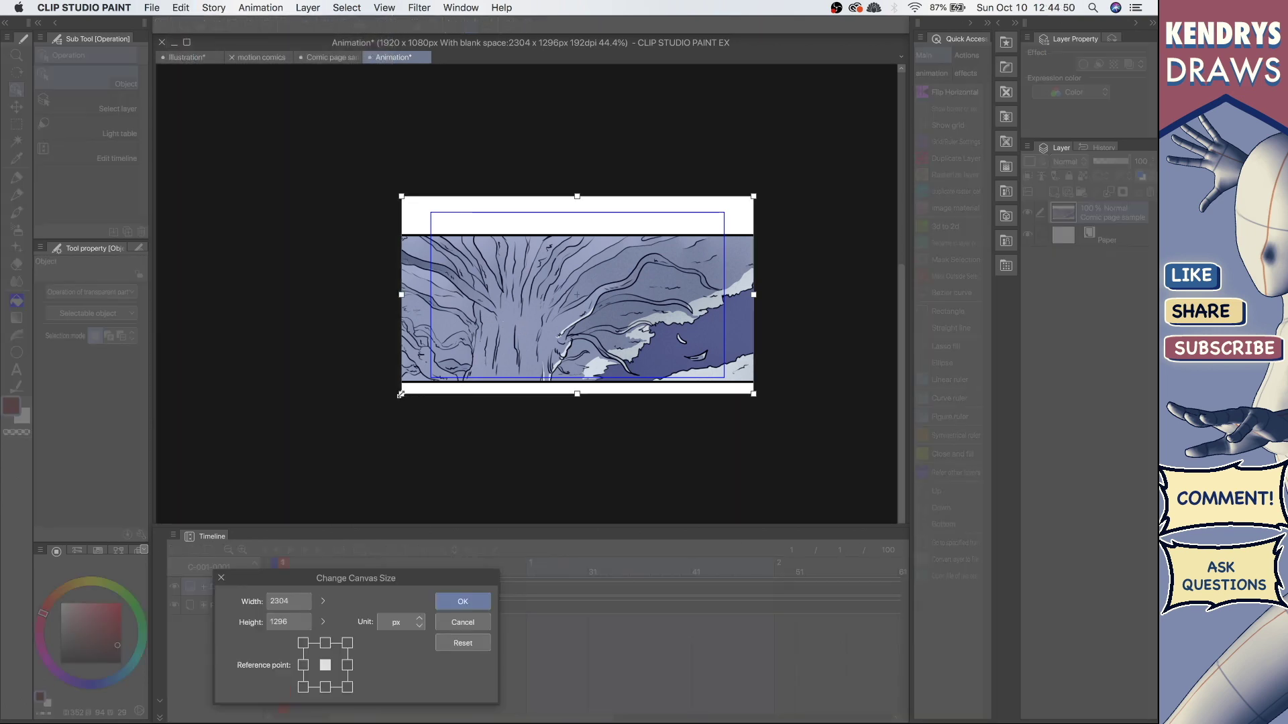
pyautogui.moveTo(401, 394); pyautogui.dragTo(192, 487)
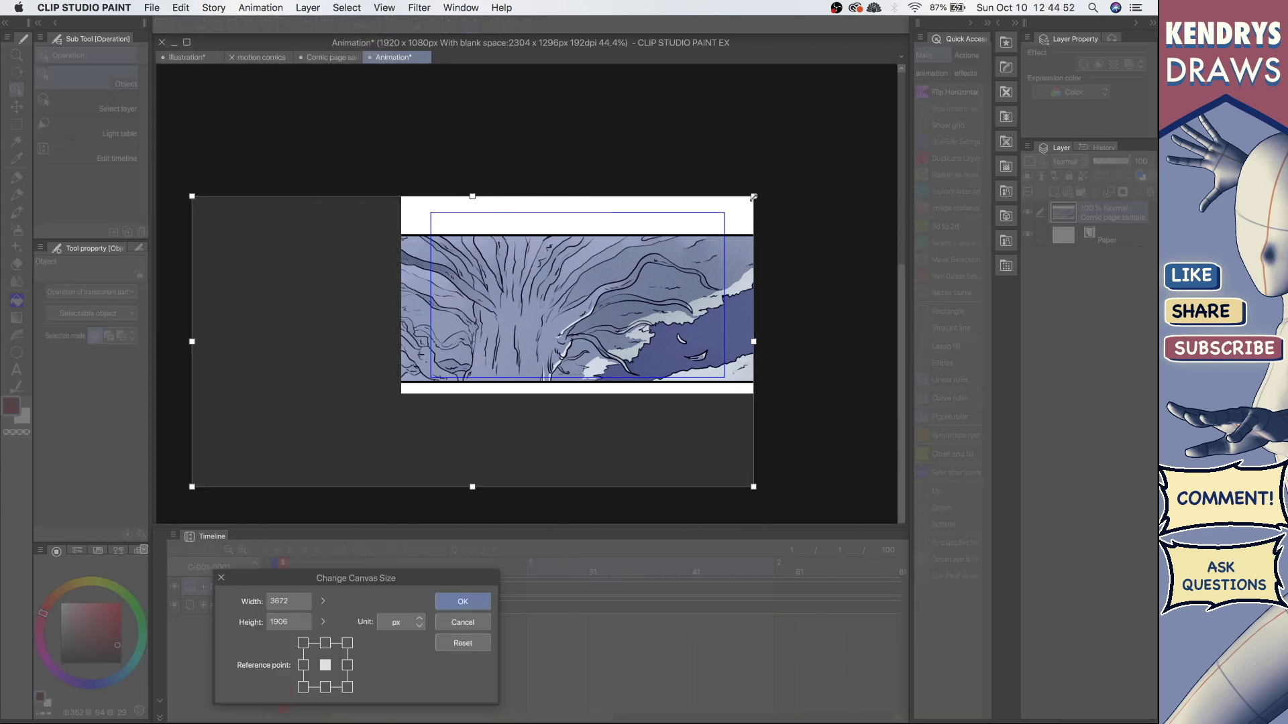
pyautogui.moveTo(753, 197); pyautogui.dragTo(904, 68)
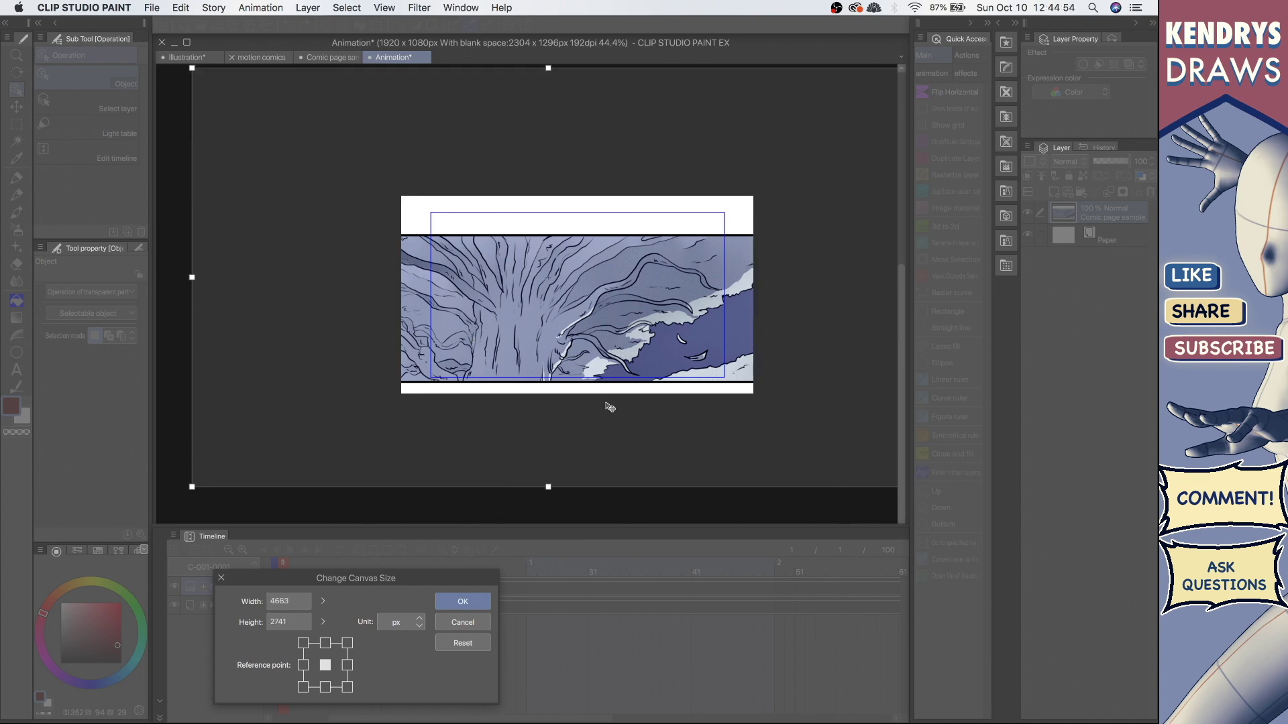
pyautogui.click(463, 601)
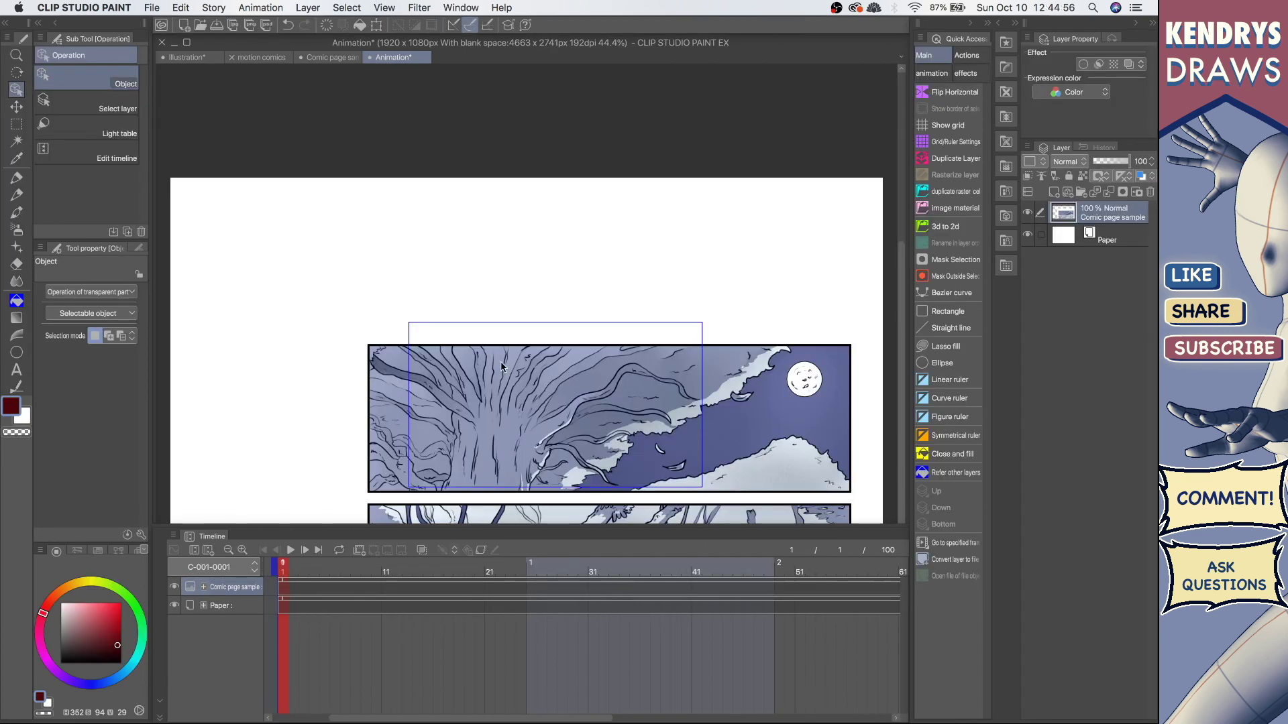
# Drag the comic page so its first wide panel starts at the left edge of the 1920×1080 frame.
pyautogui.moveTo(562, 338); pyautogui.dragTo(550, 172)
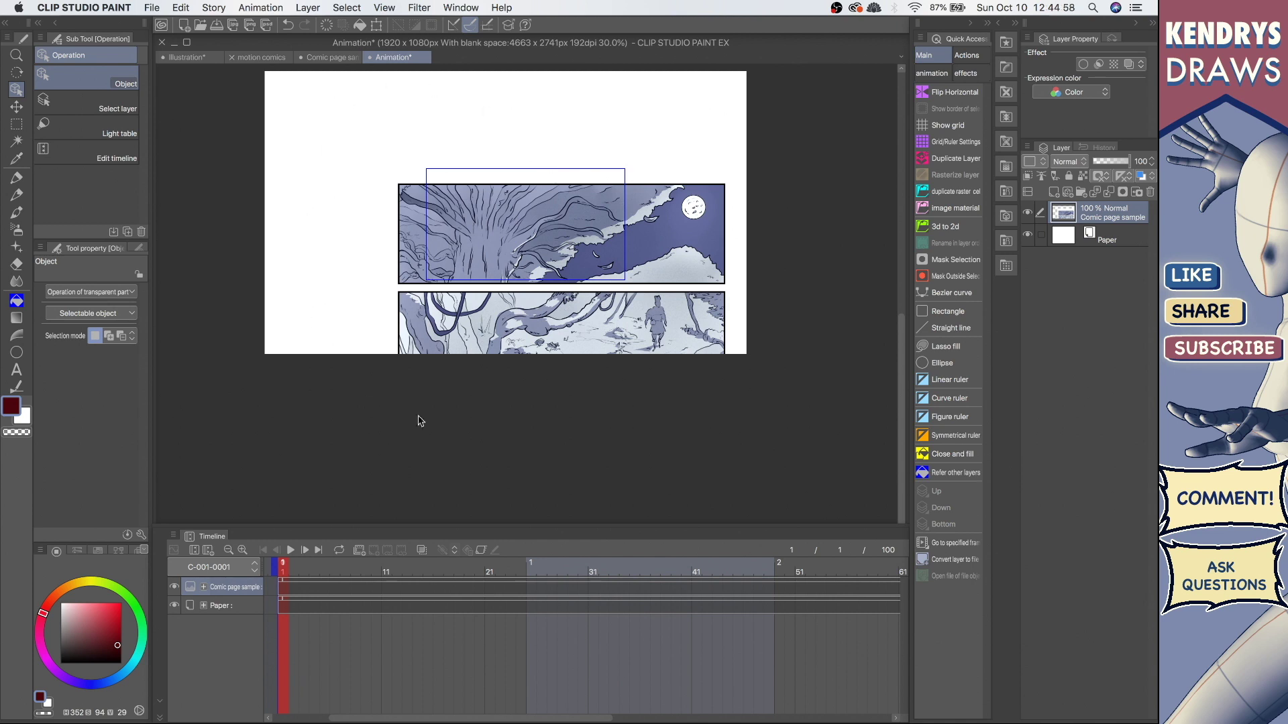
pyautogui.moveTo(456, 304); pyautogui.dragTo(367, 465)
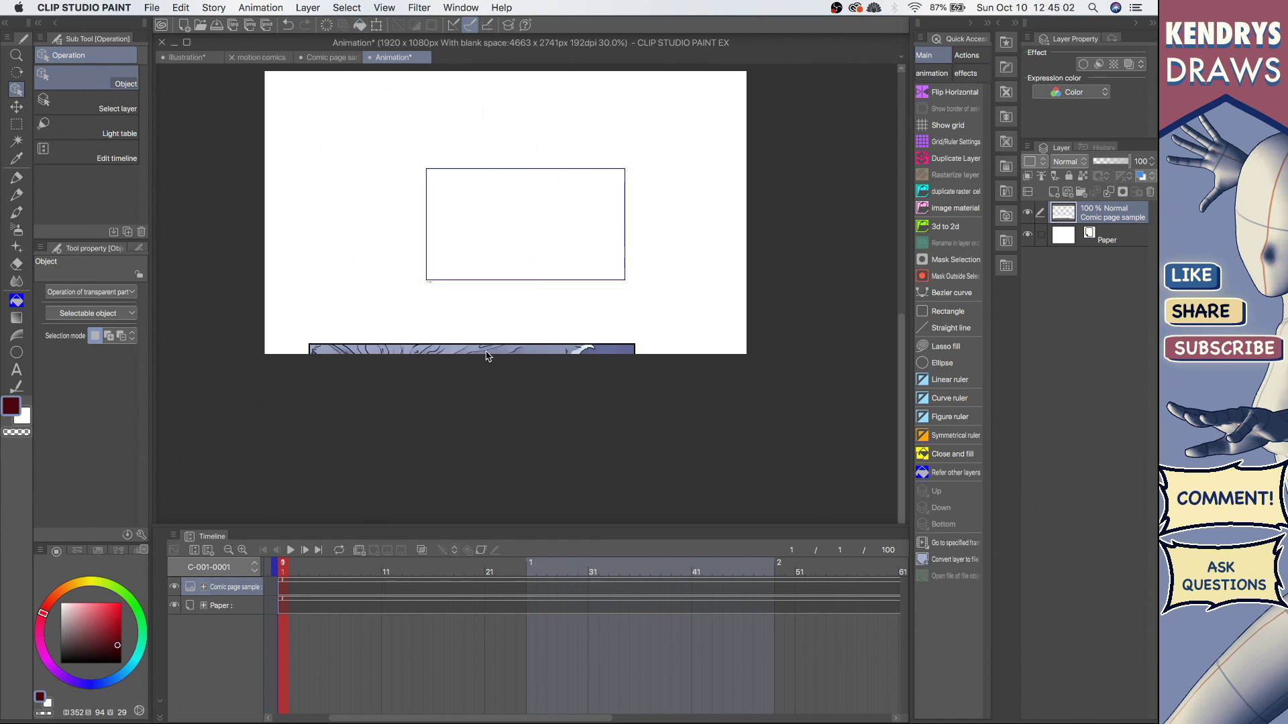
pyautogui.moveTo(488, 352); pyautogui.dragTo(689, 328)
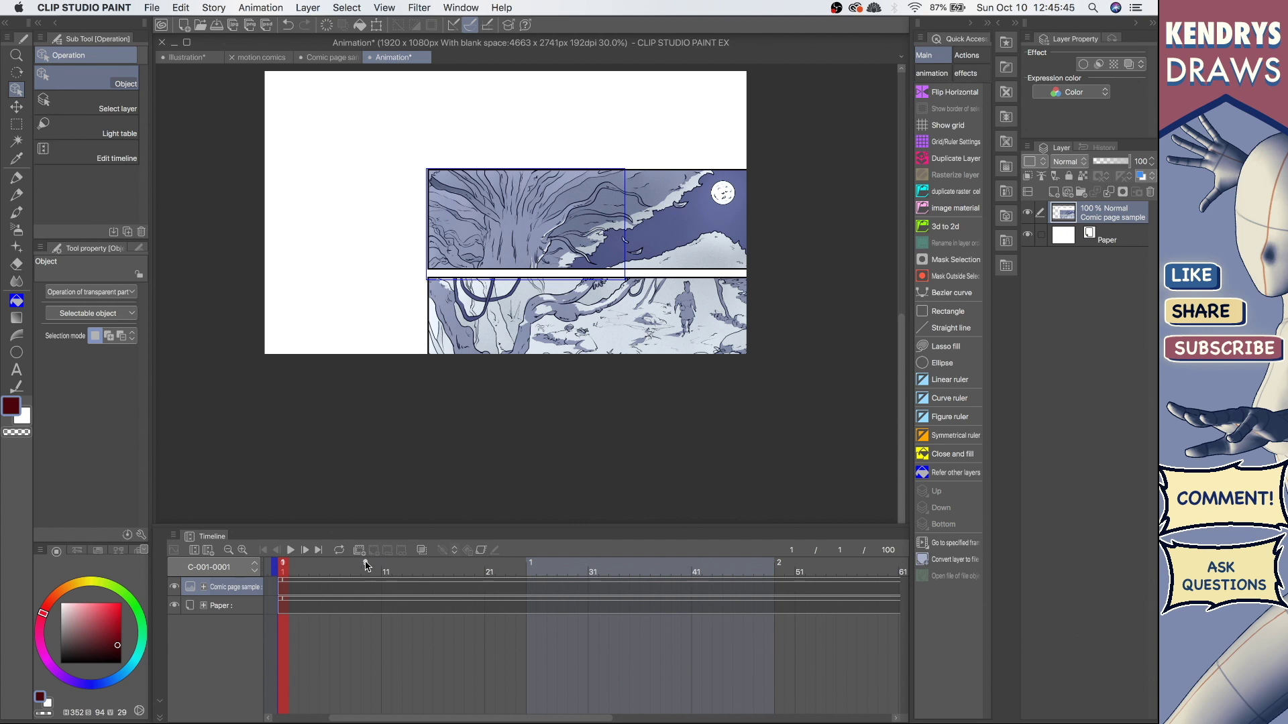
# Enable keyframes on the comic layer and slide the page left at frame 41.
pyautogui.click(481, 551)
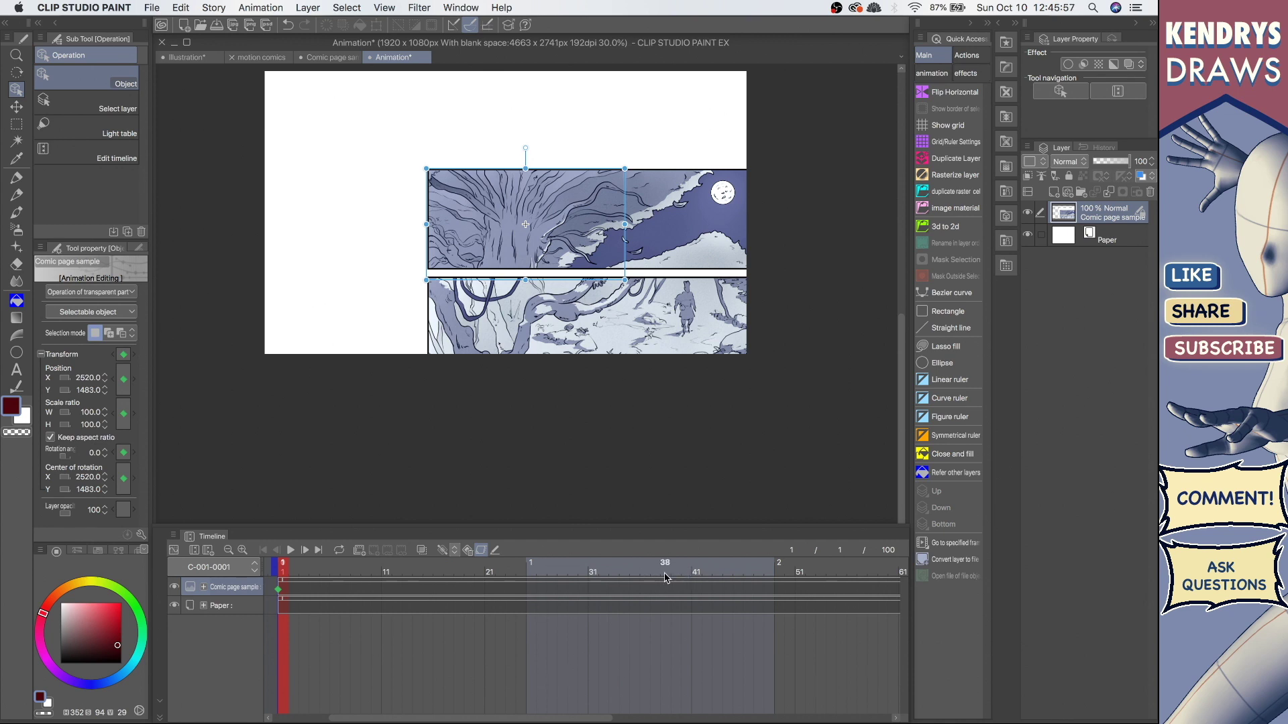
pyautogui.click(698, 570)
pyautogui.moveTo(714, 248); pyautogui.dragTo(583, 259)
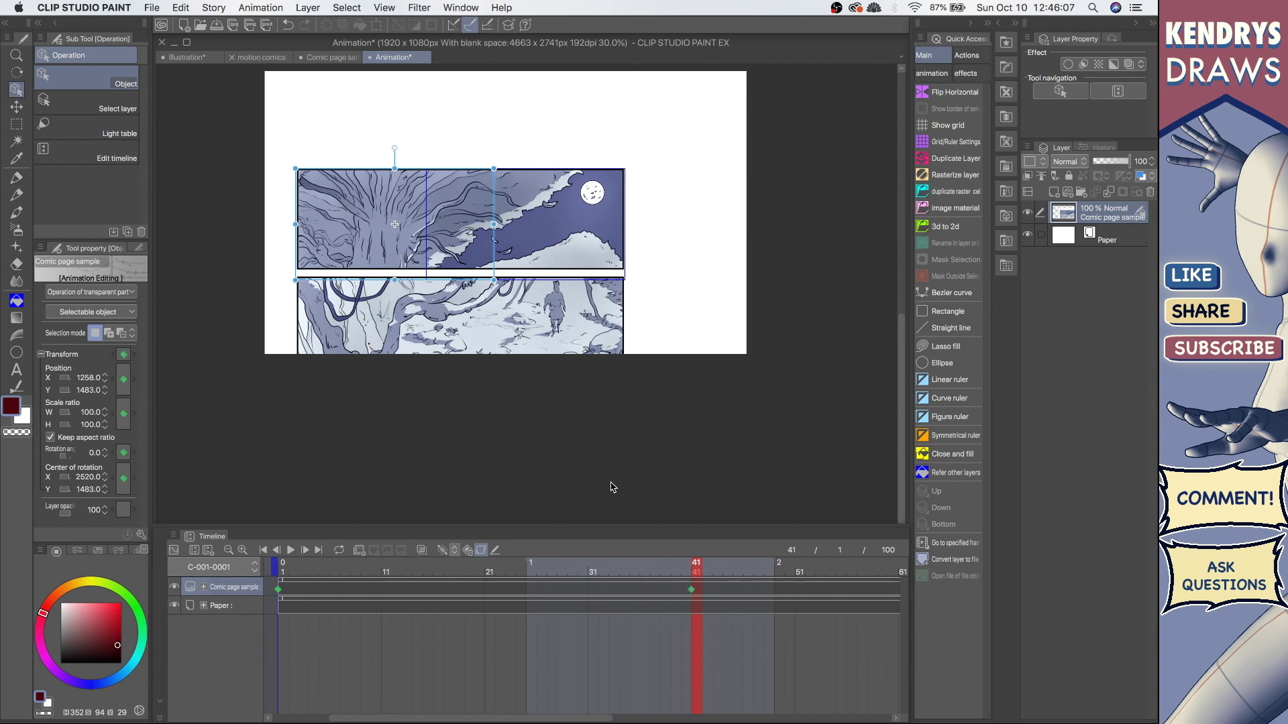
# Play the pan from frame 1, zoom the Timeline out, and scrub to frame 31.
pyautogui.click(263, 550)
pyautogui.click(290, 550)
pyautogui.click(228, 550)
pyautogui.click(229, 550)
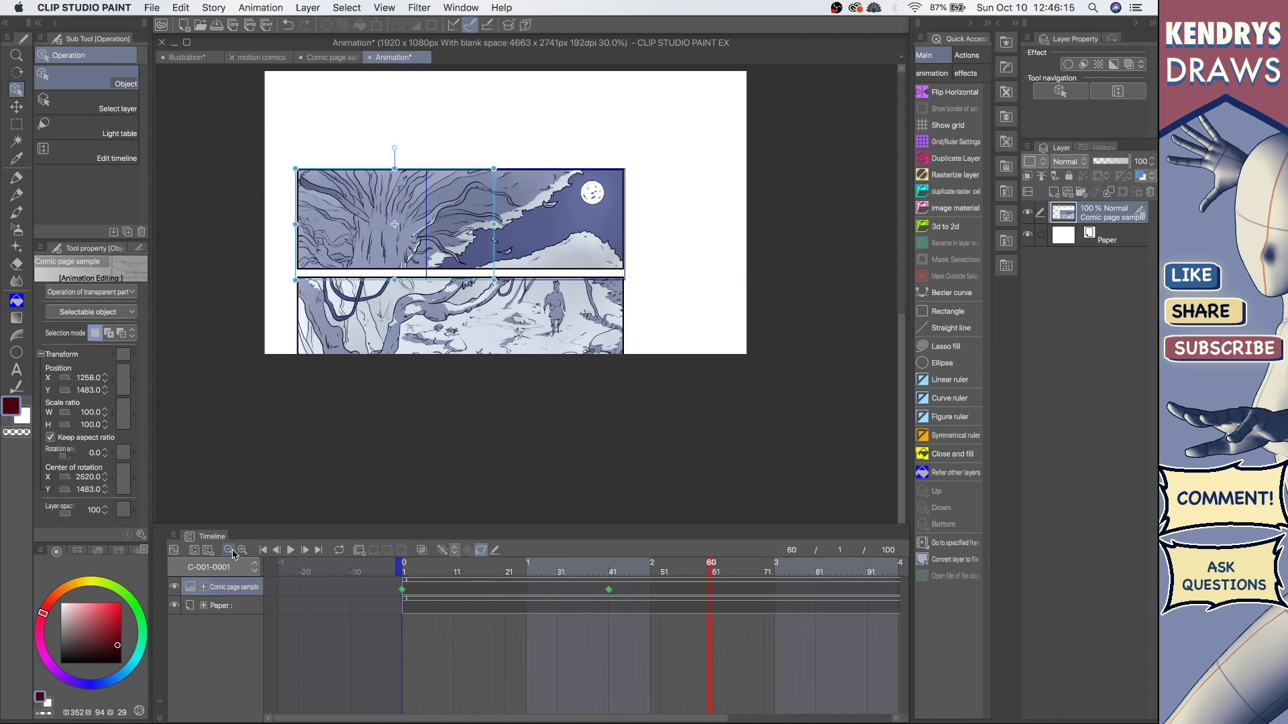
pyautogui.click(229, 550)
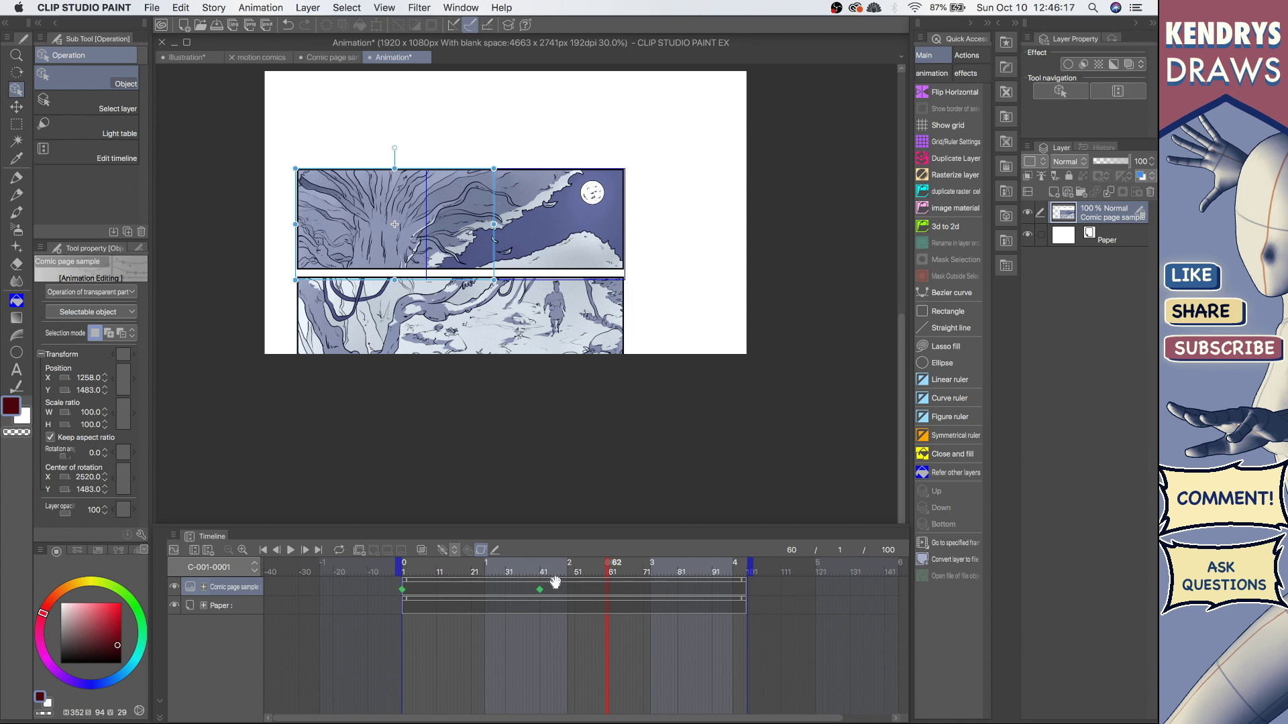
pyautogui.click(515, 597)
pyautogui.click(508, 592)
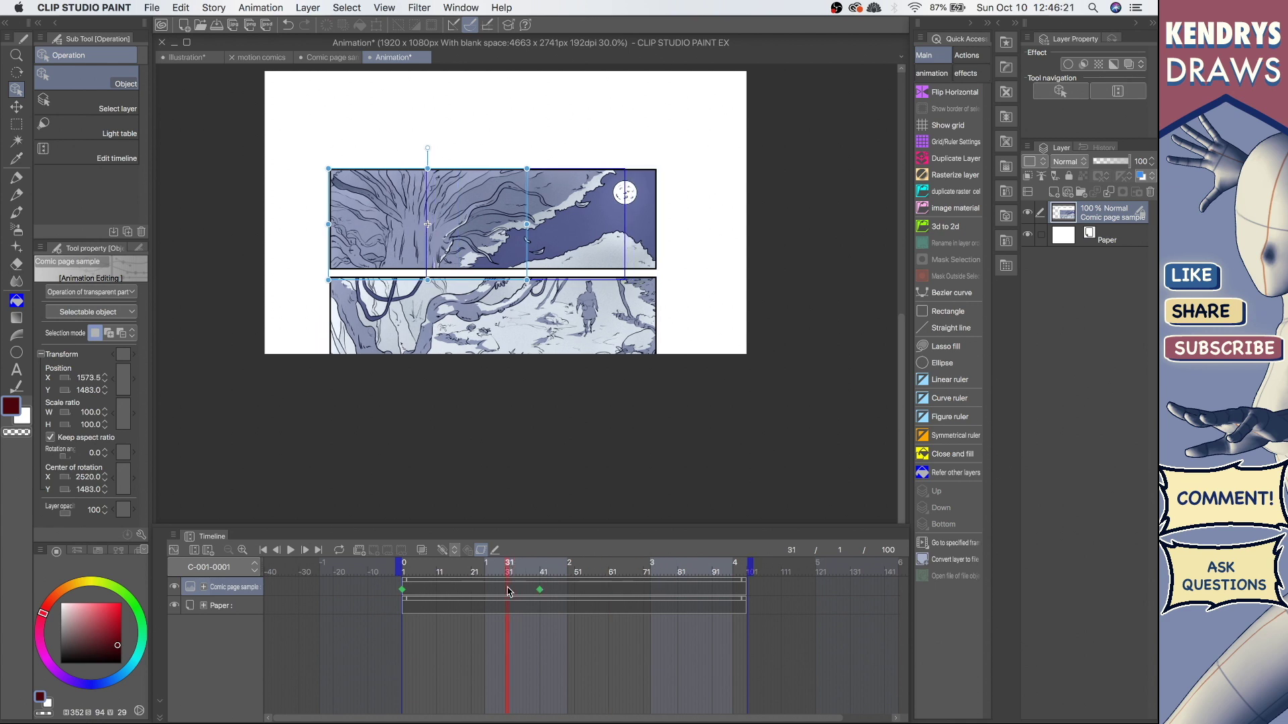
pyautogui.rightClick(507, 592)
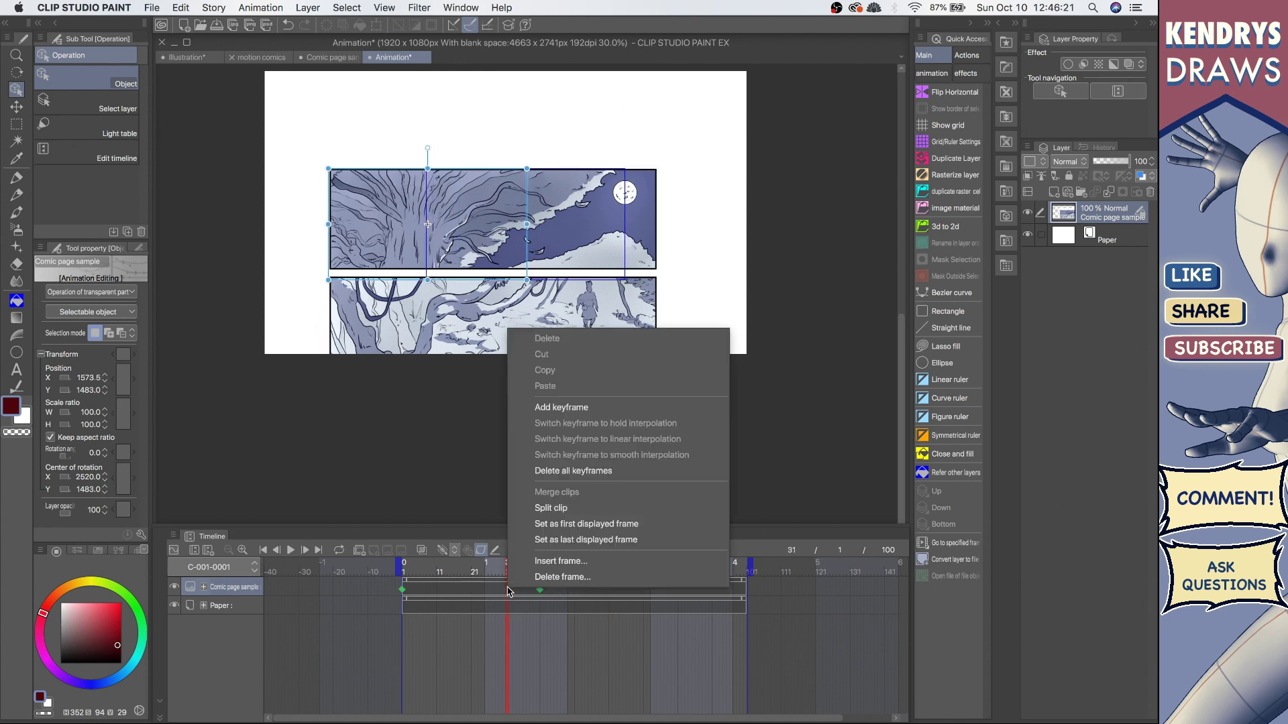
# Insert 50 frames so the timeline runs to 150 frames.
pyautogui.click(588, 563)
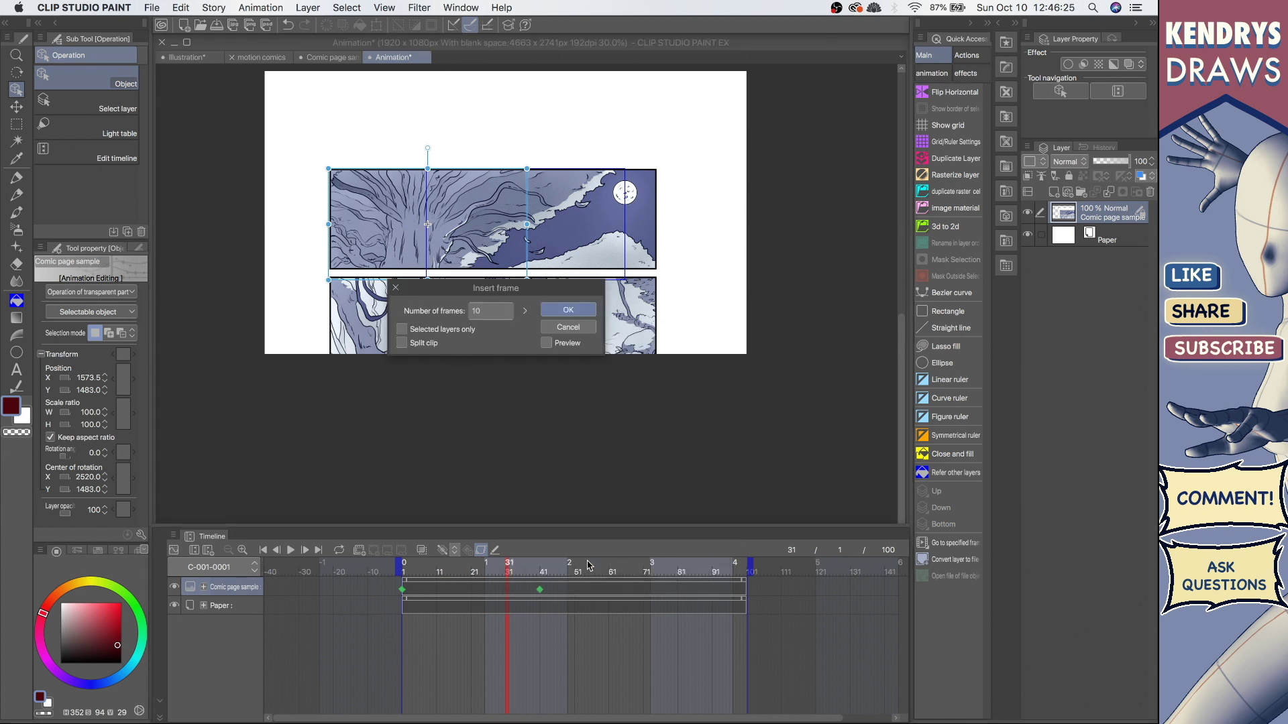
pyautogui.click(525, 314)
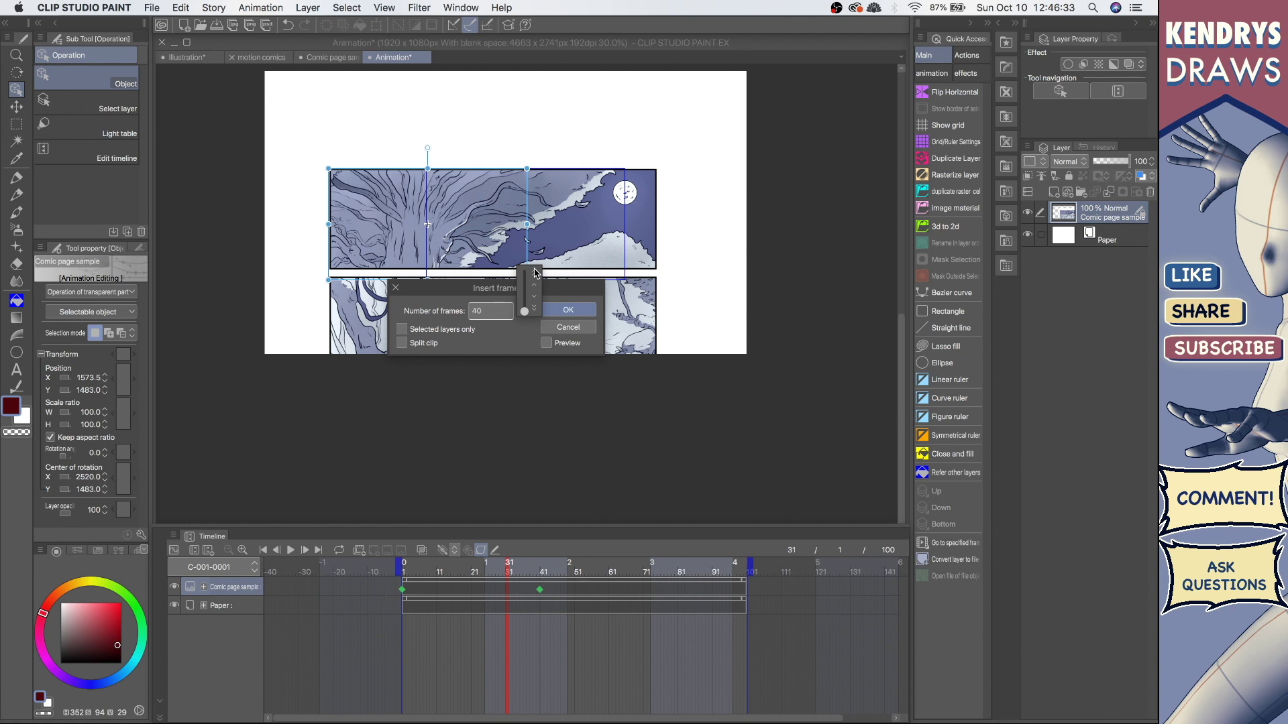
pyautogui.click(574, 317)
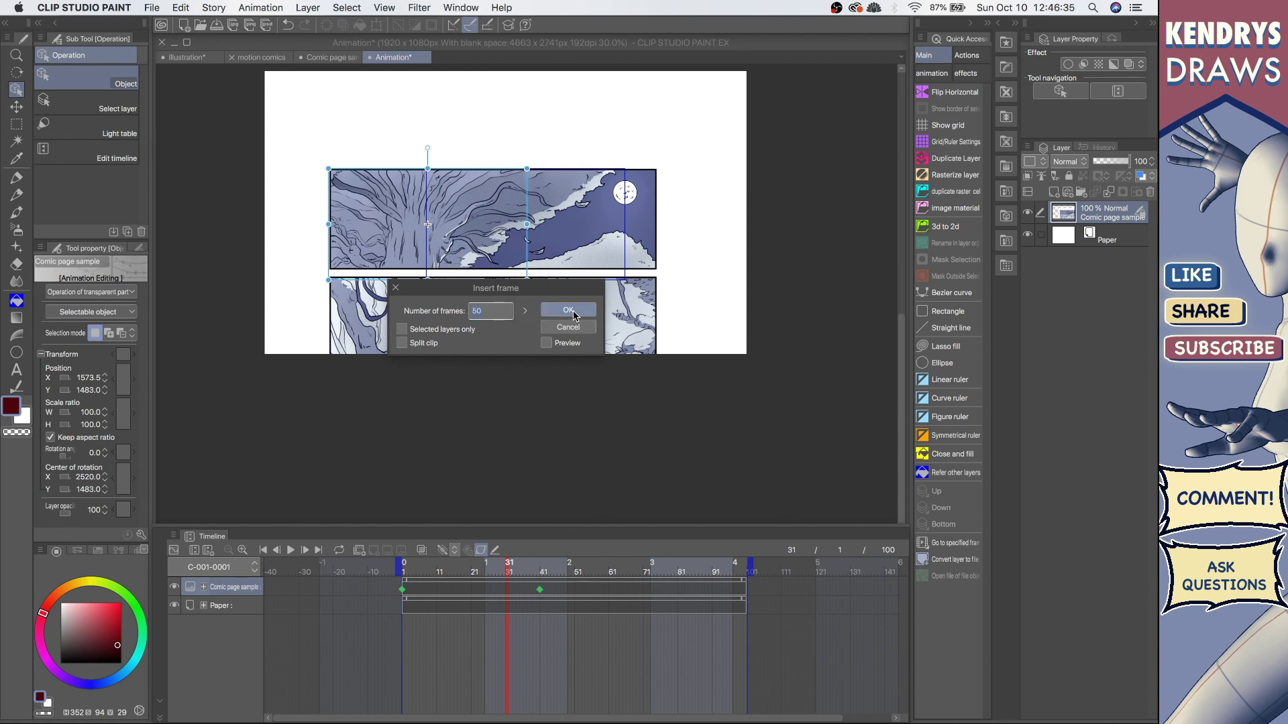
pyautogui.click(568, 310)
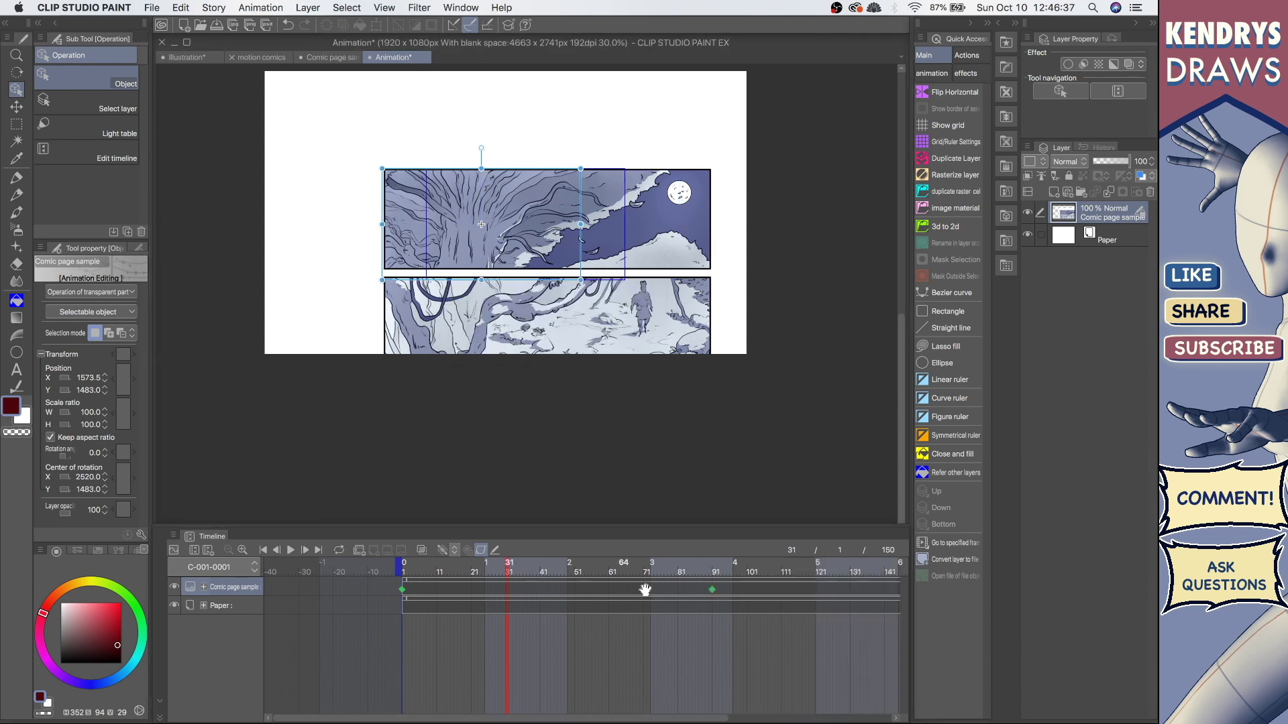
# Replay the pan, then add a hold keyframe at frame 51.
pyautogui.click(263, 550)
pyautogui.click(291, 550)
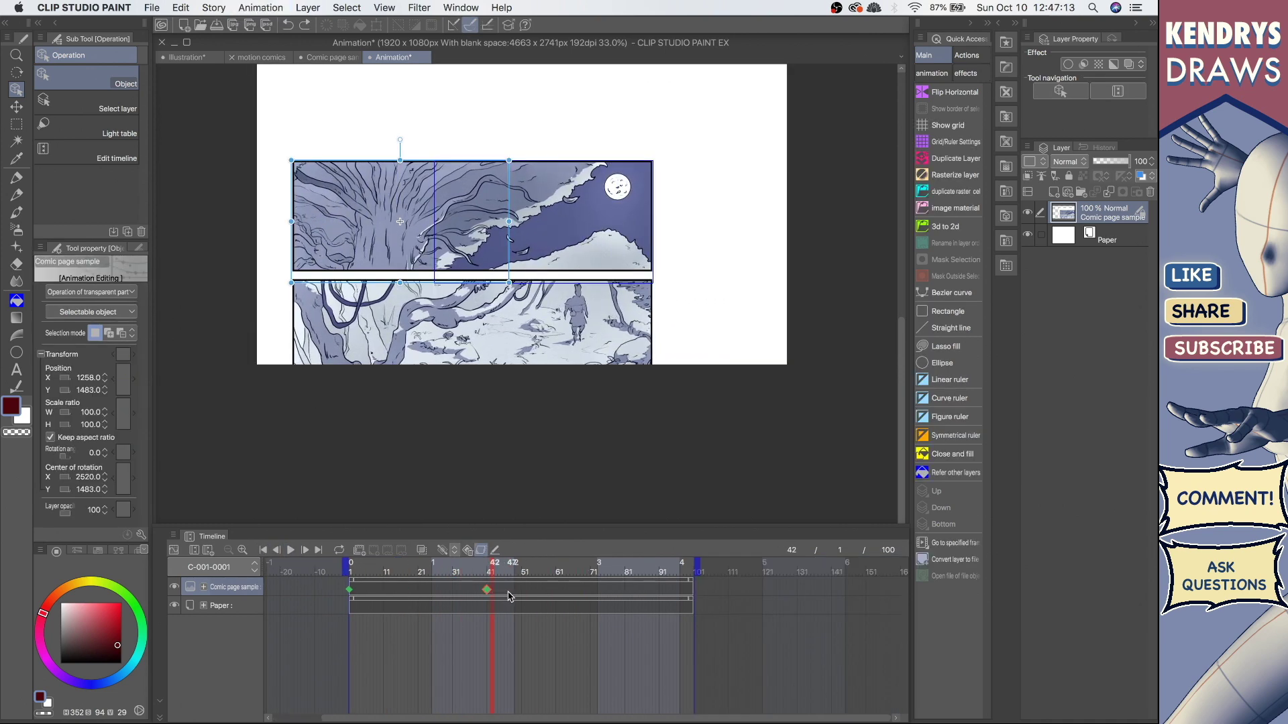
pyautogui.rightClick(497, 594)
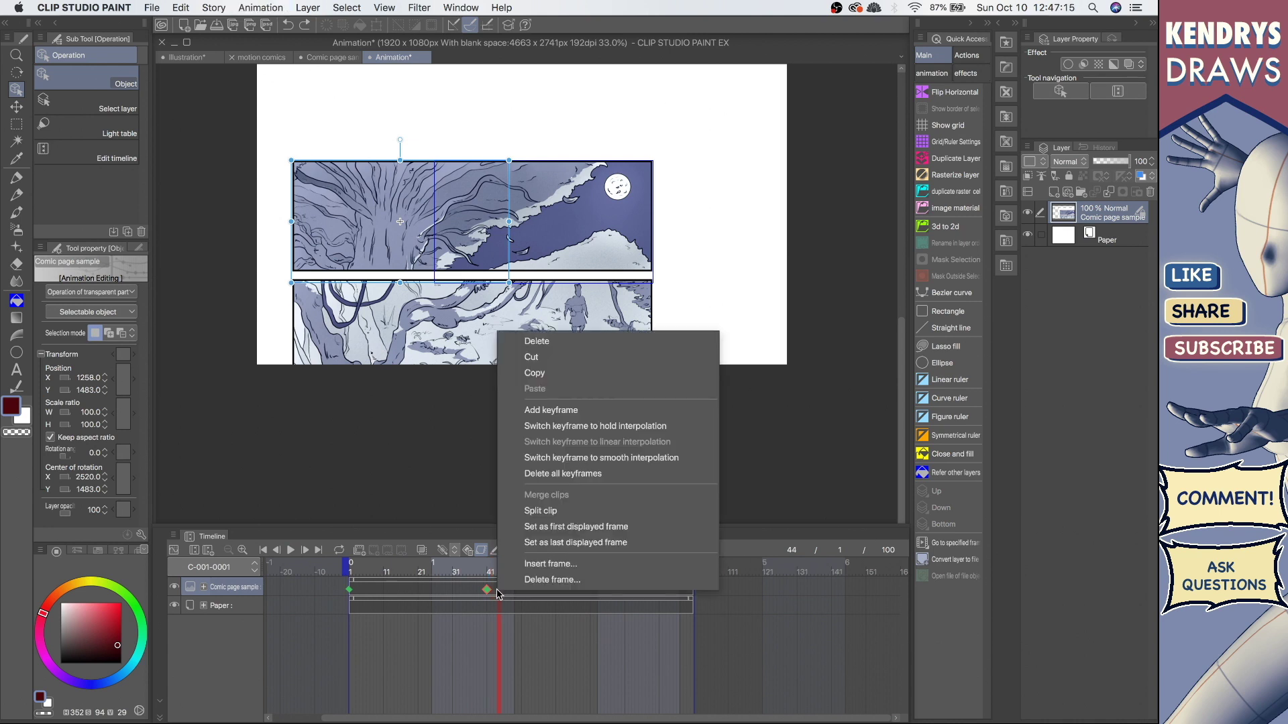
pyautogui.click(524, 597)
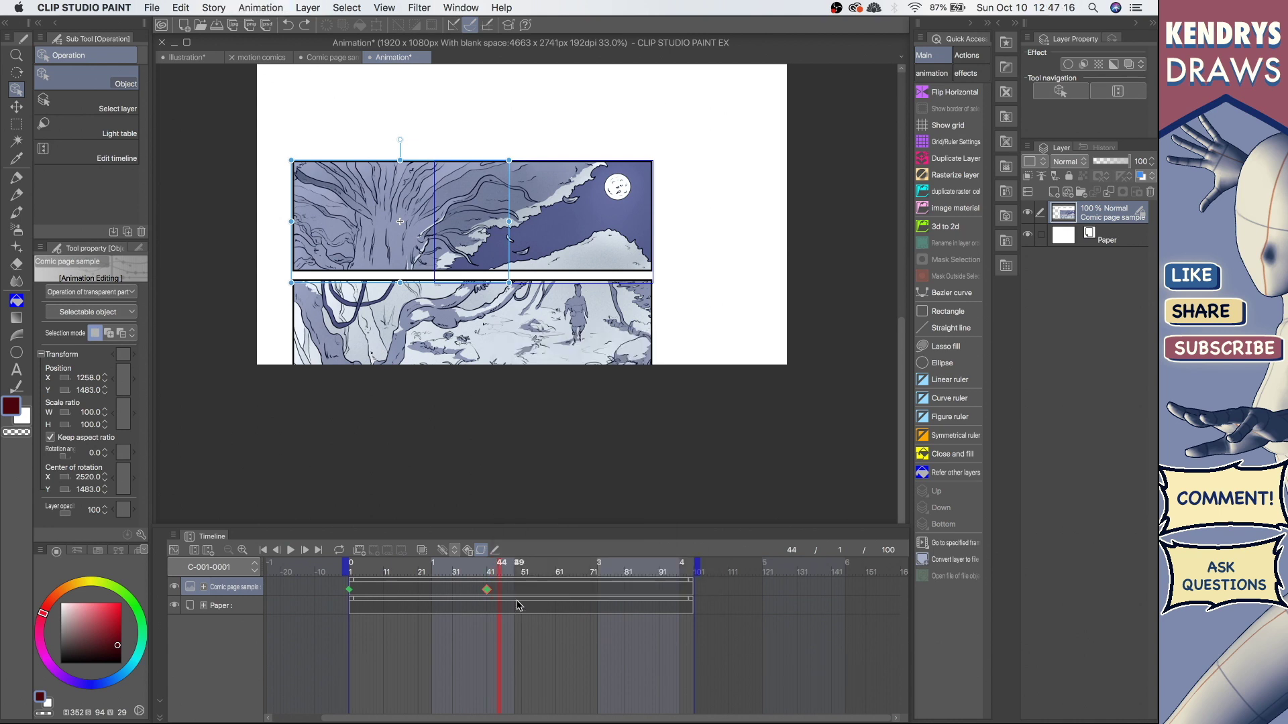
pyautogui.click(442, 550)
# Move the comic page up and right to centre the second panel, then replay the animation.
pyautogui.moveTo(587, 312); pyautogui.dragTo(732, 193)
pyautogui.click(593, 571)
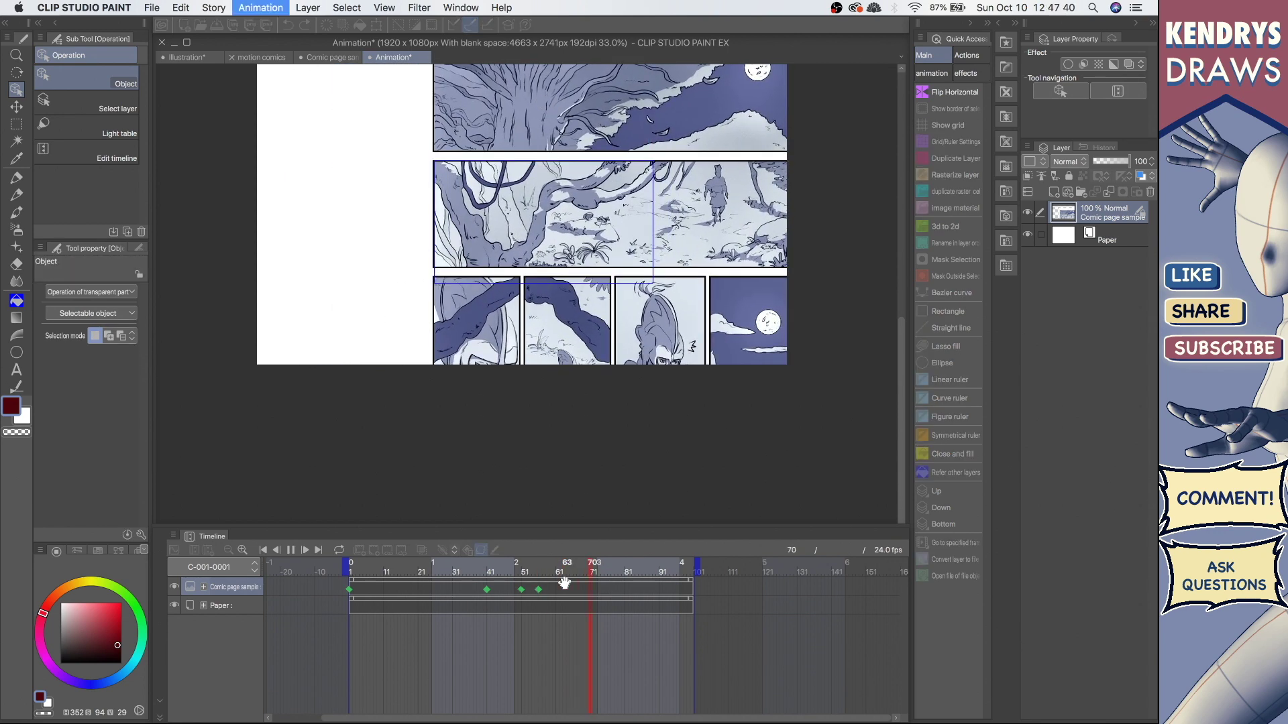
pyautogui.click(264, 550)
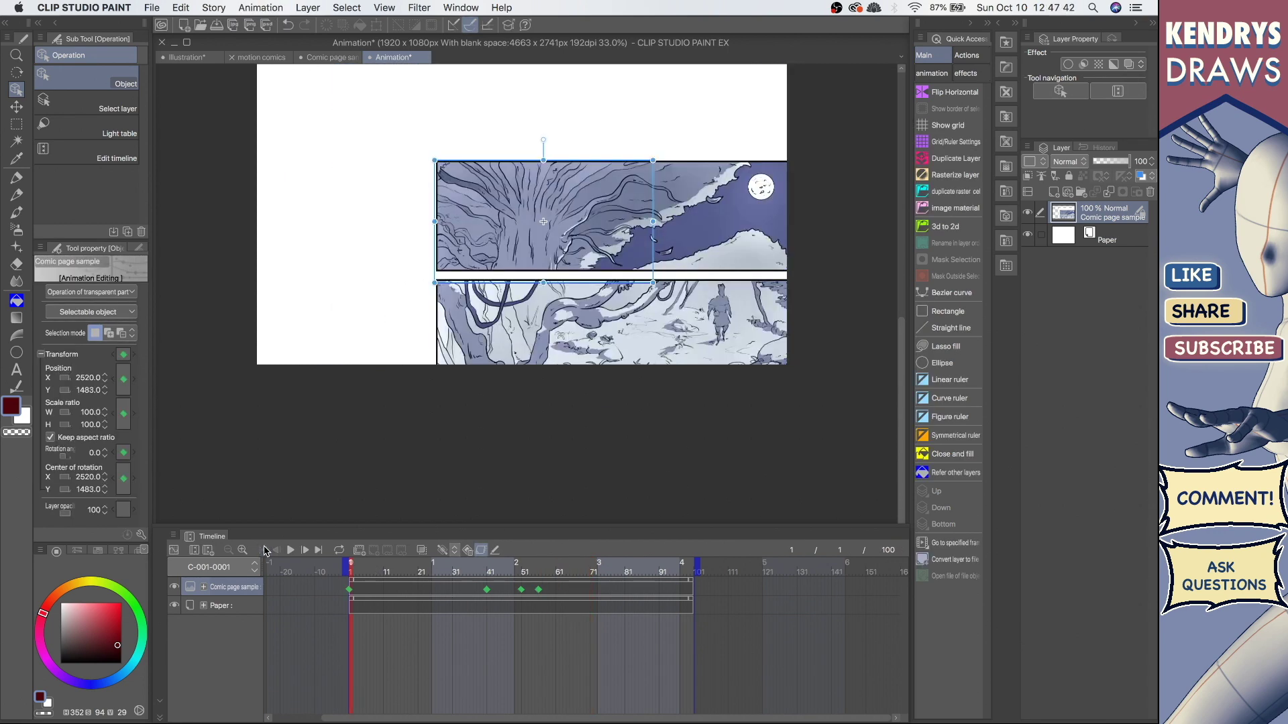
pyautogui.press('Return')
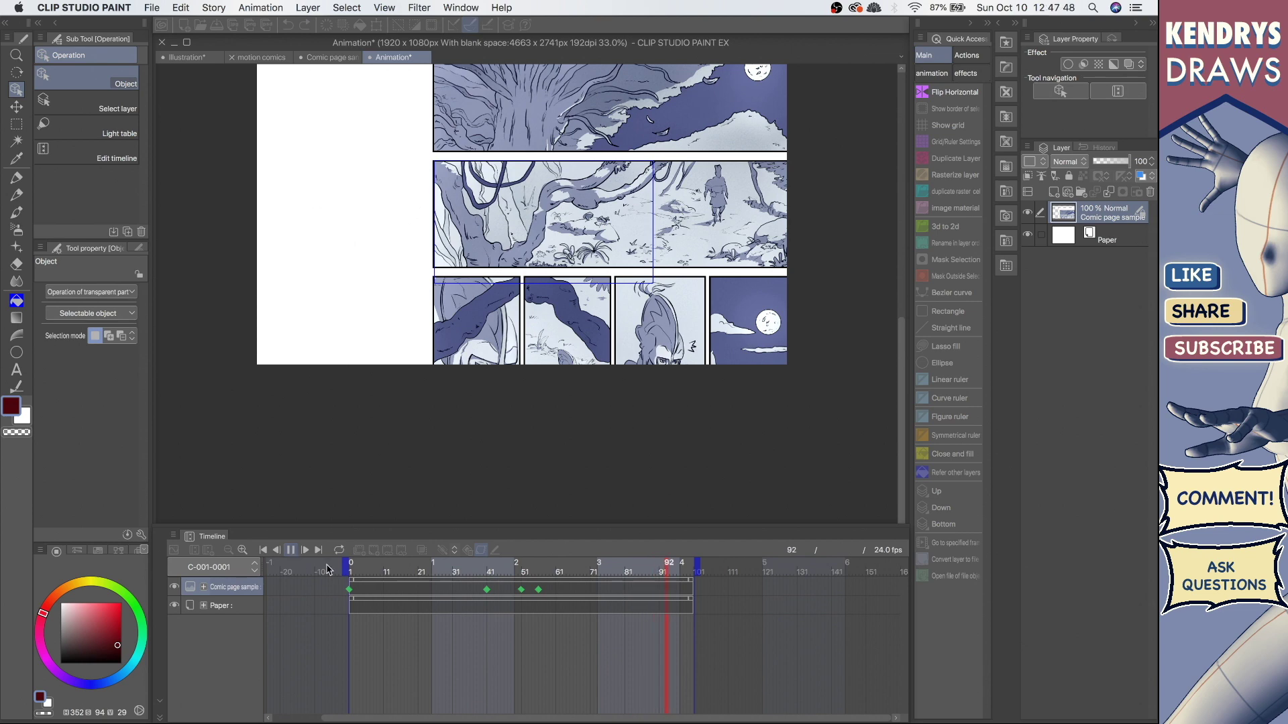
pyautogui.click(347, 587)
# Compare the comic page positions at the keyframes on frames 1, 41 and 51.
pyautogui.click(488, 590)
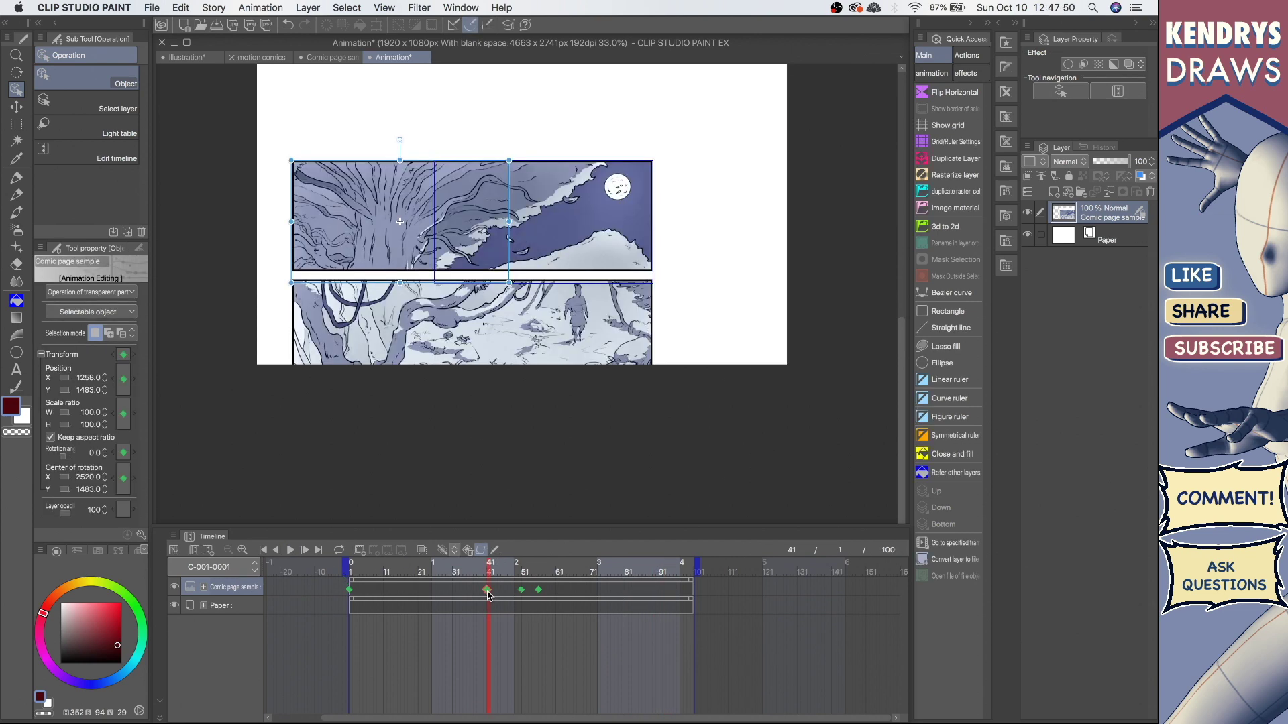
pyautogui.click(349, 590)
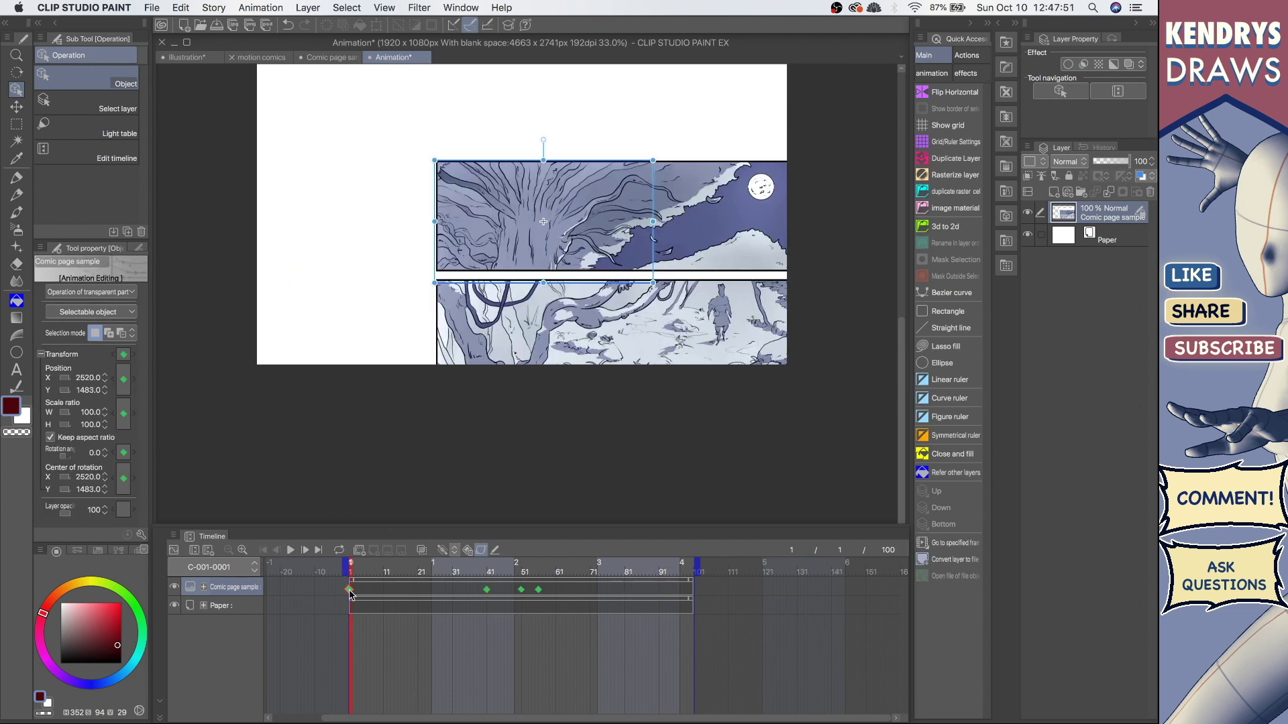
pyautogui.click(488, 590)
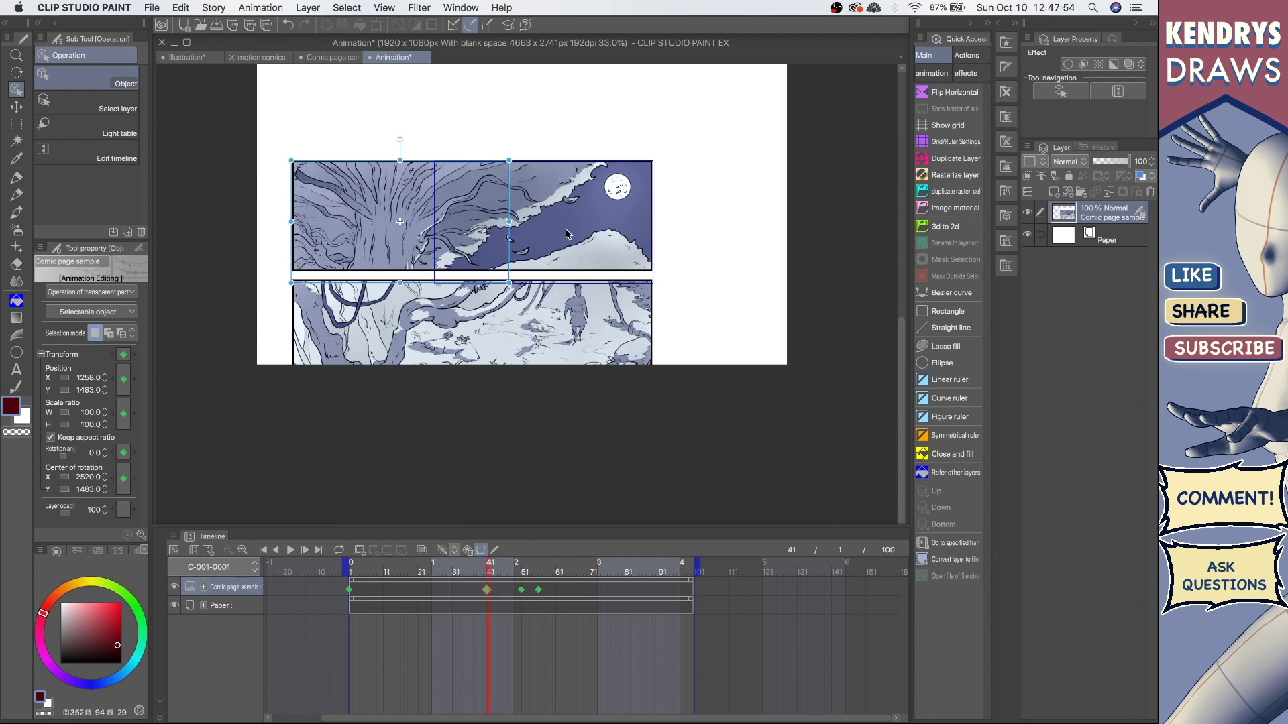
pyautogui.click(521, 590)
pyautogui.click(487, 590)
pyautogui.click(522, 592)
pyautogui.click(487, 590)
pyautogui.click(521, 592)
# Replay the animation and inspect the keyframe at frame 56 against its neighbouring frames.
pyautogui.click(264, 551)
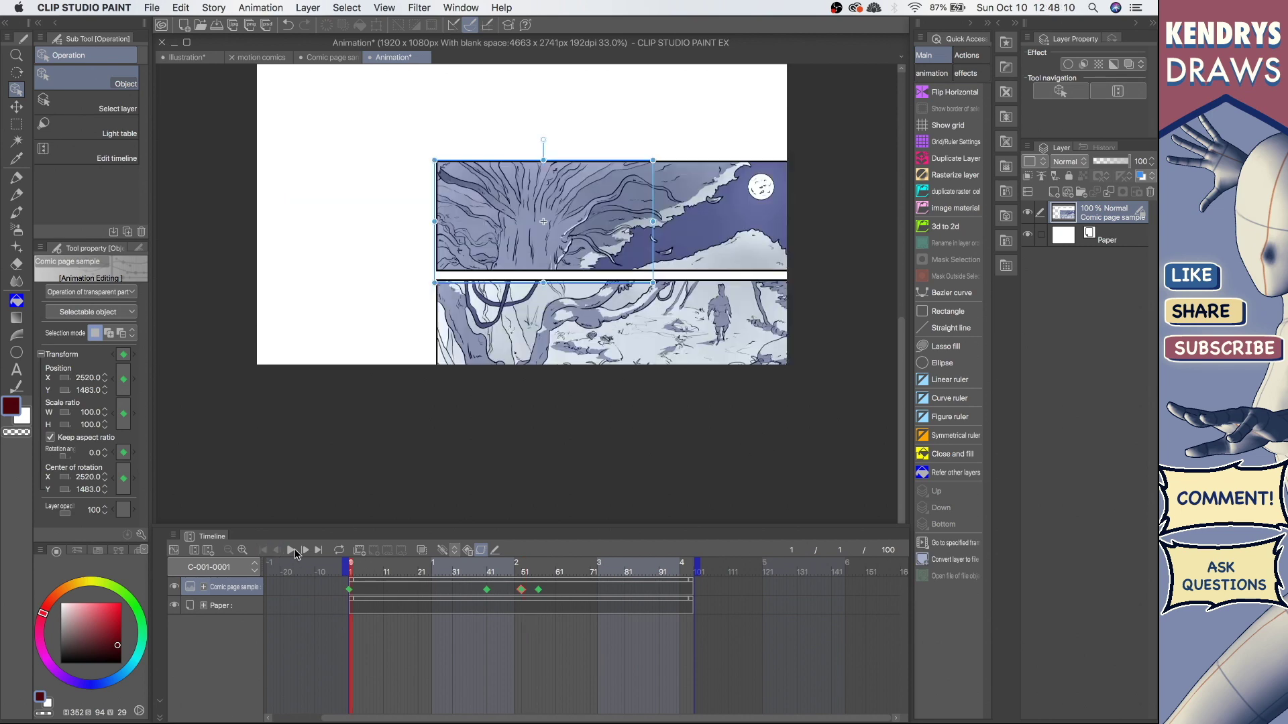
pyautogui.click(292, 551)
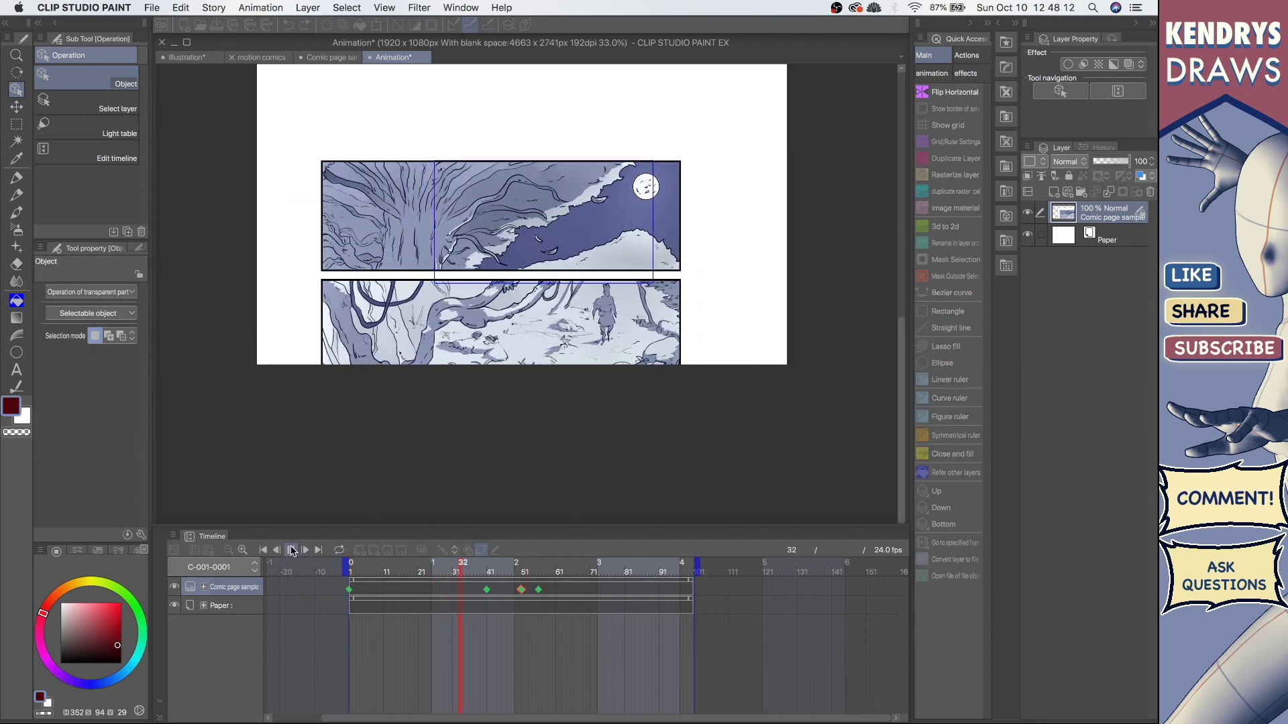
pyautogui.click(611, 607)
pyautogui.click(539, 590)
pyautogui.click(527, 594)
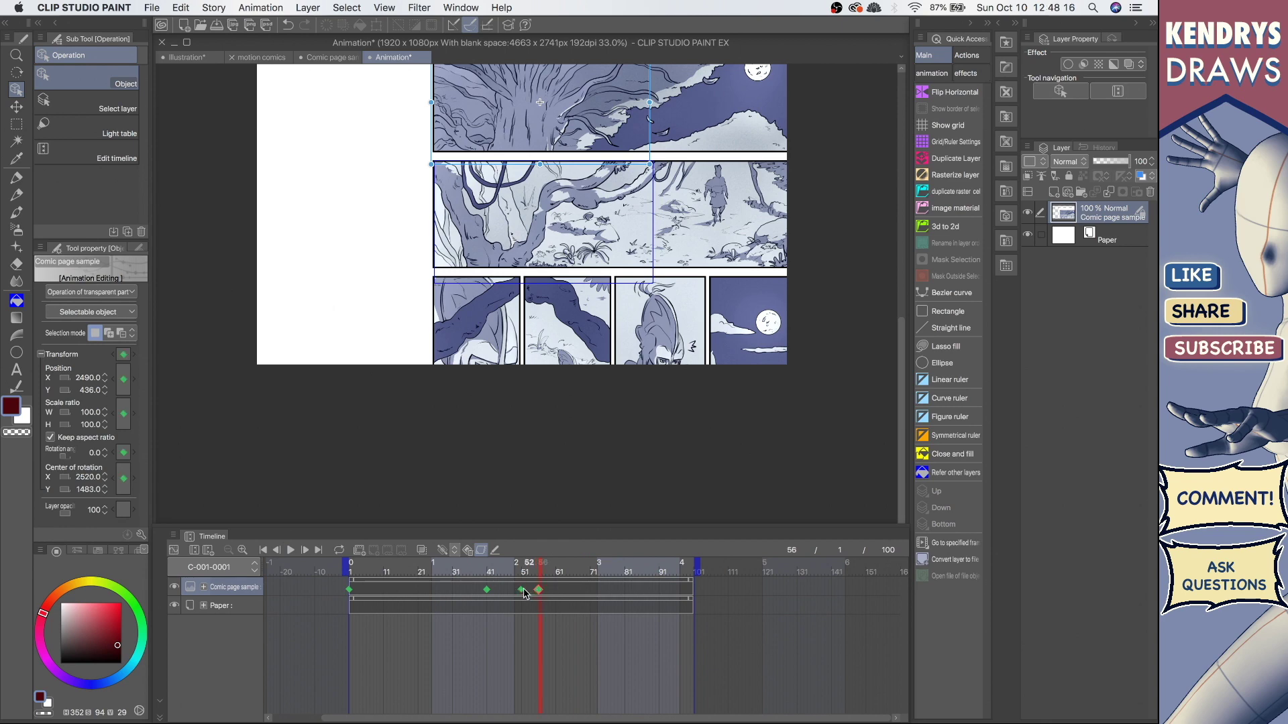
pyautogui.click(543, 594)
pyautogui.click(538, 592)
pyautogui.moveTo(429, 406); pyautogui.dragTo(344, 464)
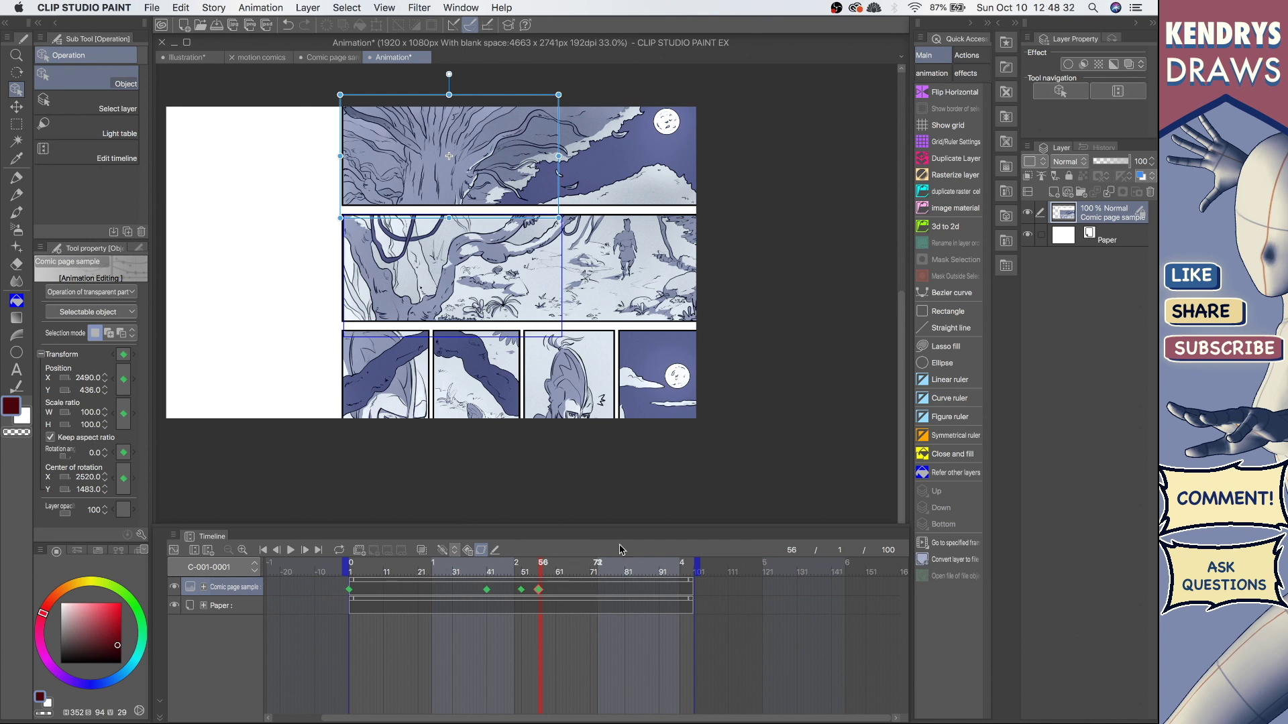
pyautogui.click(595, 591)
# Slide the comic page left at frame 72, preview the pan, and turn keyframe editing off.
pyautogui.moveTo(667, 305); pyautogui.dragTo(529, 311)
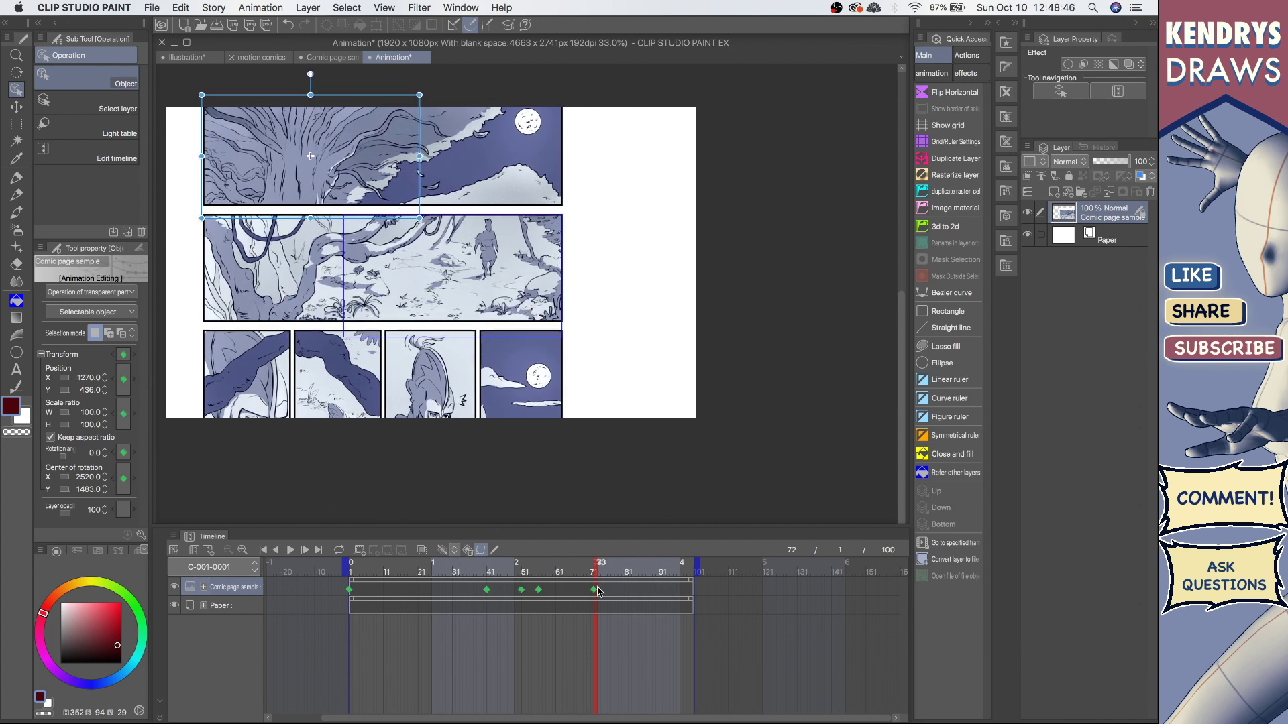
pyautogui.press('space')
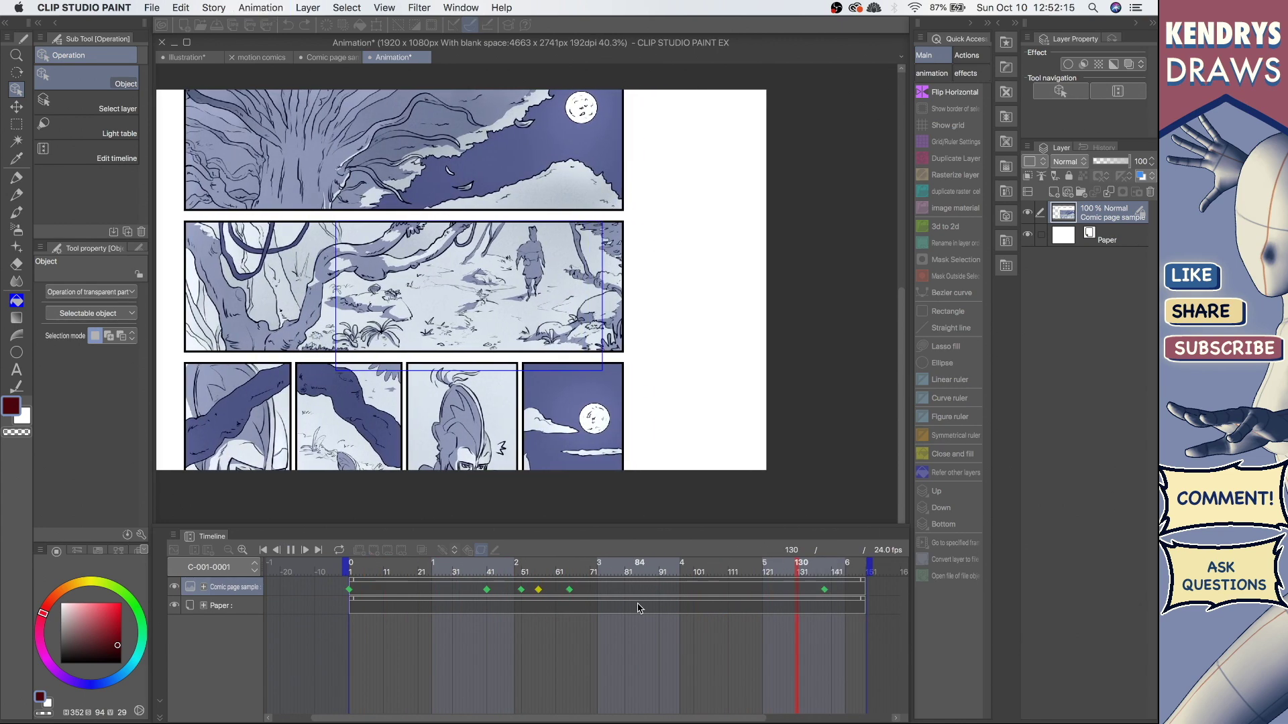
pyautogui.press('space')
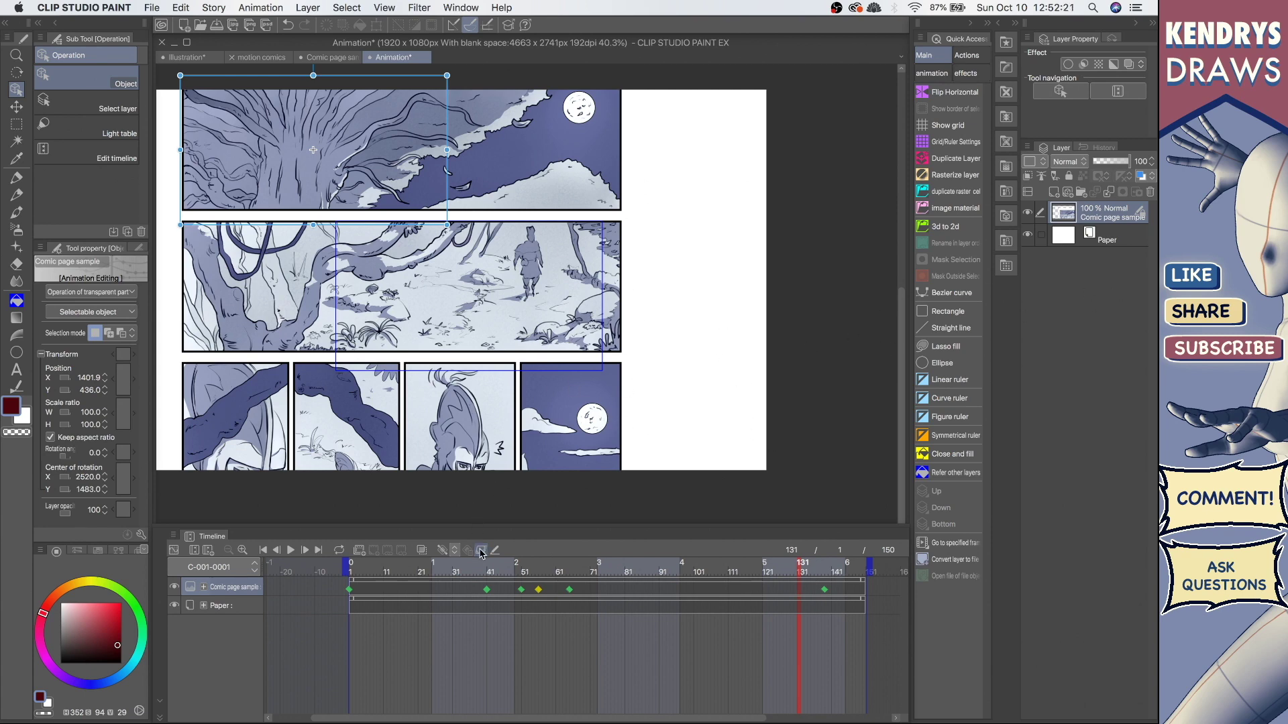
pyautogui.click(481, 550)
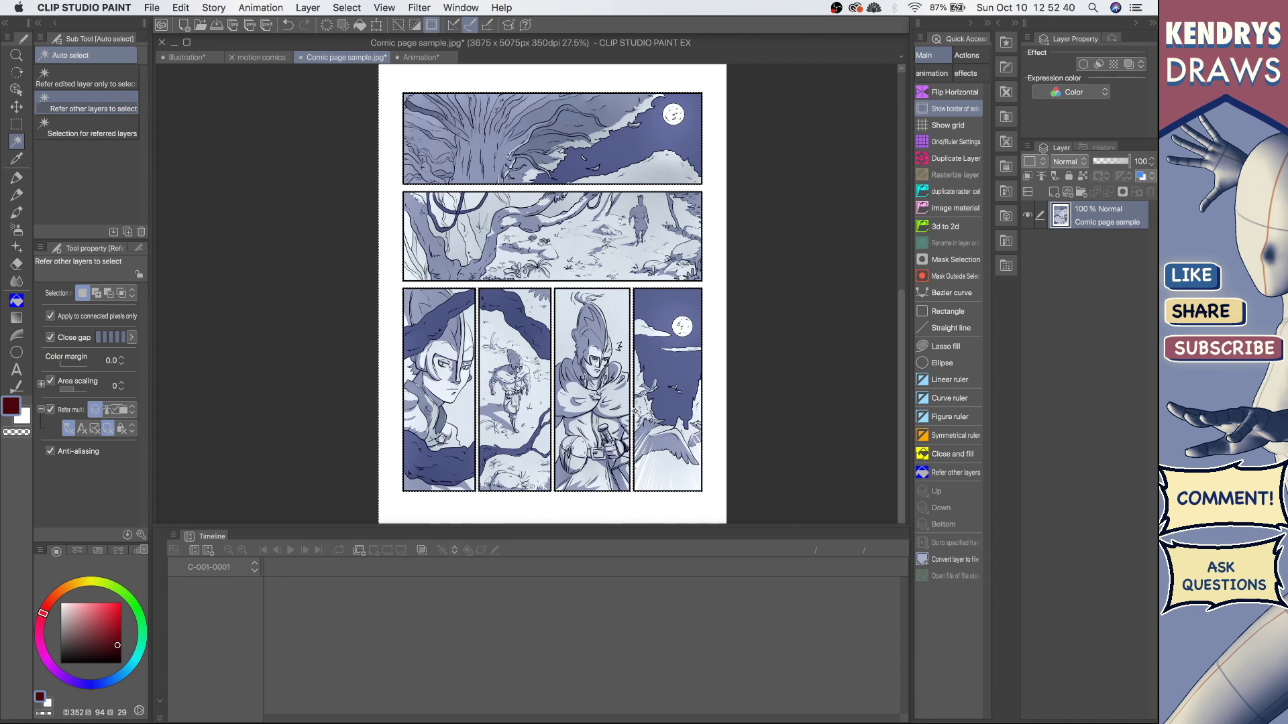
# Clear the selected white margins and gutters around the panels, then deselect.
pyautogui.press('Delete')
pyautogui.press('super+z')
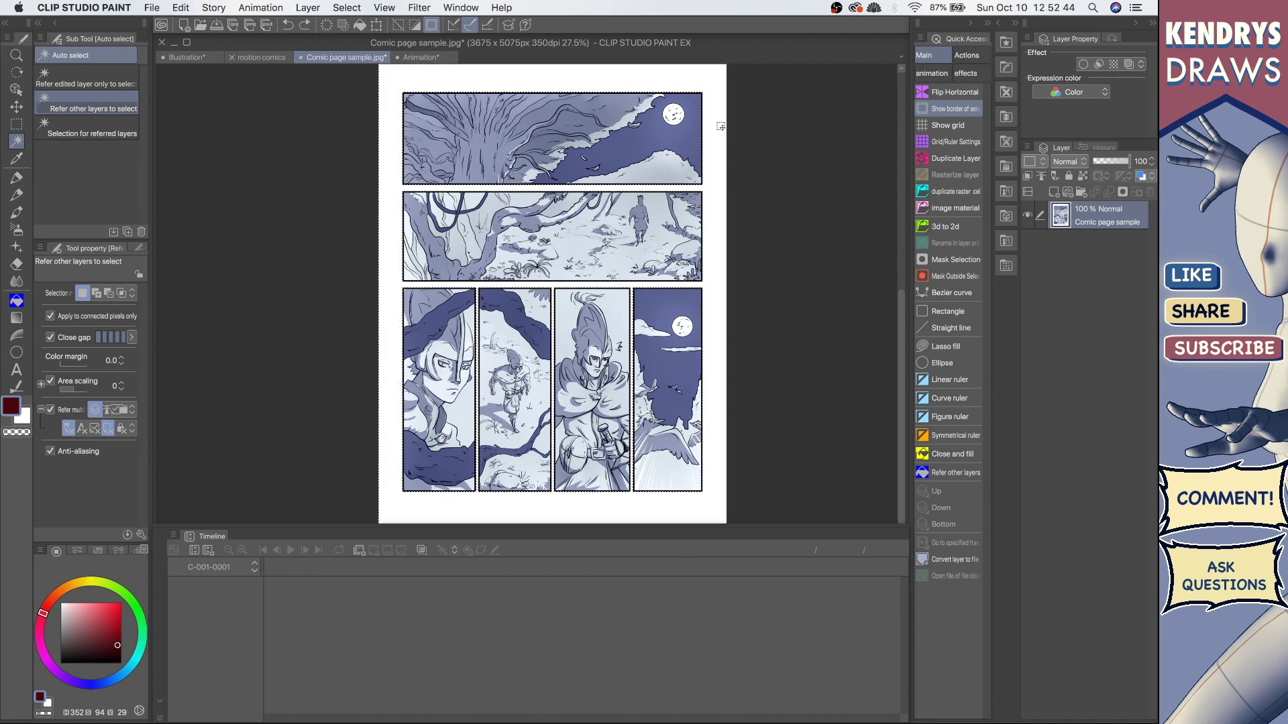
pyautogui.press('Delete')
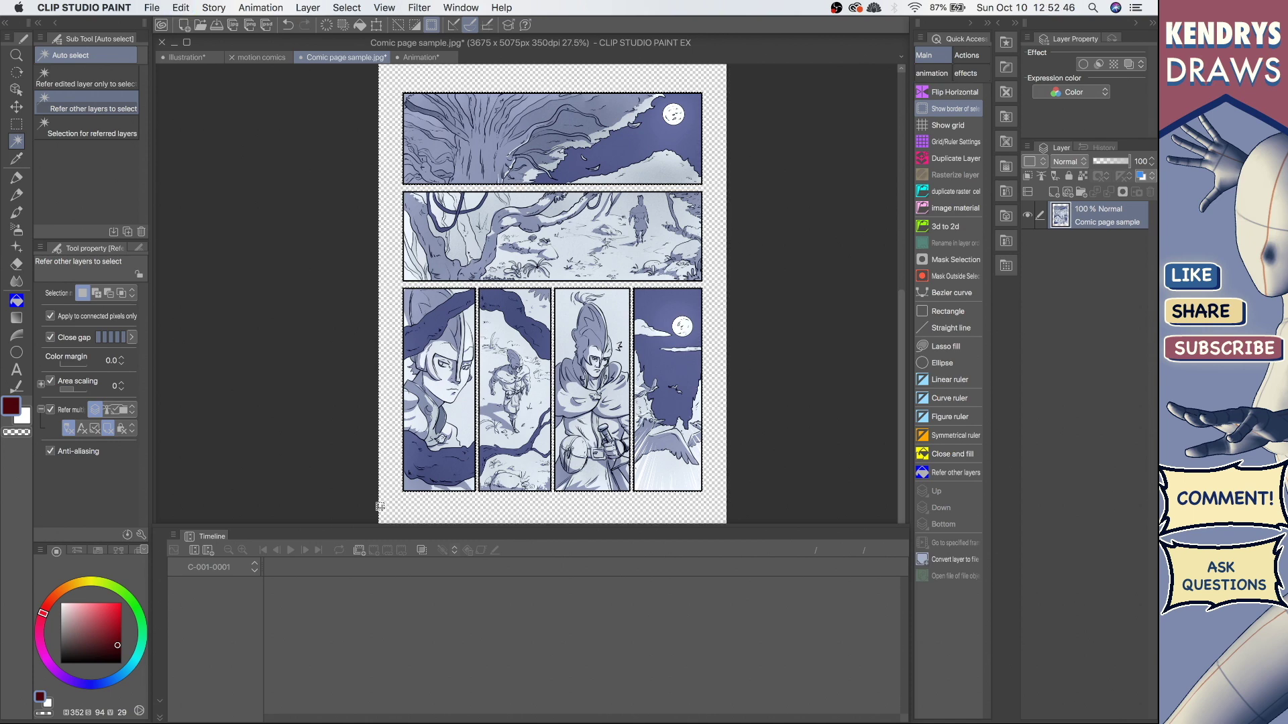
pyautogui.press('super+d')
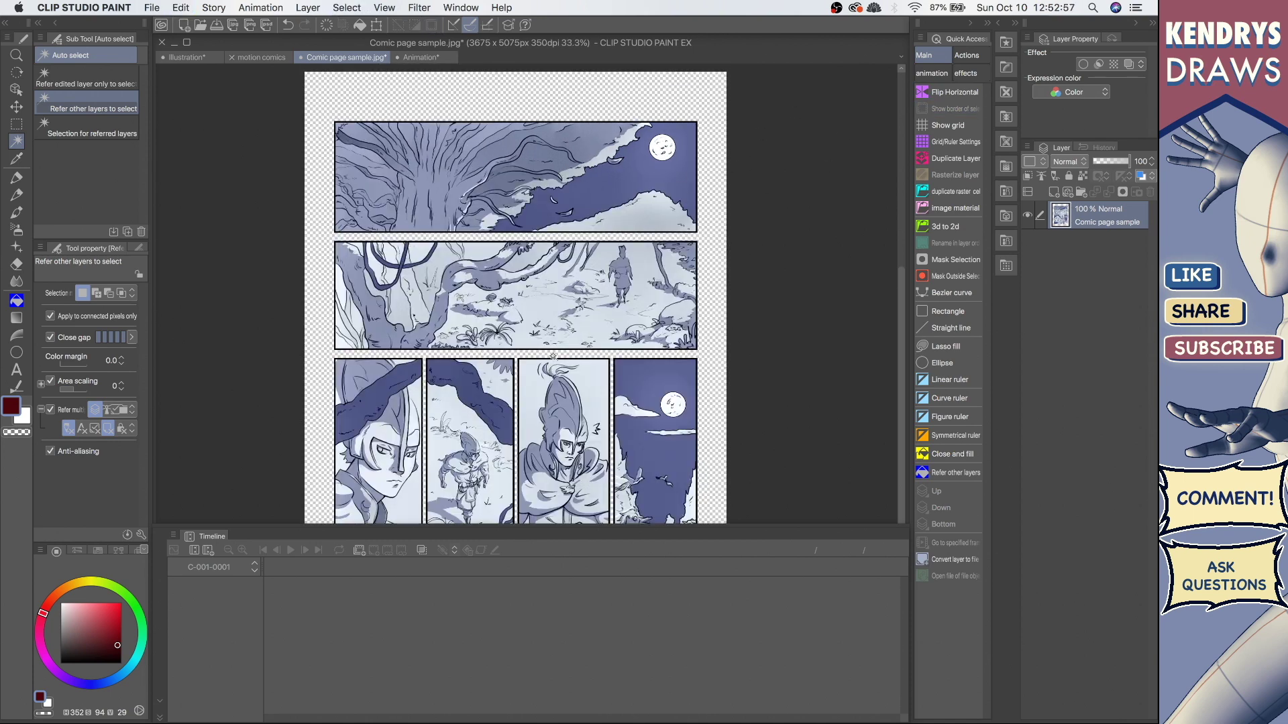
pyautogui.moveTo(575, 323); pyautogui.dragTo(558, 297)
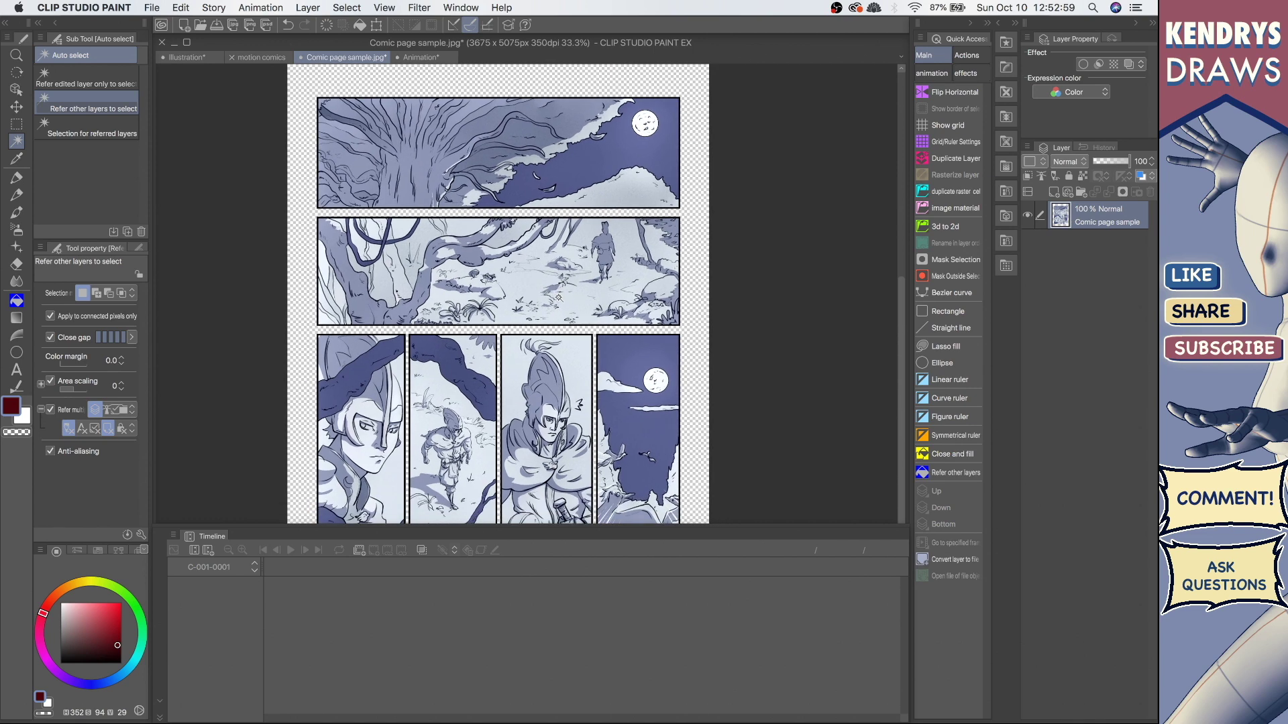
pyautogui.press('m')
pyautogui.scroll(2, 498, 272)
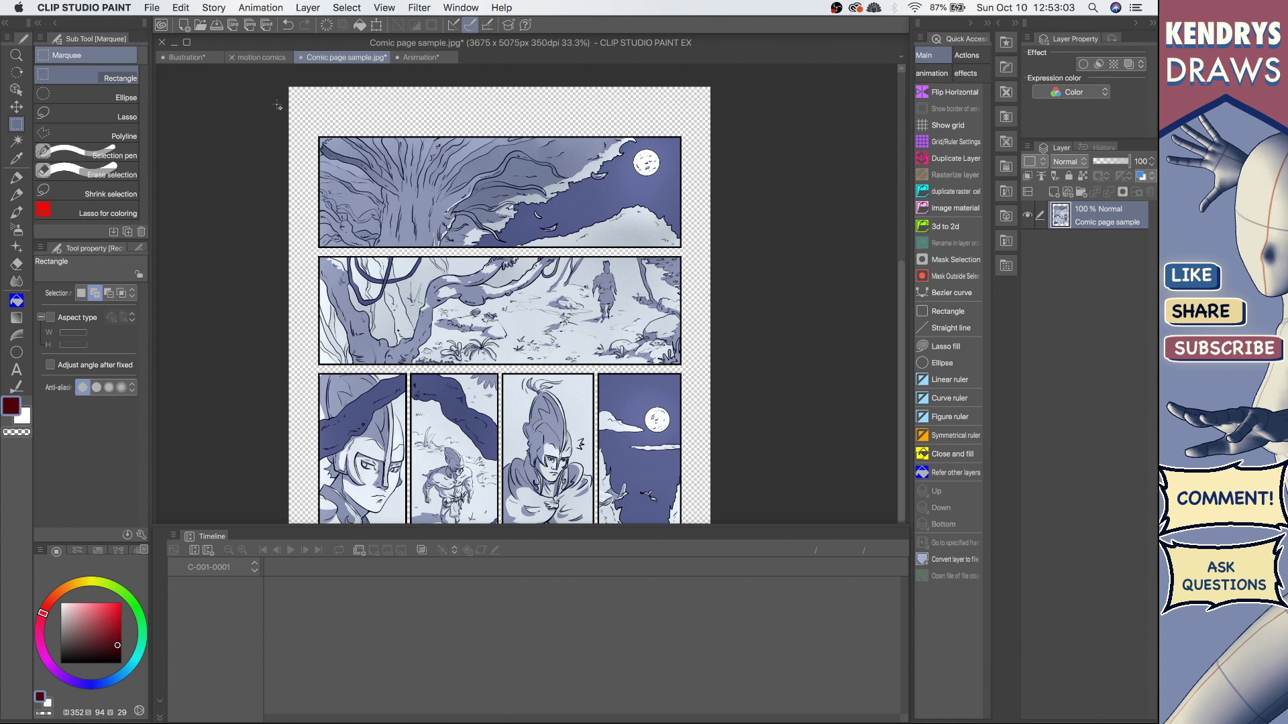
# Move the top panel strip onto its own layer and check it by toggling layer visibility.
pyautogui.moveTo(302, 125); pyautogui.dragTo(698, 254)
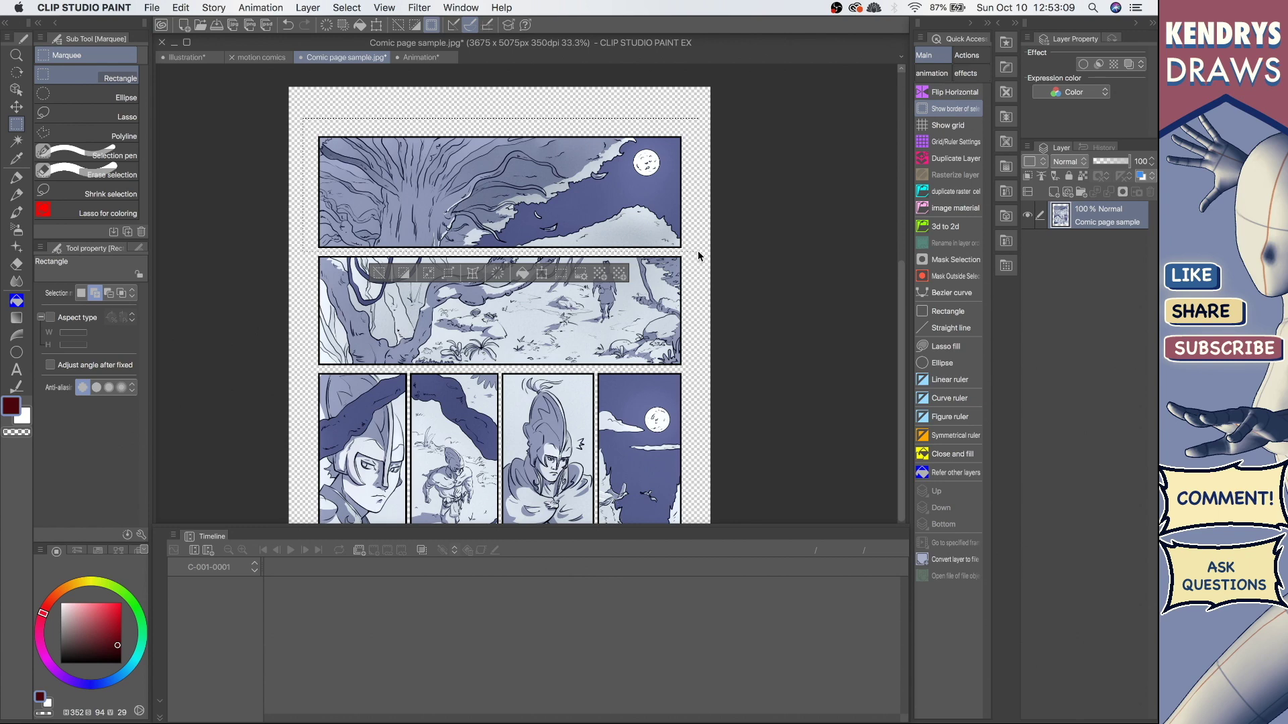
pyautogui.press('Delete')
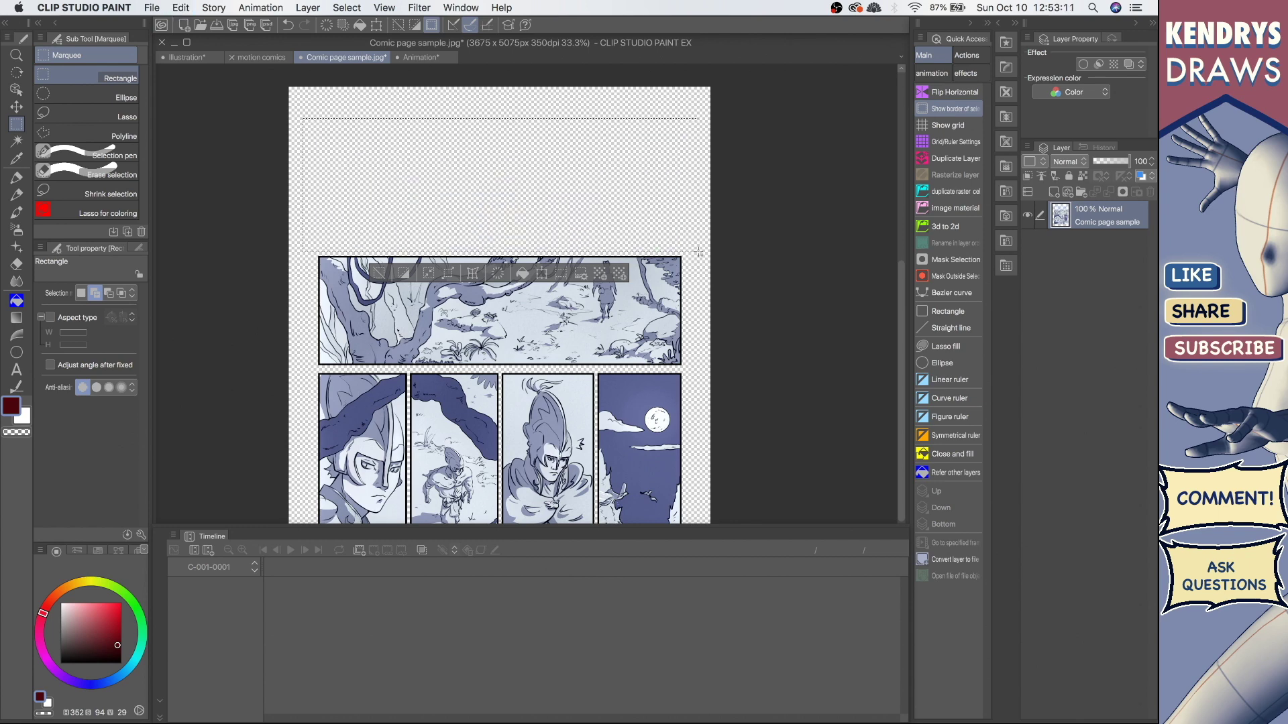
pyautogui.press('super+v')
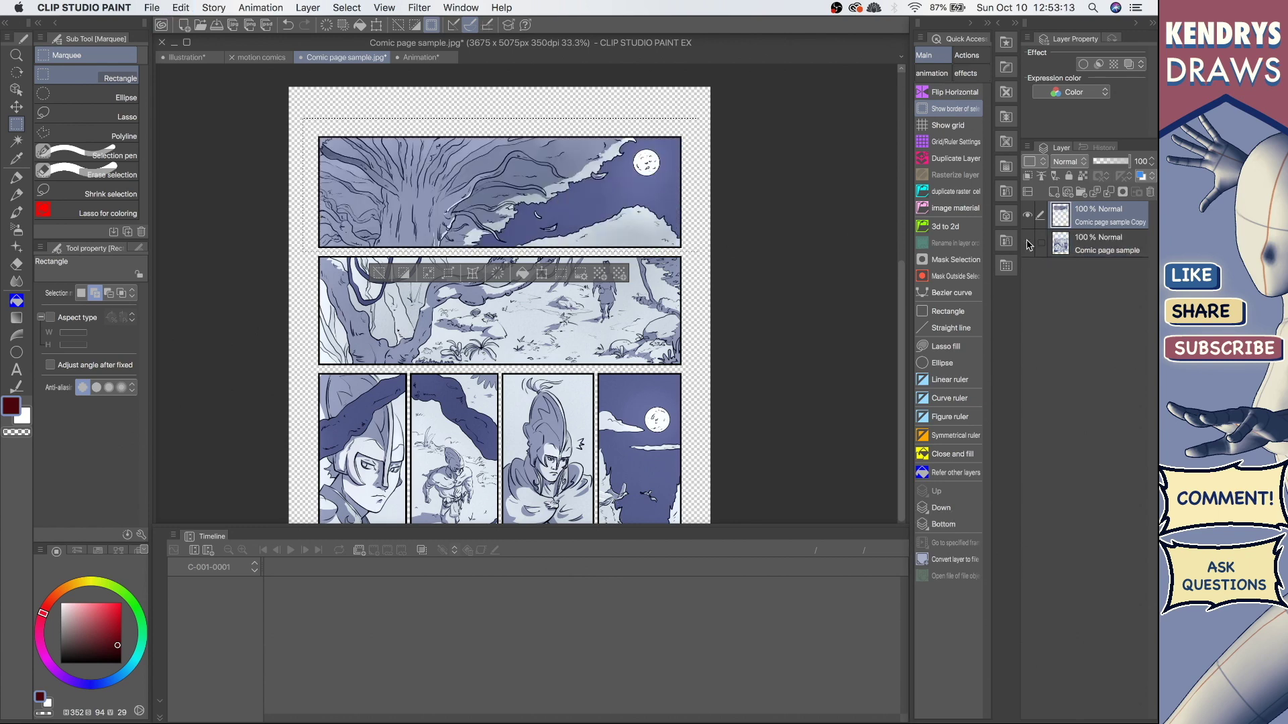
pyautogui.click(1028, 244)
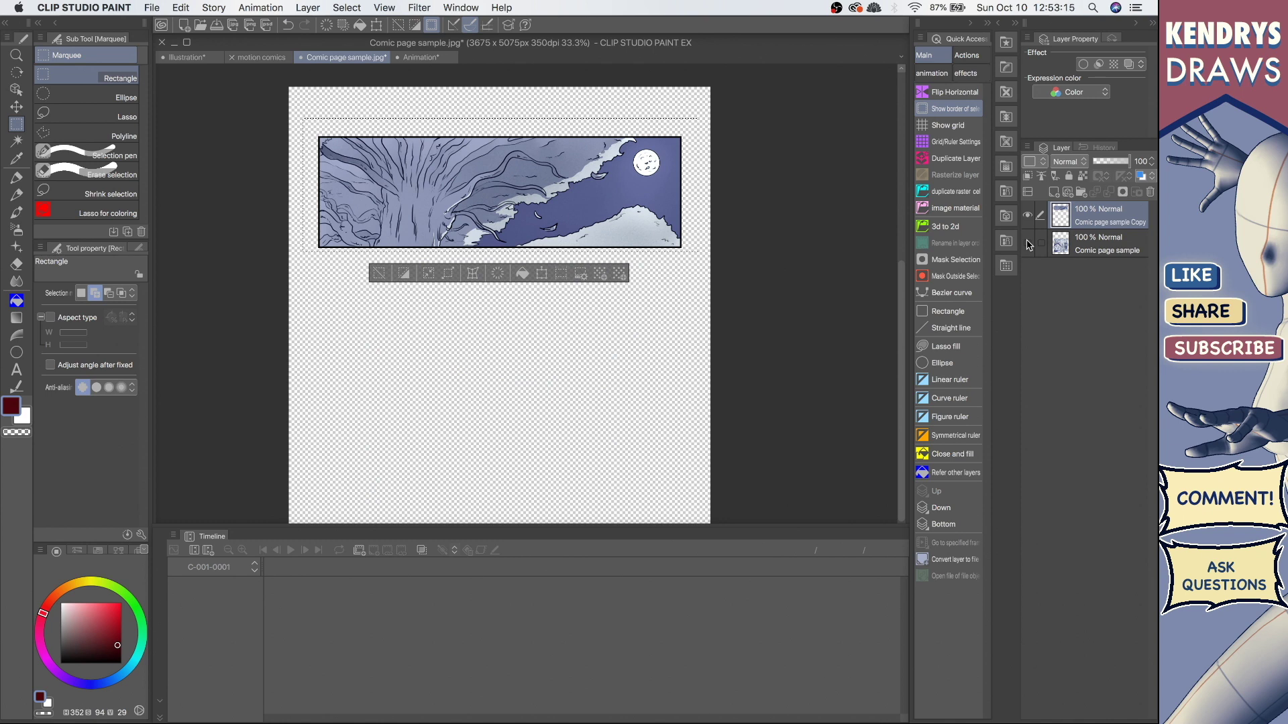
pyautogui.press('super+d')
pyautogui.click(1027, 244)
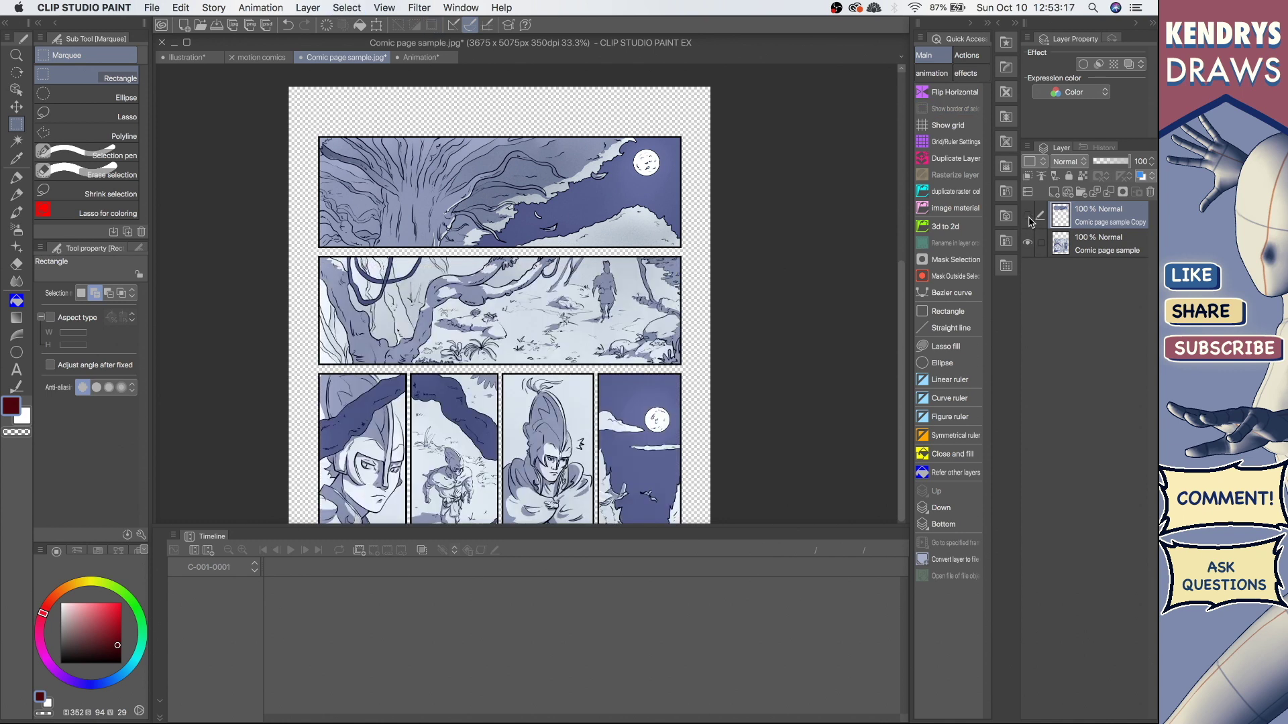
pyautogui.click(1028, 218)
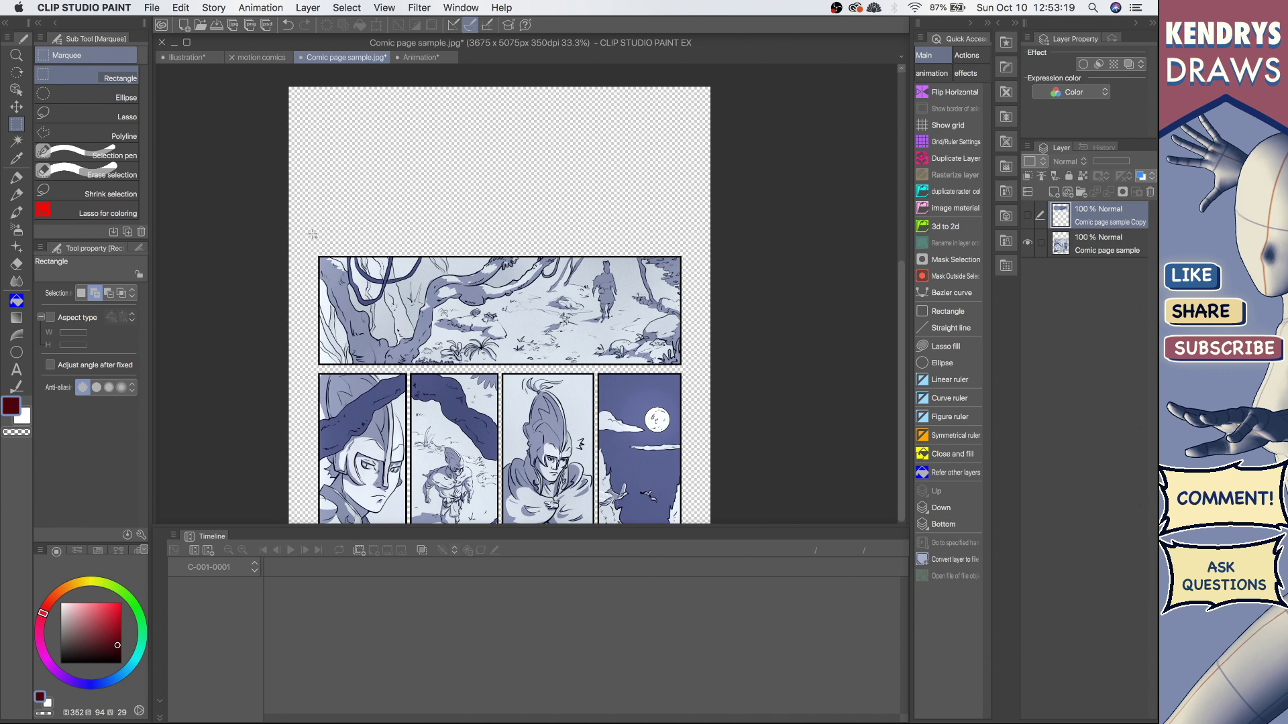
# Copy the second panel onto a new layer and switch to the Animation document.
pyautogui.moveTo(302, 238); pyautogui.dragTo(701, 369)
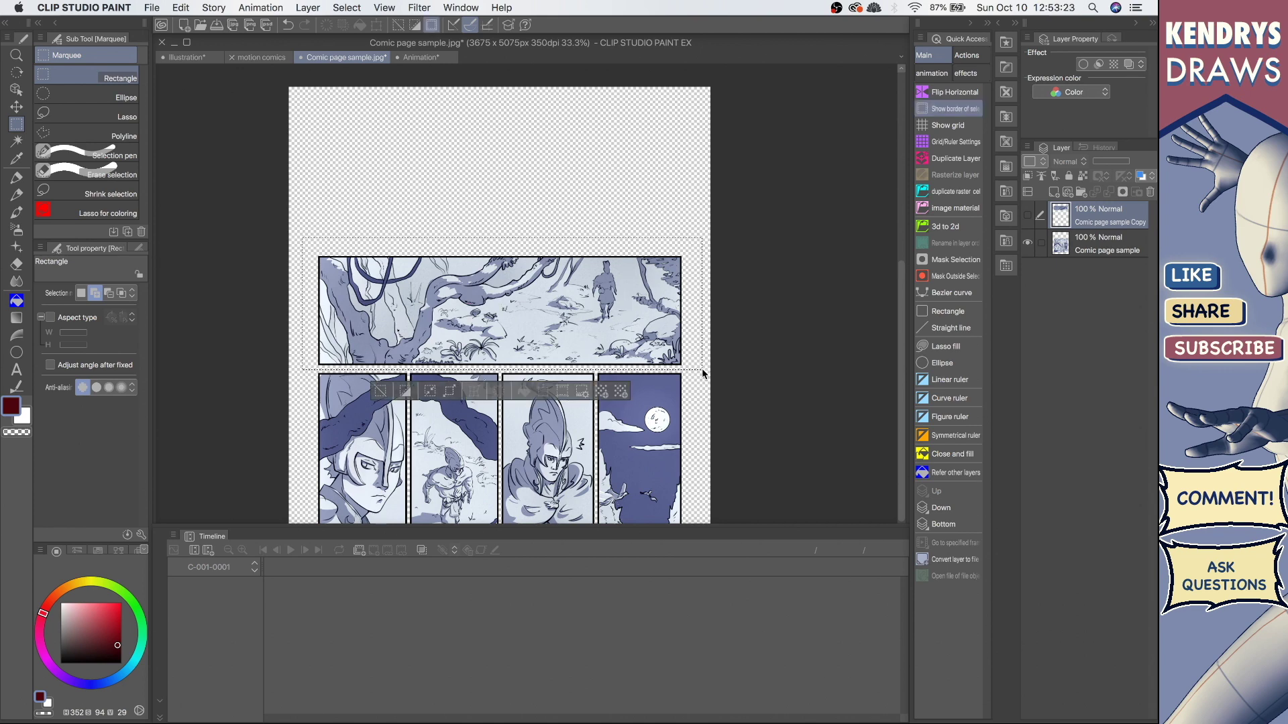
pyautogui.press('super+c')
pyautogui.press('super+v')
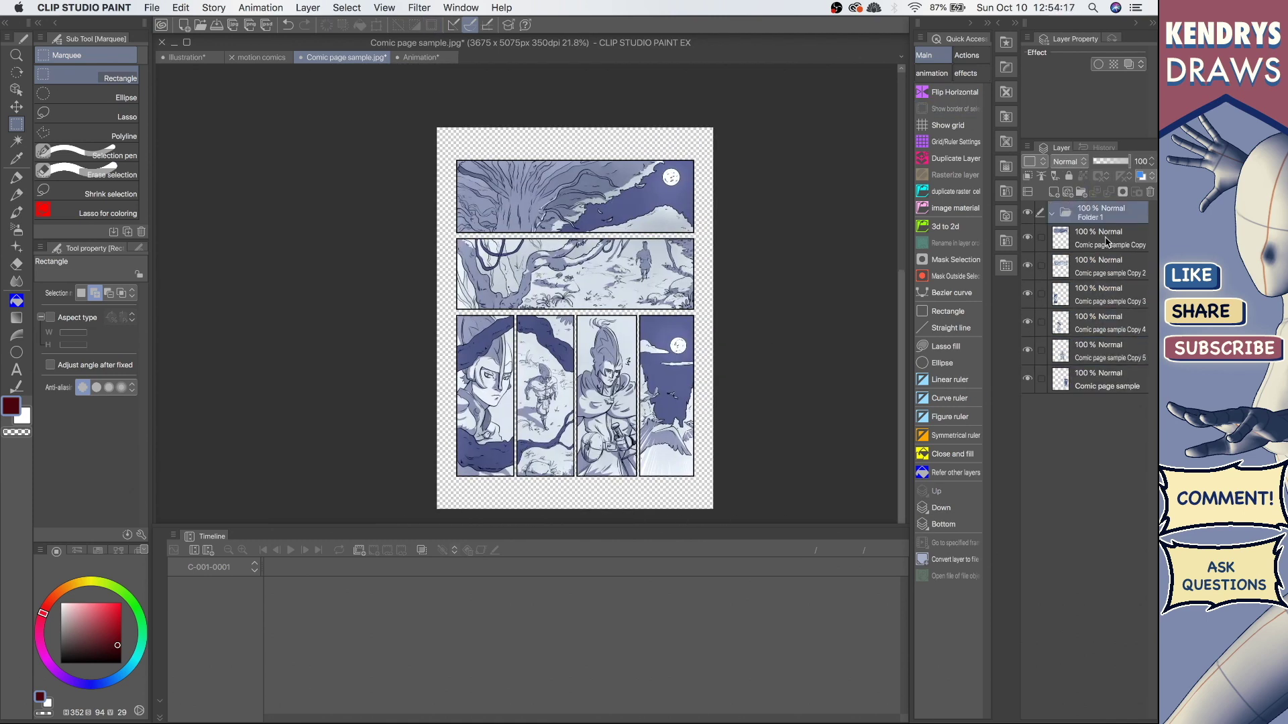
pyautogui.hotkey('ctrl', 'Tab')
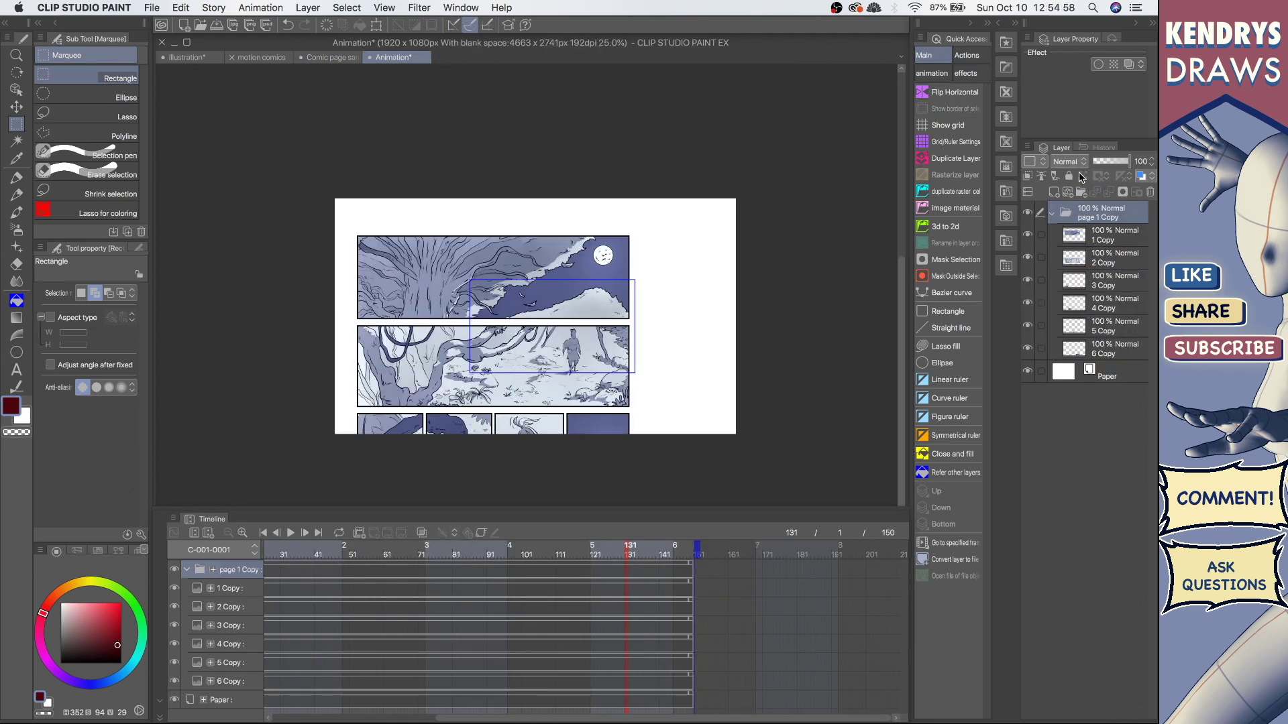
# Enable keyframe animation for the panel layers and switch to the Object operation tool.
pyautogui.click(1051, 213)
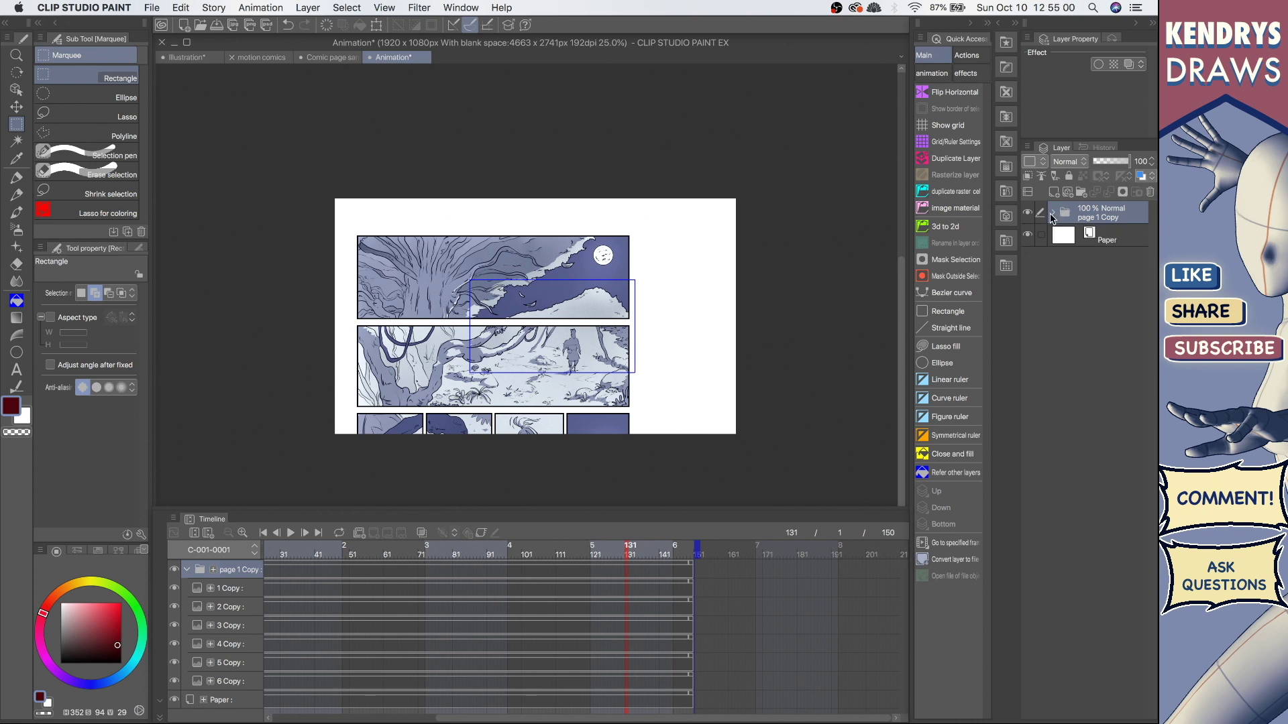
pyautogui.click(1051, 213)
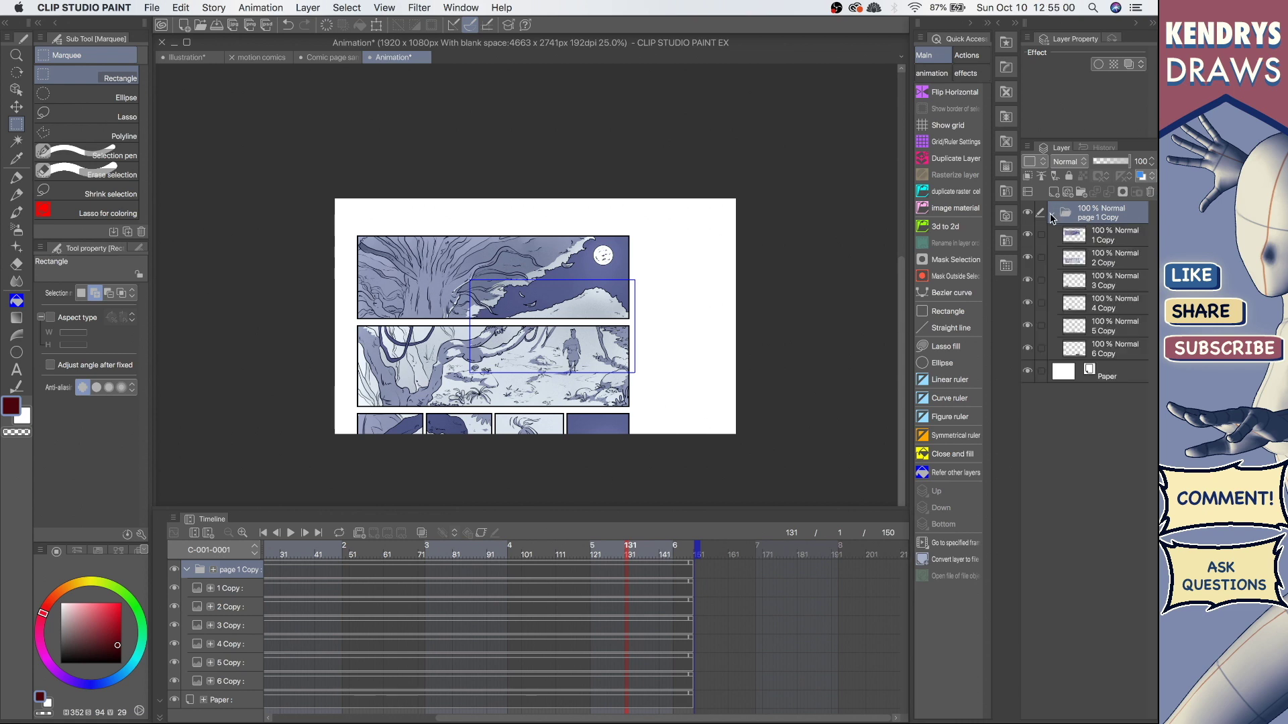
pyautogui.click(480, 535)
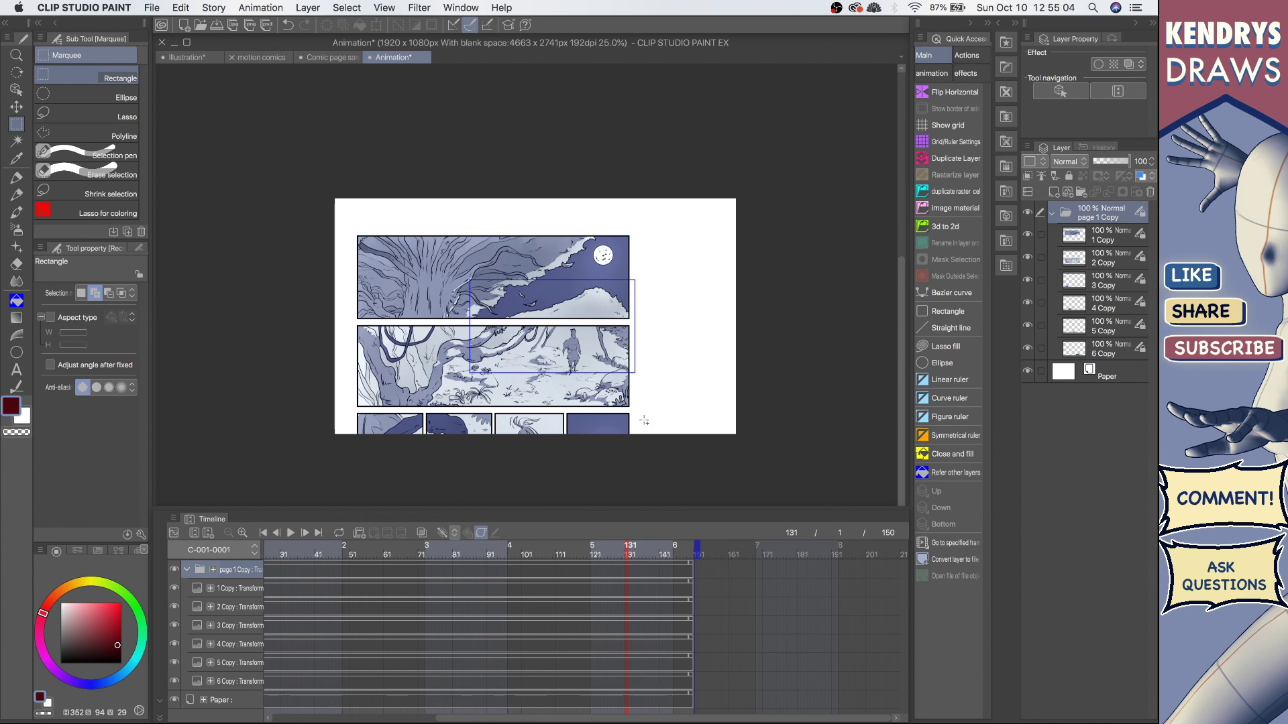
pyautogui.press('o')
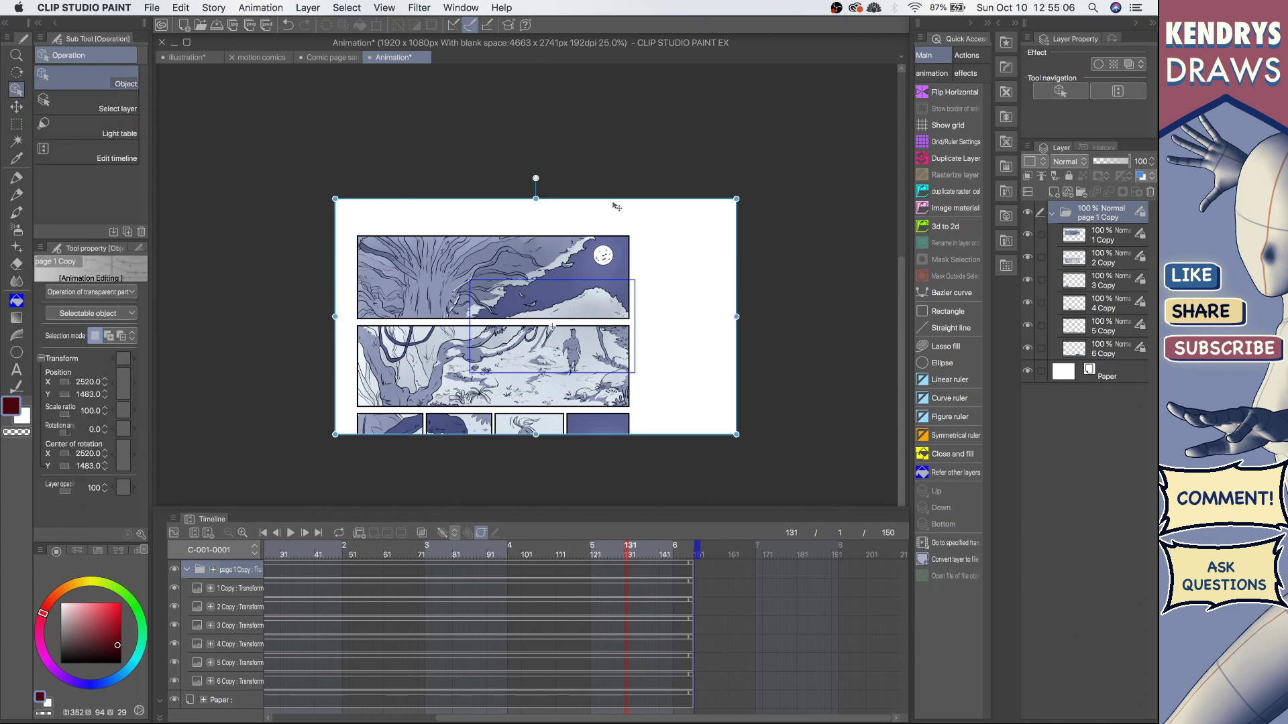
# Keyframe the page 1 Copy folder shifted right to Position X 5974, then return to frame 1 and select layer 1 Copy.
pyautogui.moveTo(621, 203); pyautogui.dragTo(803, 297)
pyautogui.moveTo(870, 172); pyautogui.dragTo(874, 173)
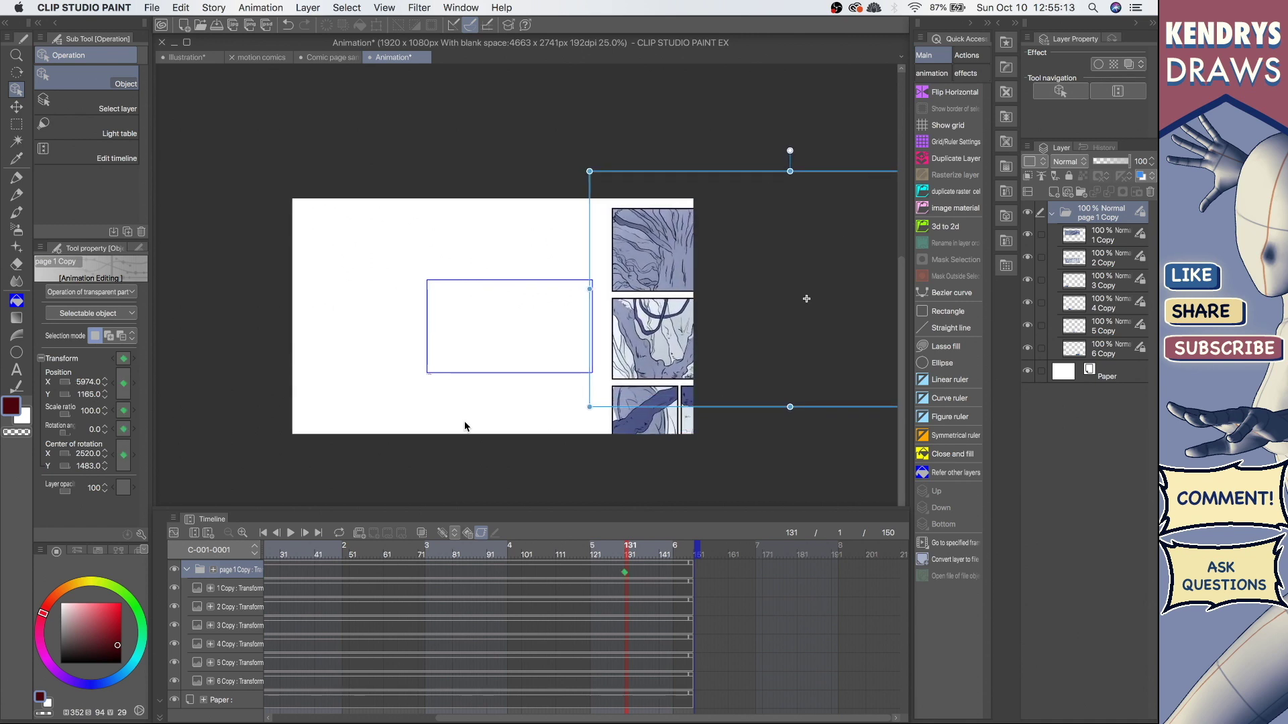
pyautogui.press('space')
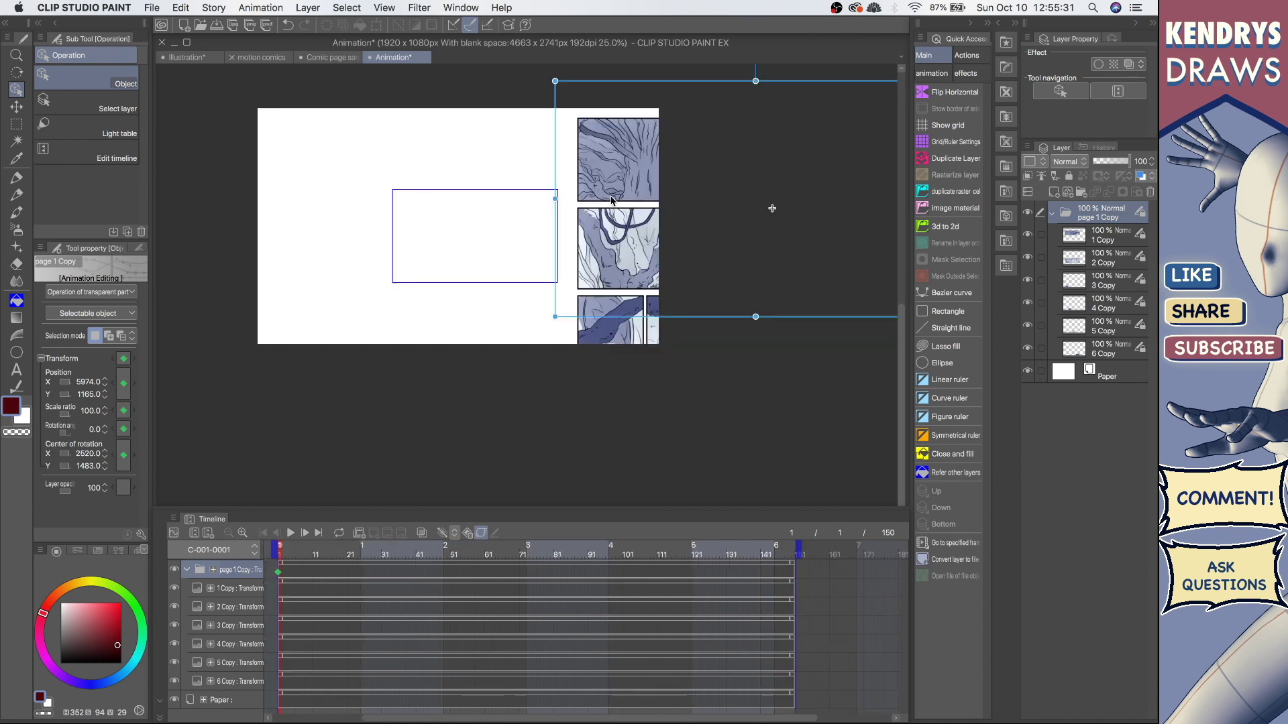
pyautogui.click(615, 179)
# Keyframe the top panel at its starting position at frame 107, then move it up at frame 113.
pyautogui.moveTo(615, 179); pyautogui.dragTo(599, 246)
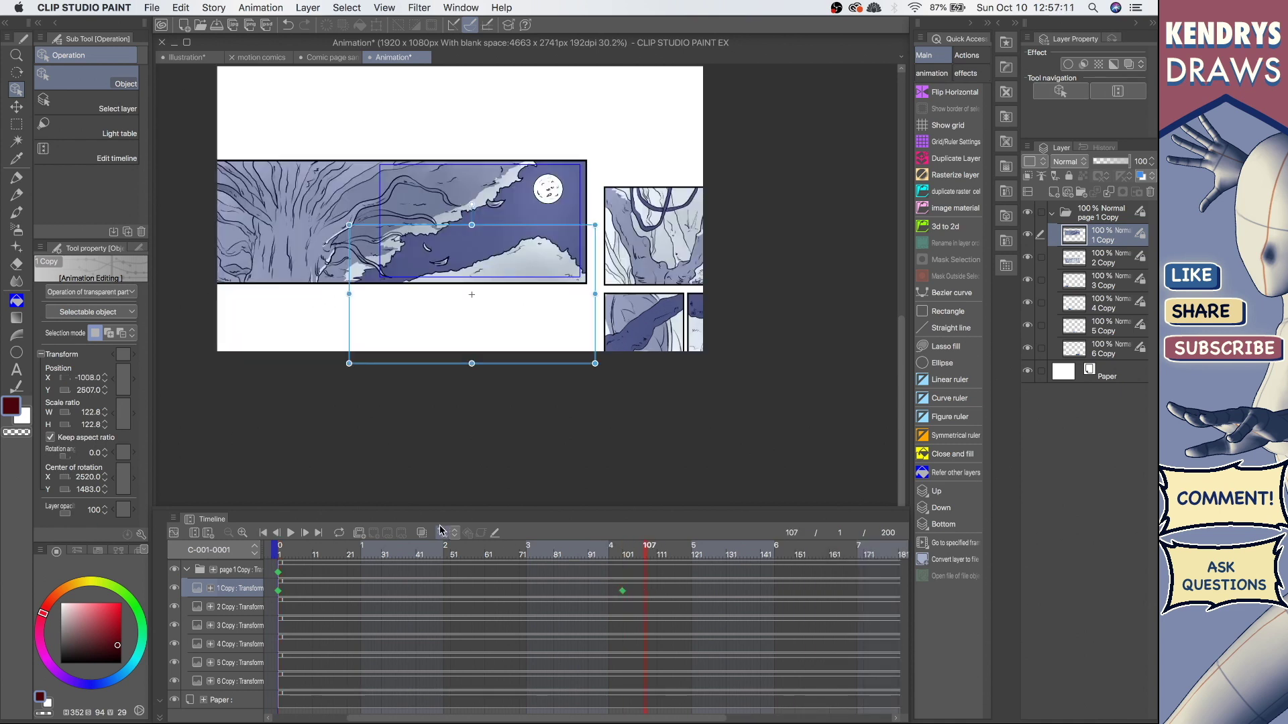
pyautogui.click(446, 535)
pyautogui.click(666, 591)
pyautogui.moveTo(519, 228); pyautogui.dragTo(516, 102)
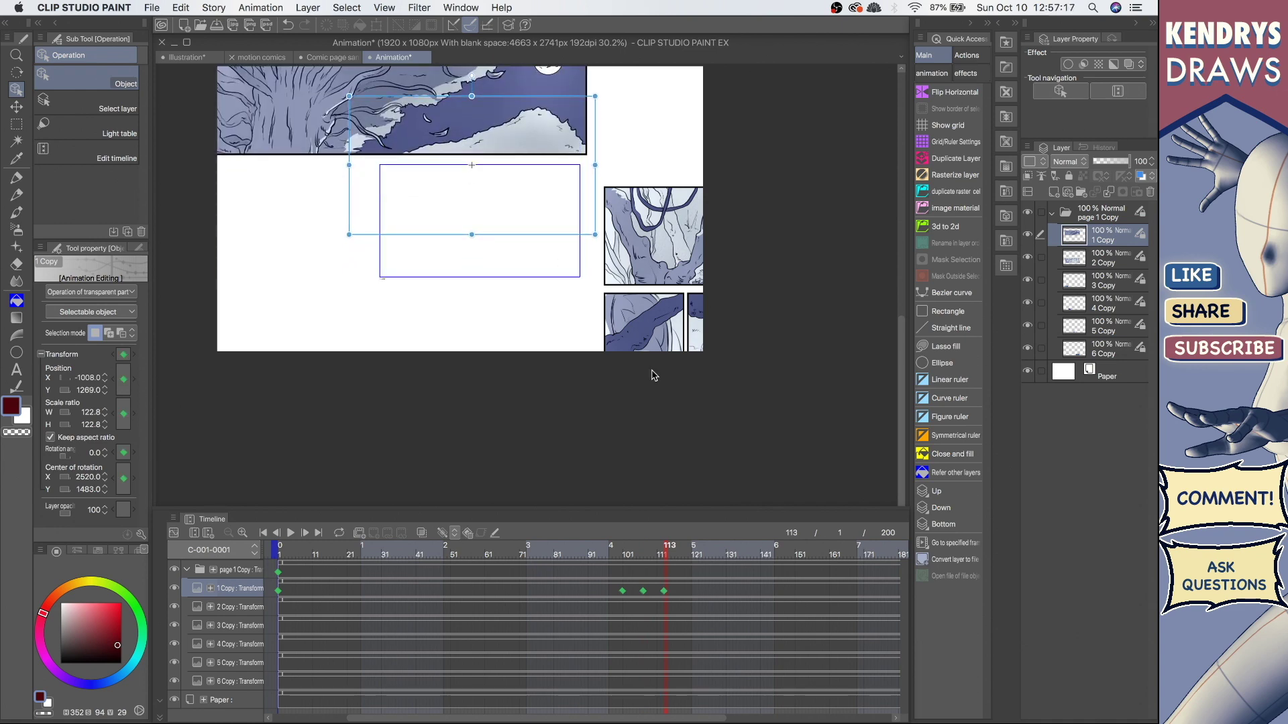
pyautogui.press('Left')
# Keyframe layer 2 Copy entering from the right at frame 107, then raise it into place at frame 113.
pyautogui.hotkey('alt', '[')
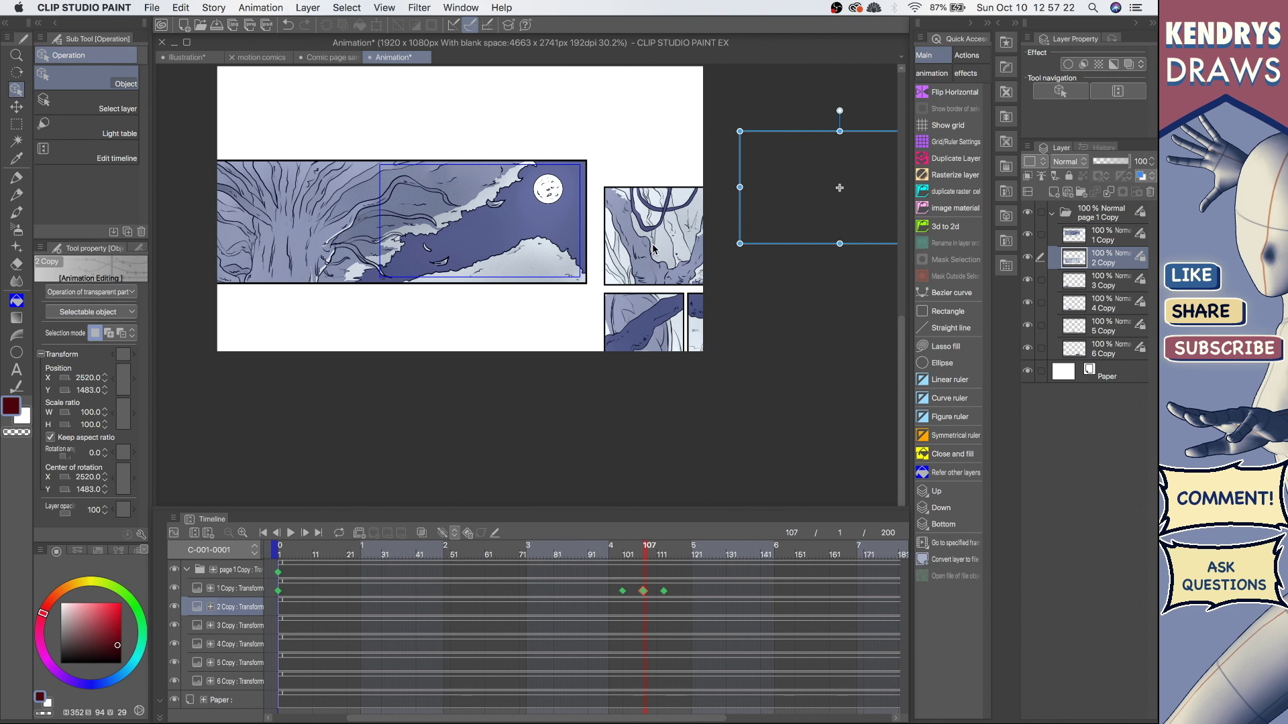
pyautogui.moveTo(653, 249); pyautogui.dragTo(428, 361)
pyautogui.click(666, 547)
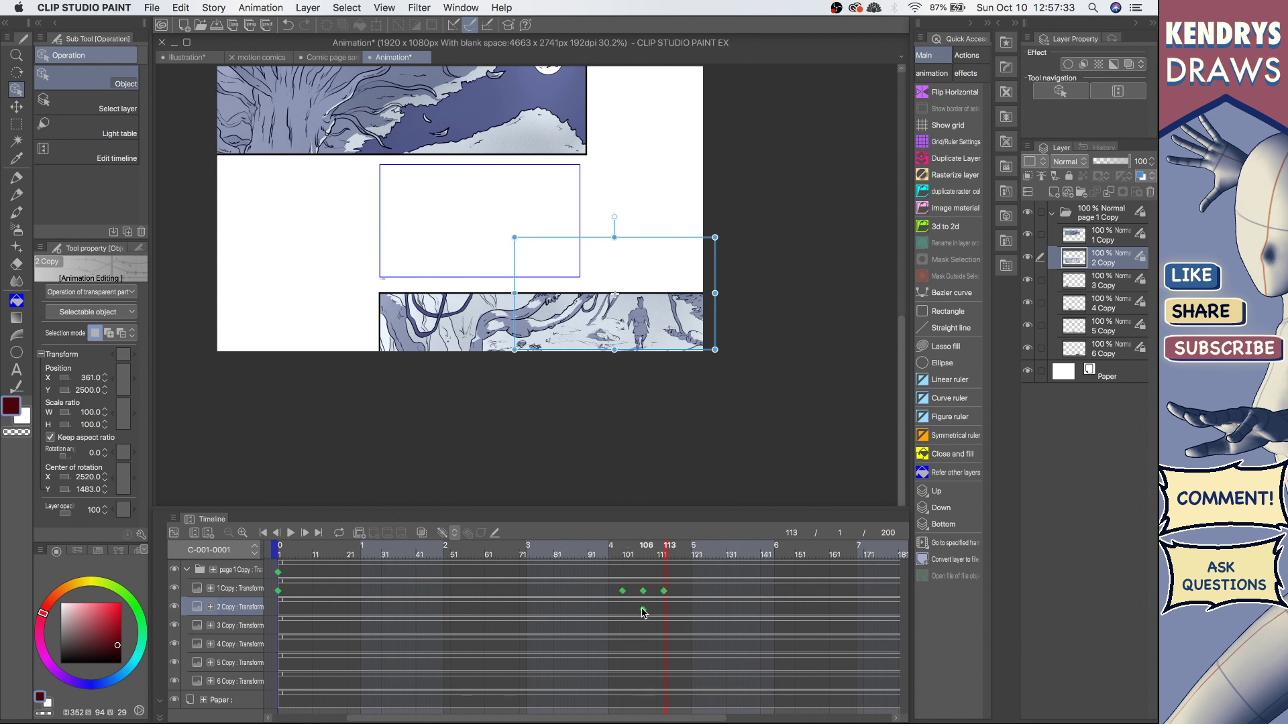
pyautogui.click(643, 611)
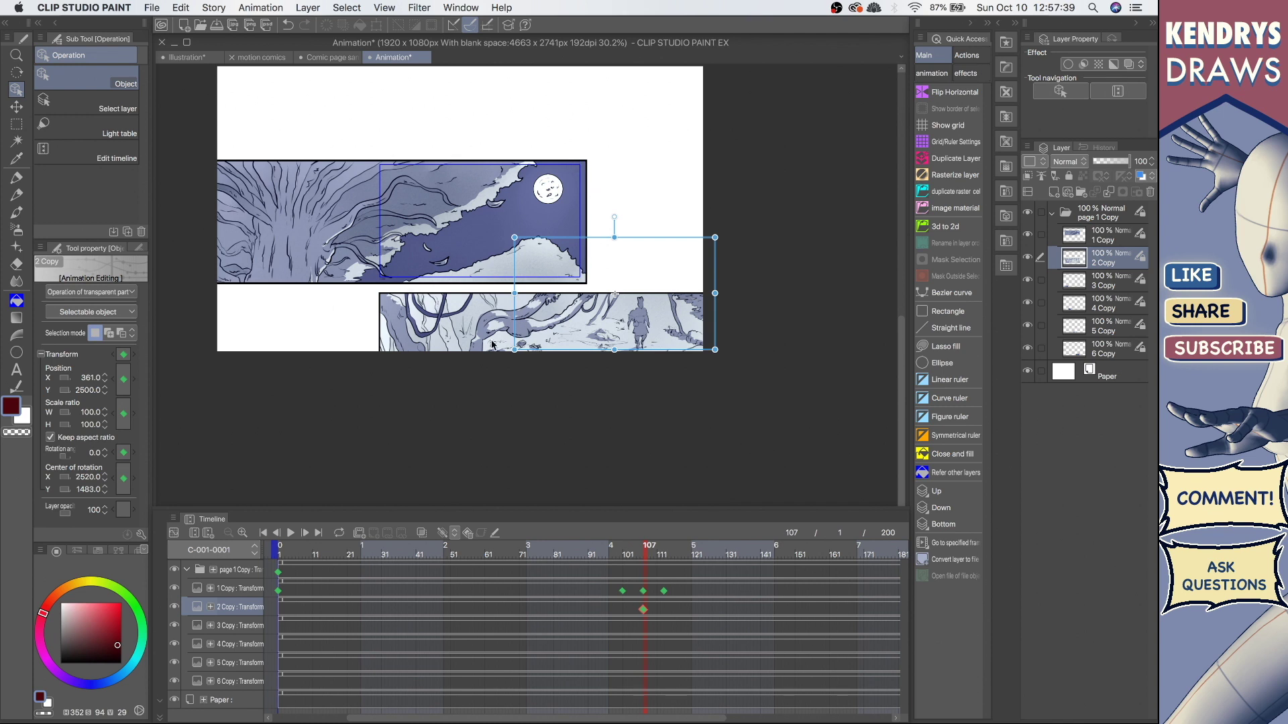
pyautogui.click(664, 615)
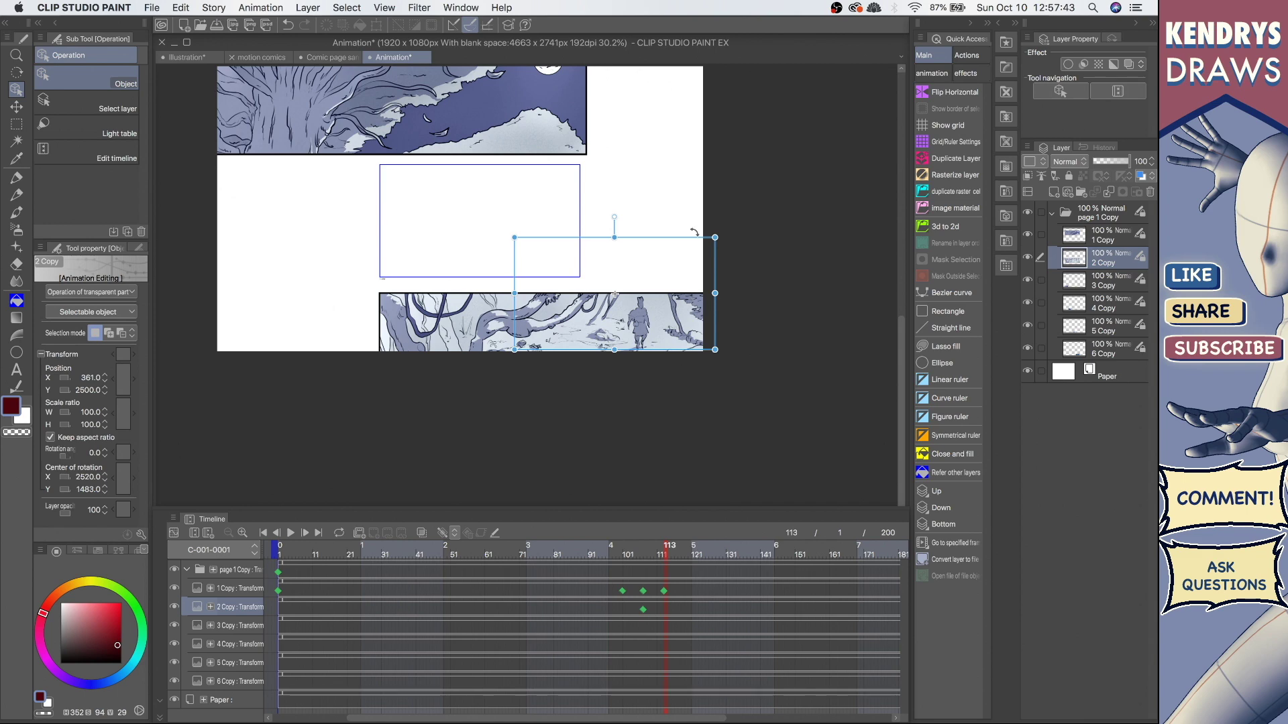
pyautogui.moveTo(693, 240); pyautogui.dragTo(678, 181)
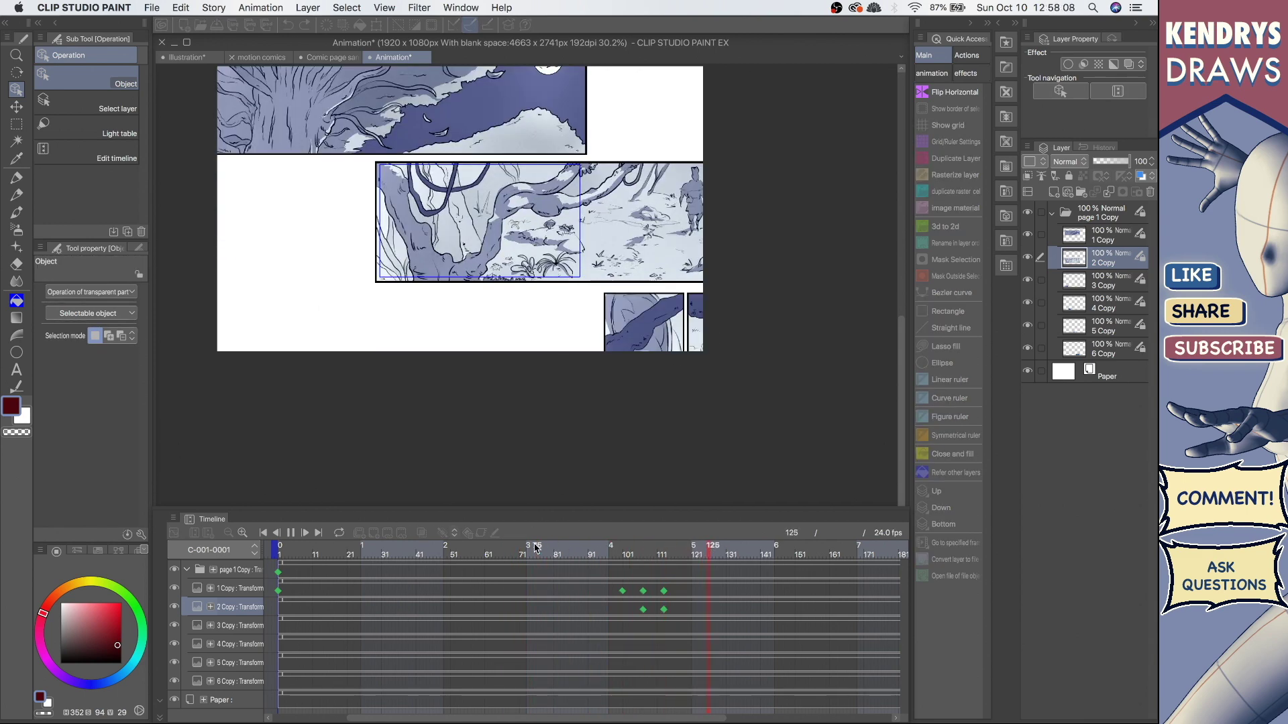
# Preview the panel motion by scrubbing between frames 107 and 113, then play the animation.
pyautogui.click(291, 533)
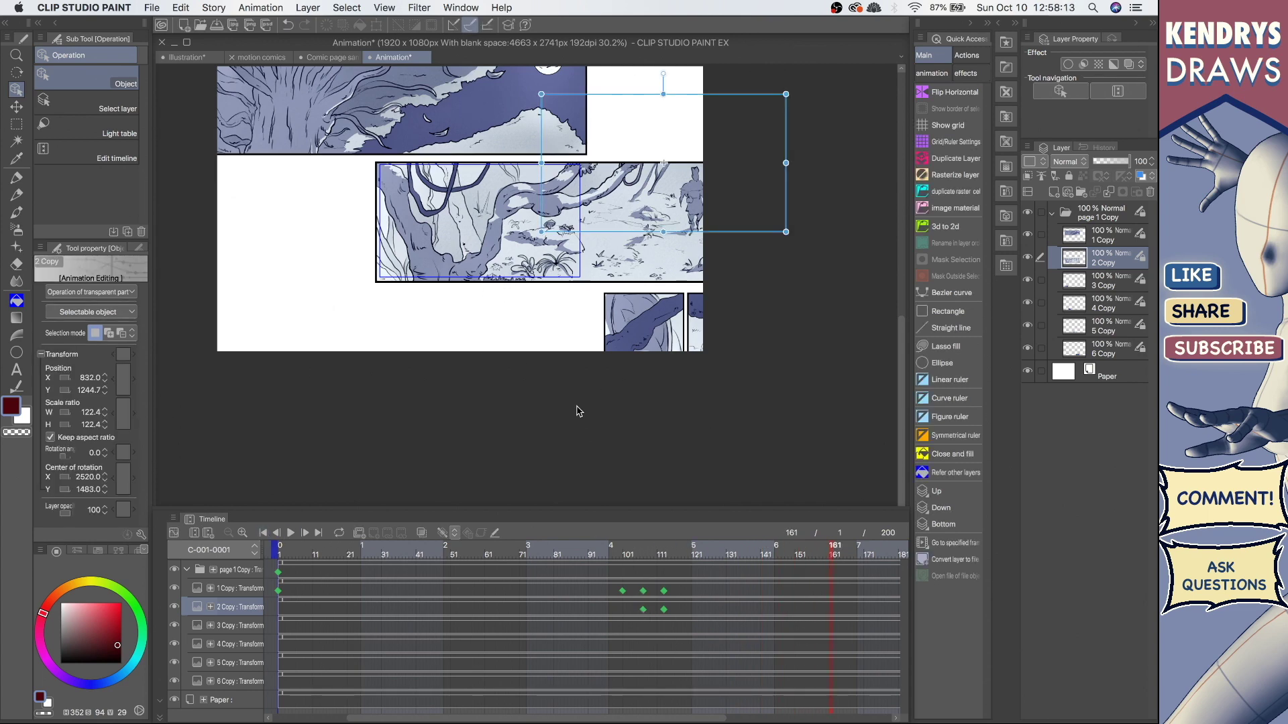
pyautogui.scroll(2, 577, 410)
pyautogui.moveTo(570, 388); pyautogui.dragTo(627, 491)
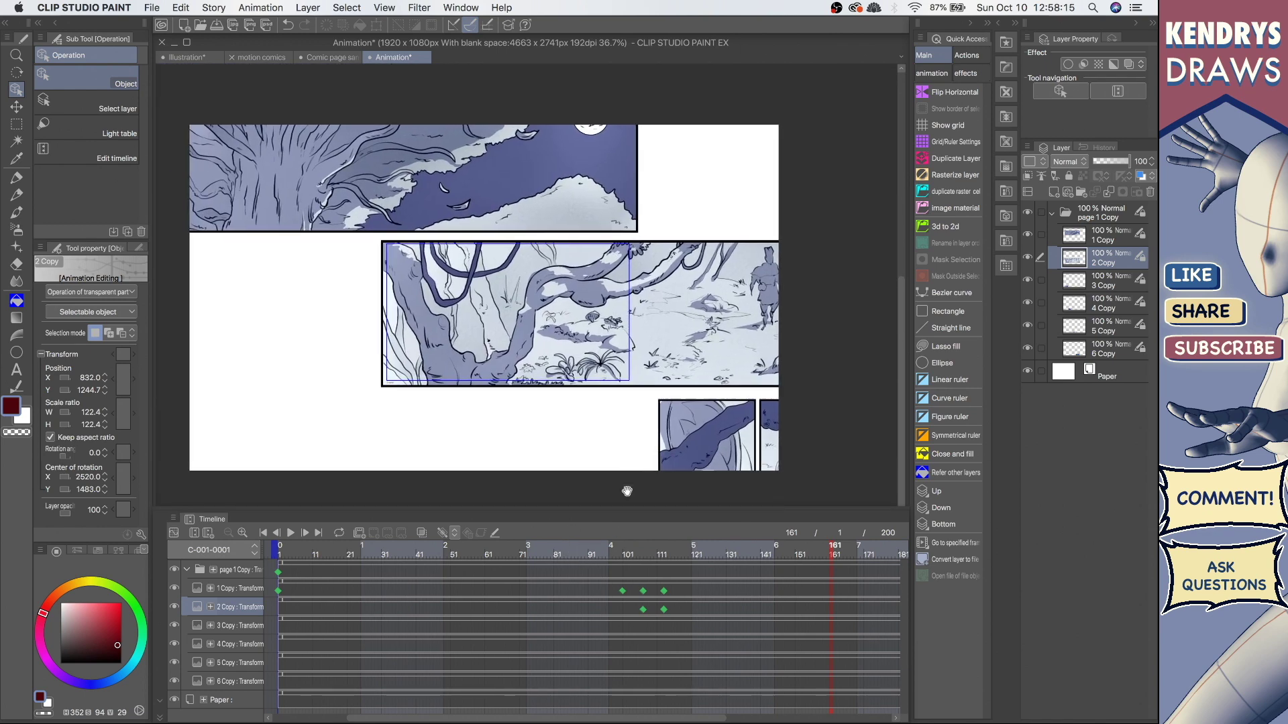
pyautogui.click(644, 593)
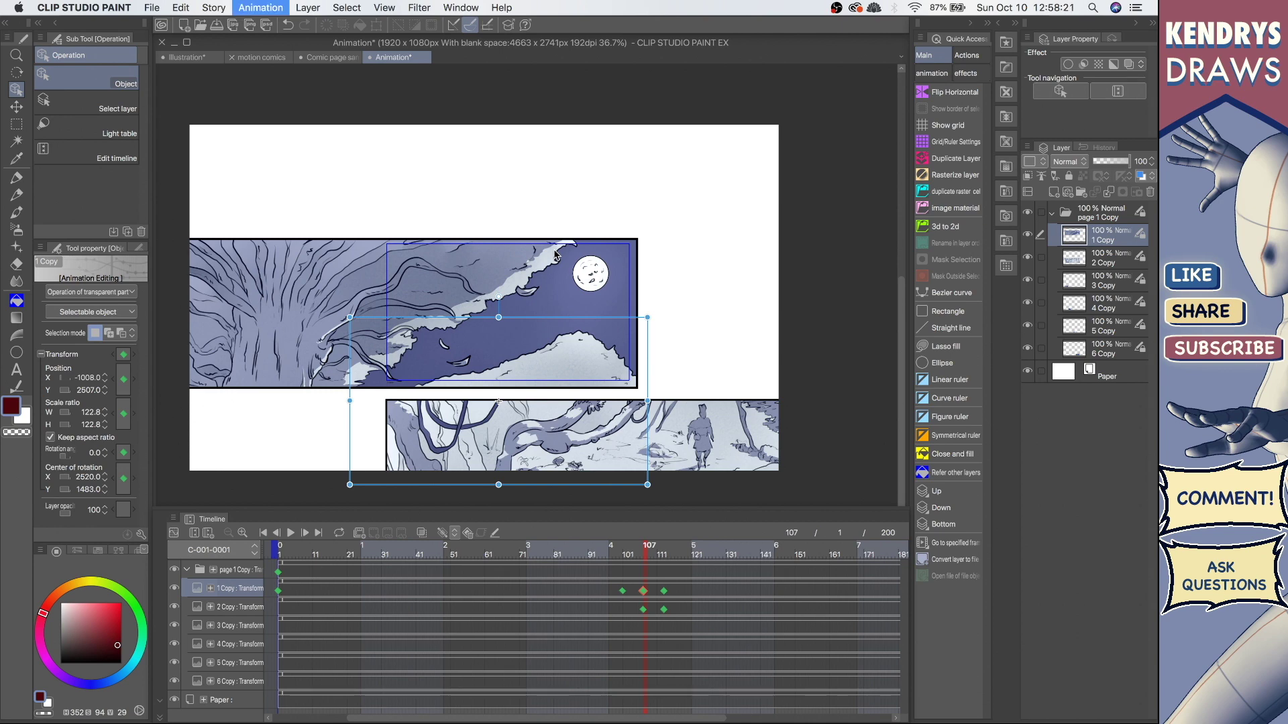
pyautogui.press('space')
pyautogui.press('space')
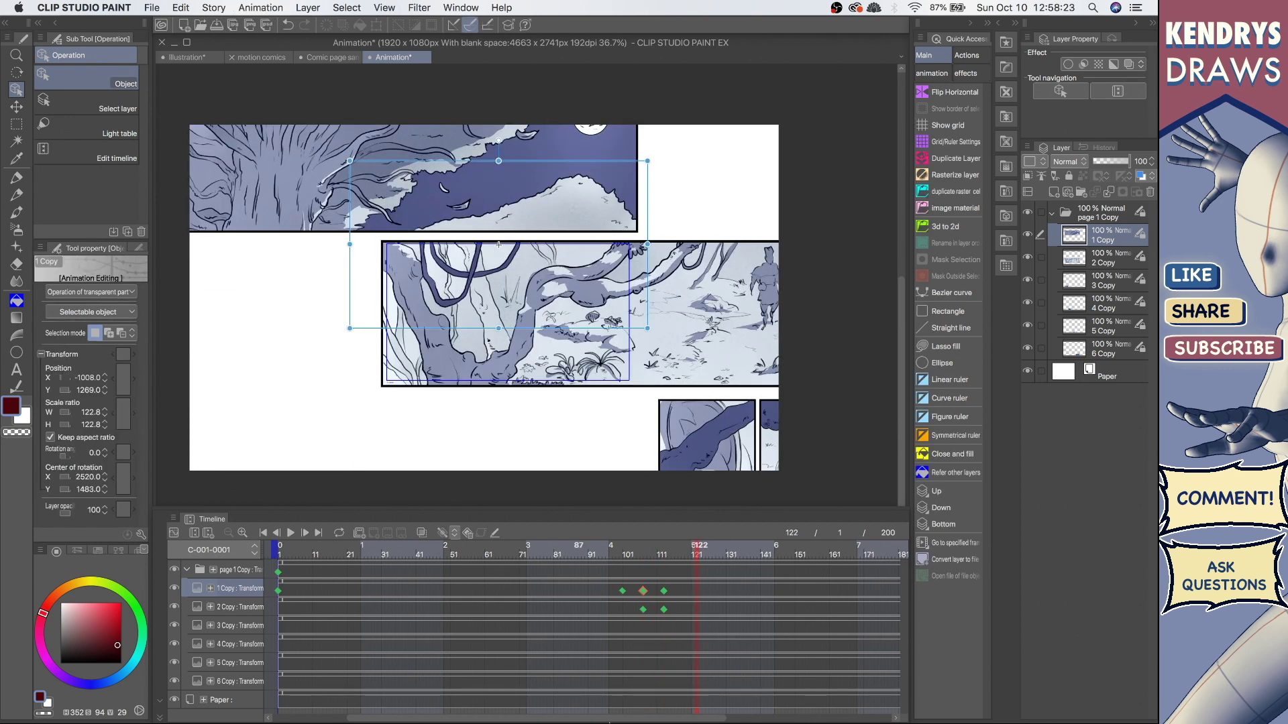
pyautogui.moveTo(643, 612); pyautogui.dragTo(661, 599)
pyautogui.click(645, 594)
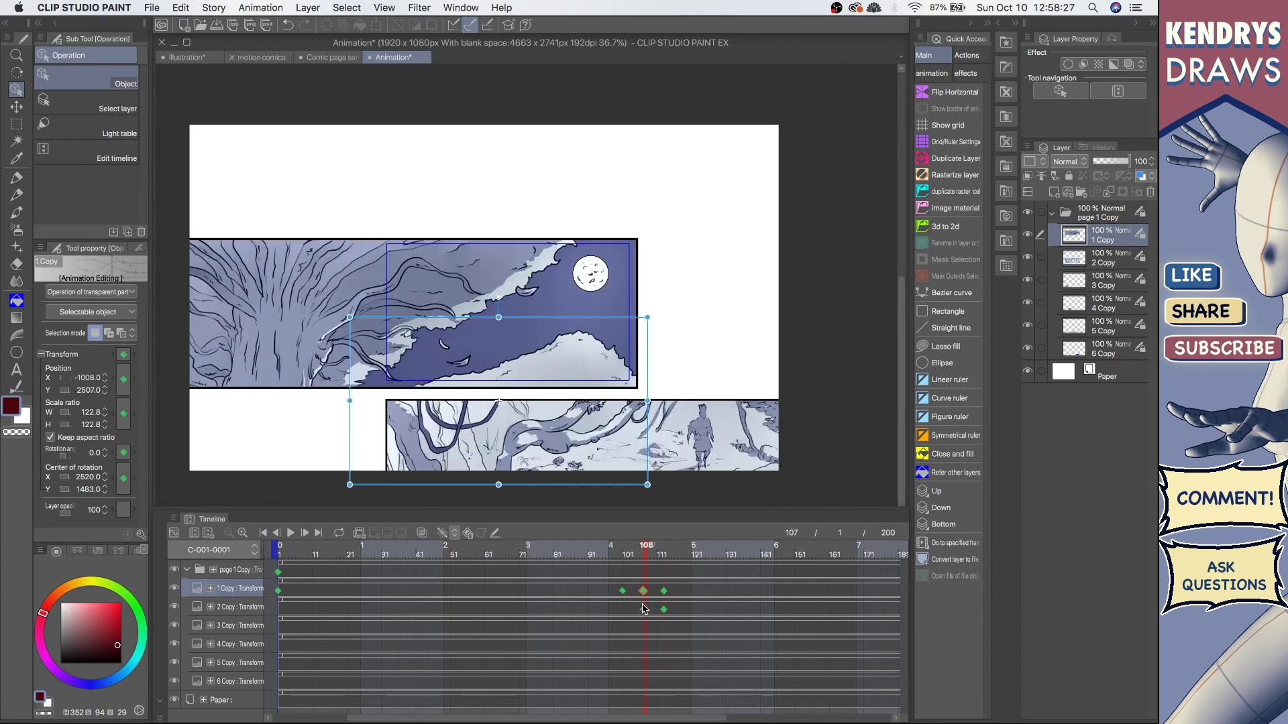
pyautogui.click(664, 591)
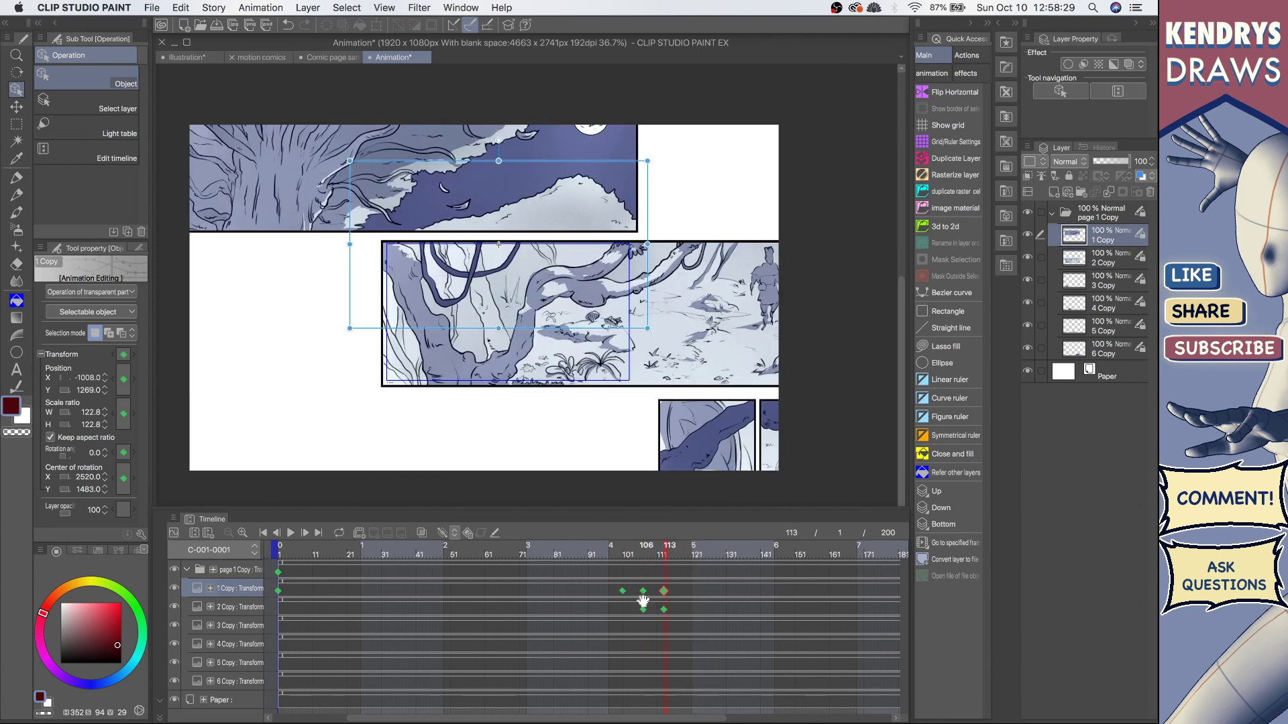
pyautogui.click(643, 591)
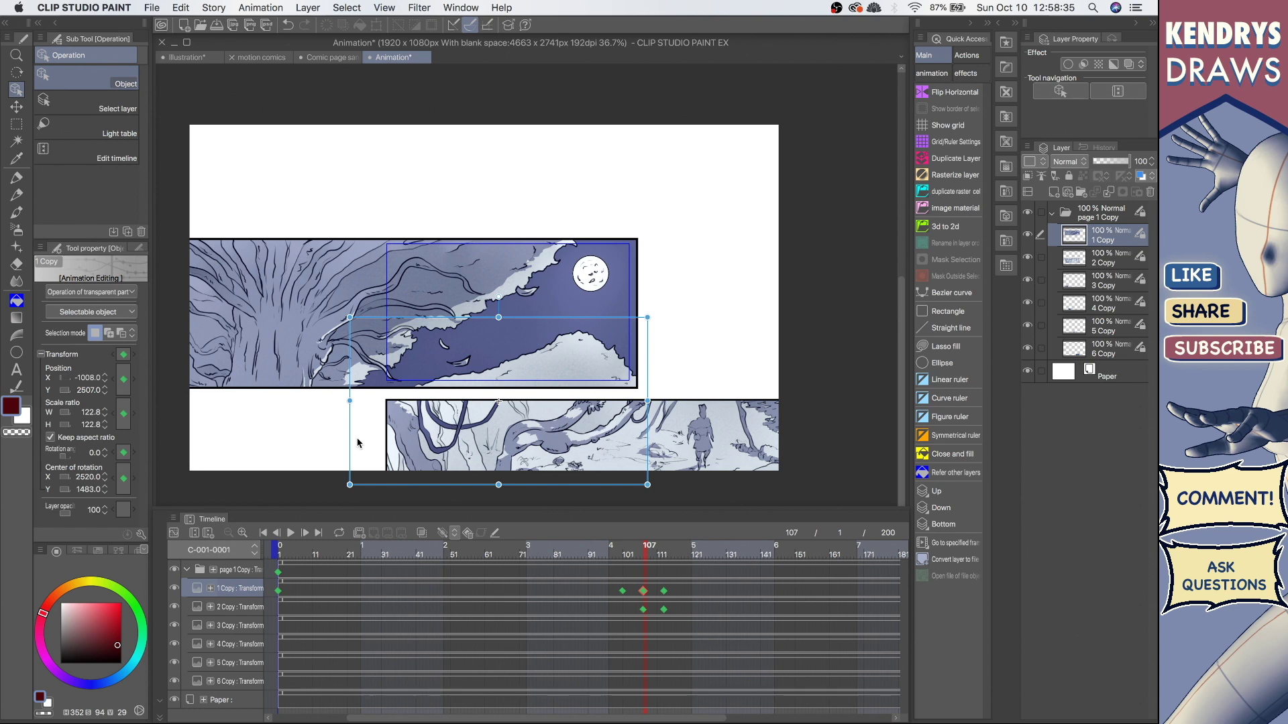
pyautogui.press('space')
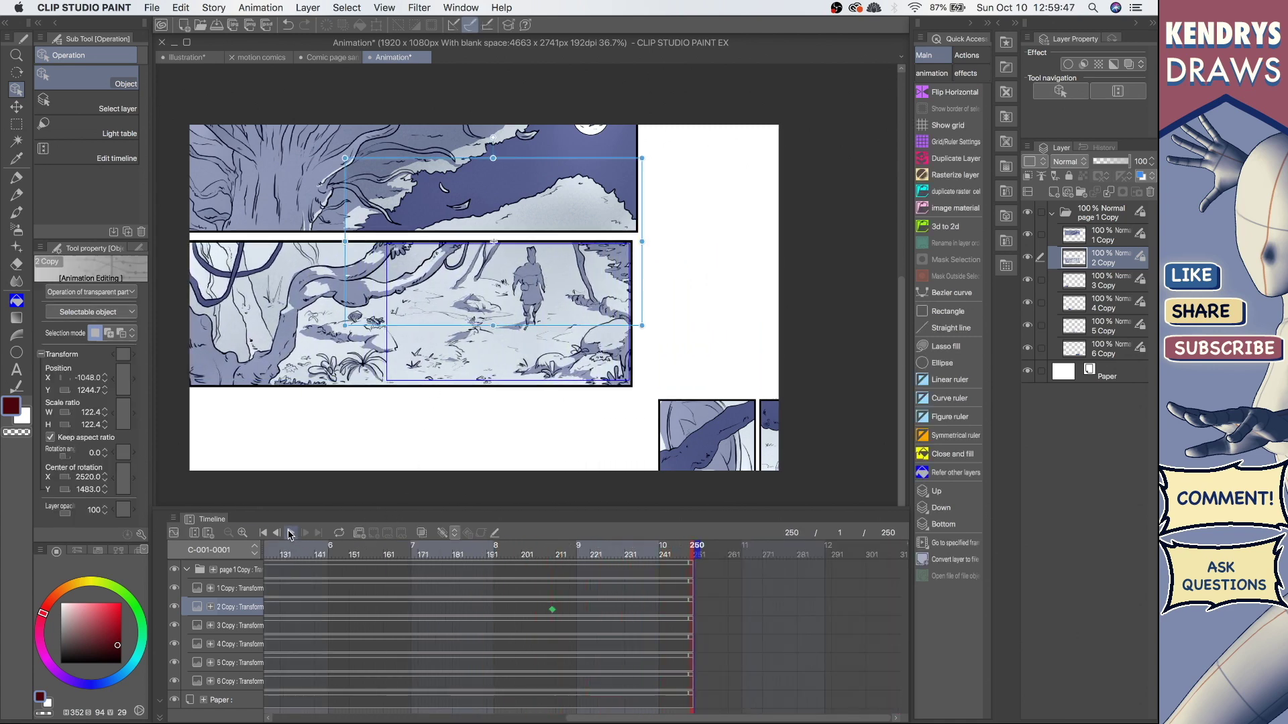
# Stop playback and check the panels at frame 78 and at their frame 107 keyframes.
pyautogui.press('space')
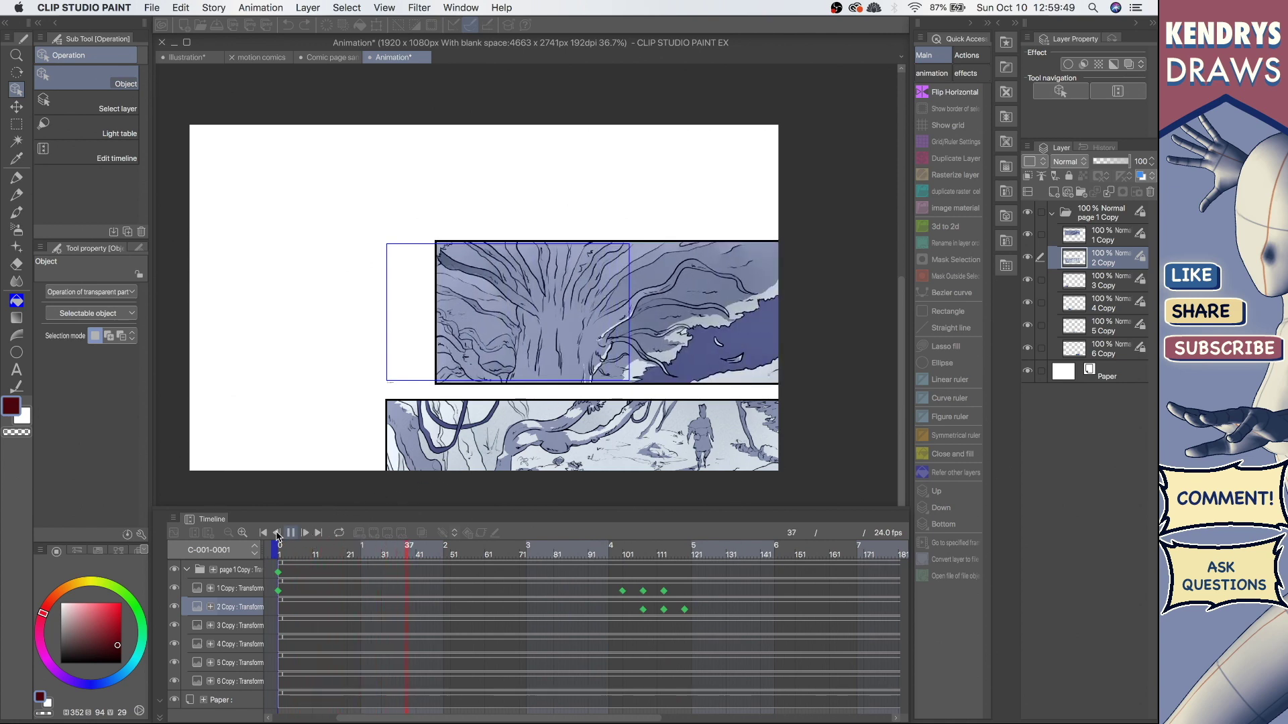
pyautogui.click(498, 341)
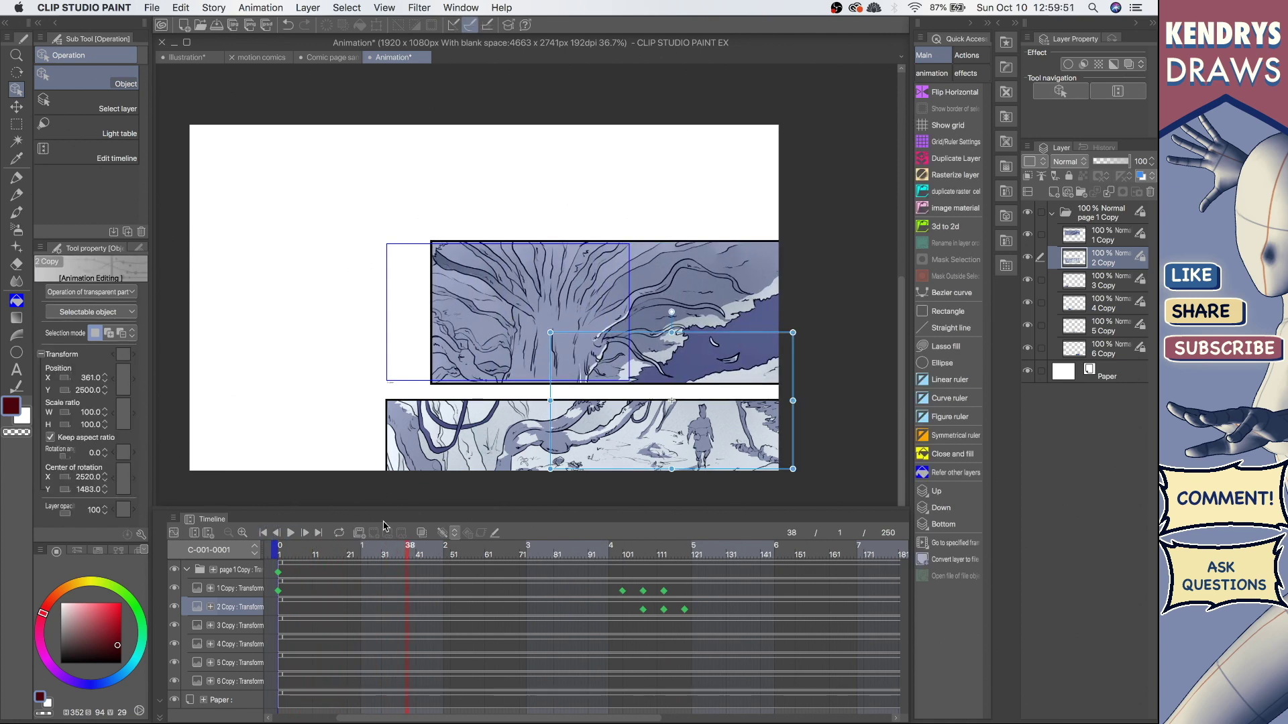
pyautogui.click(544, 553)
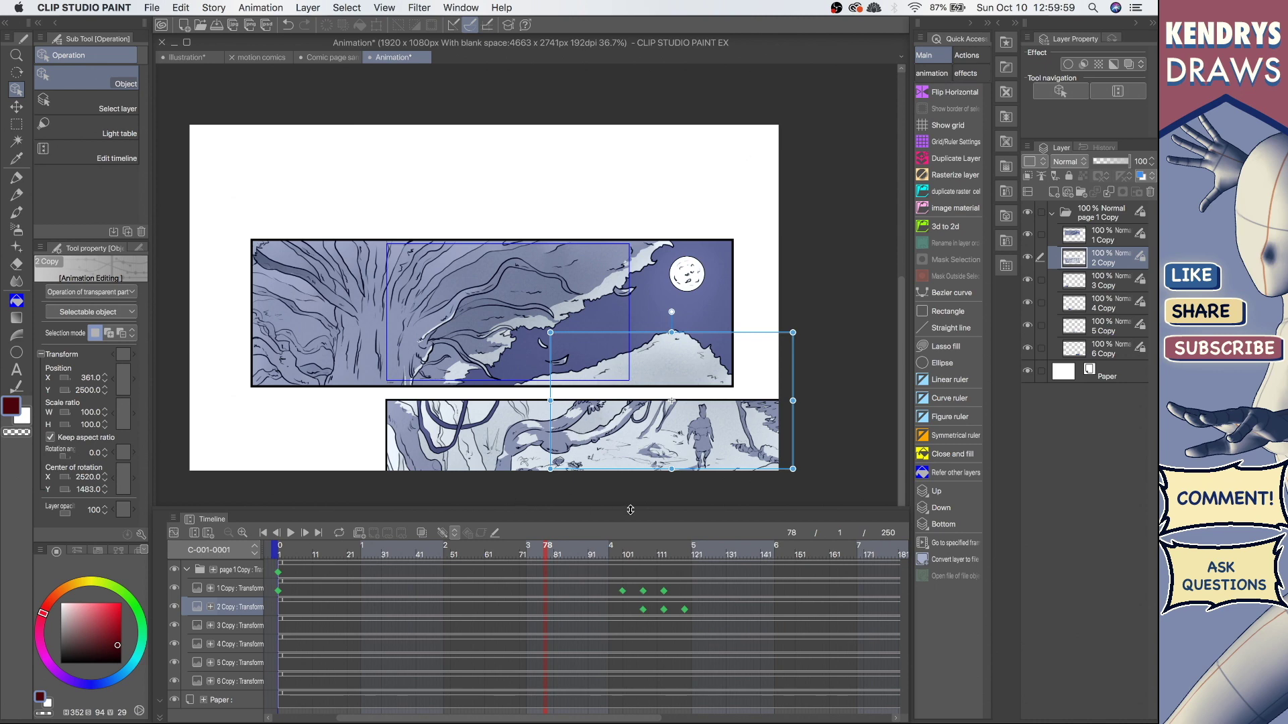
pyautogui.click(644, 590)
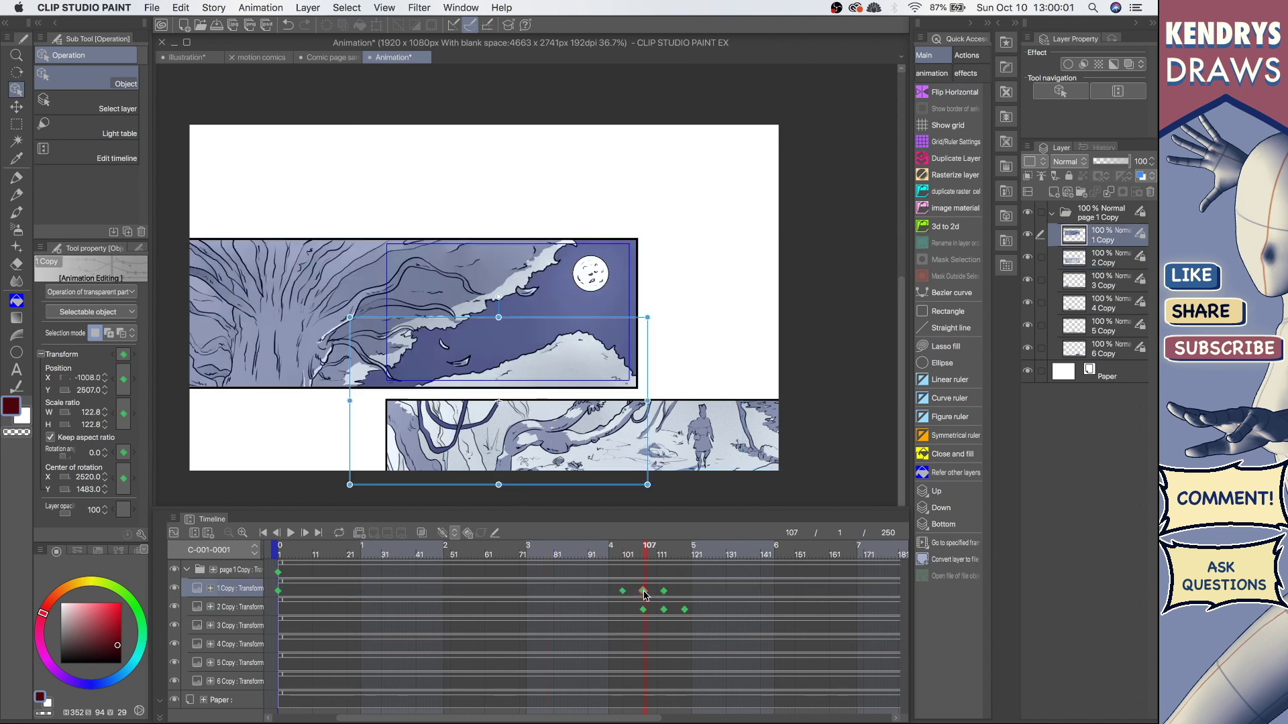
pyautogui.click(643, 609)
# Inspect the 2 Copy keyframes at frames 113, 119 and 210, then select layer 3 Copy.
pyautogui.click(665, 610)
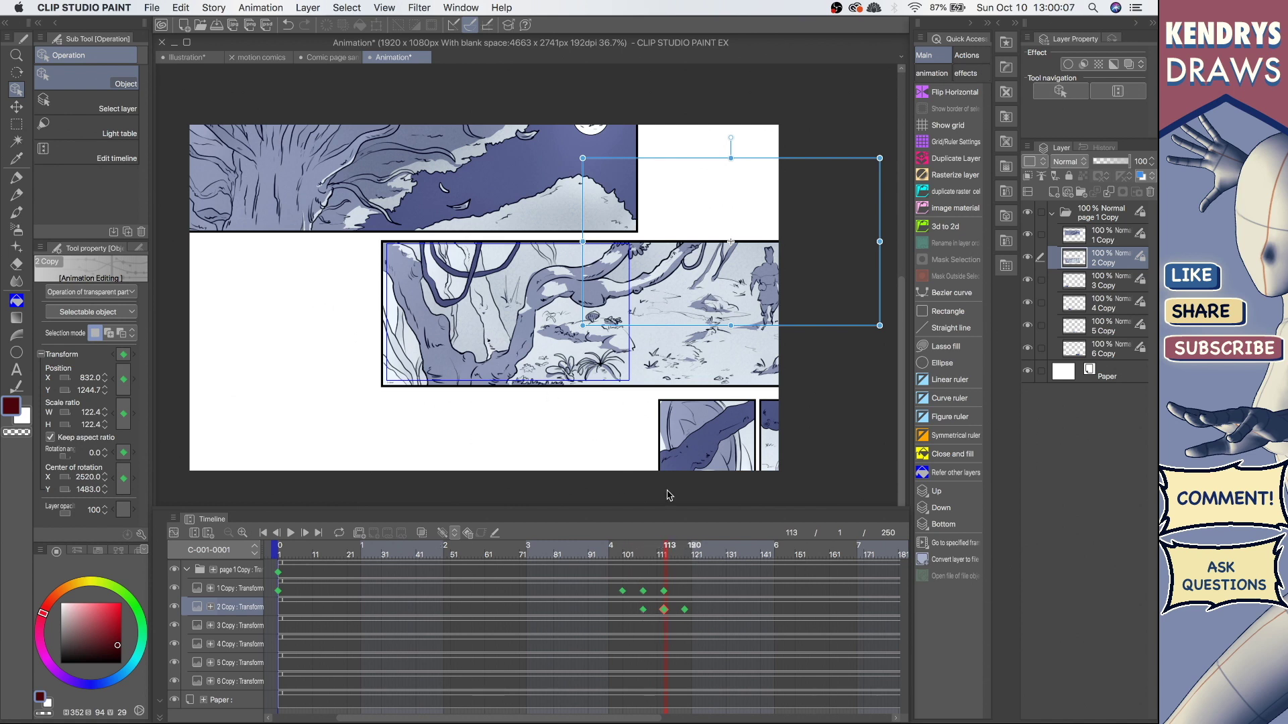
pyautogui.click(684, 610)
pyautogui.hscroll(10, 691, 630)
pyautogui.click(553, 610)
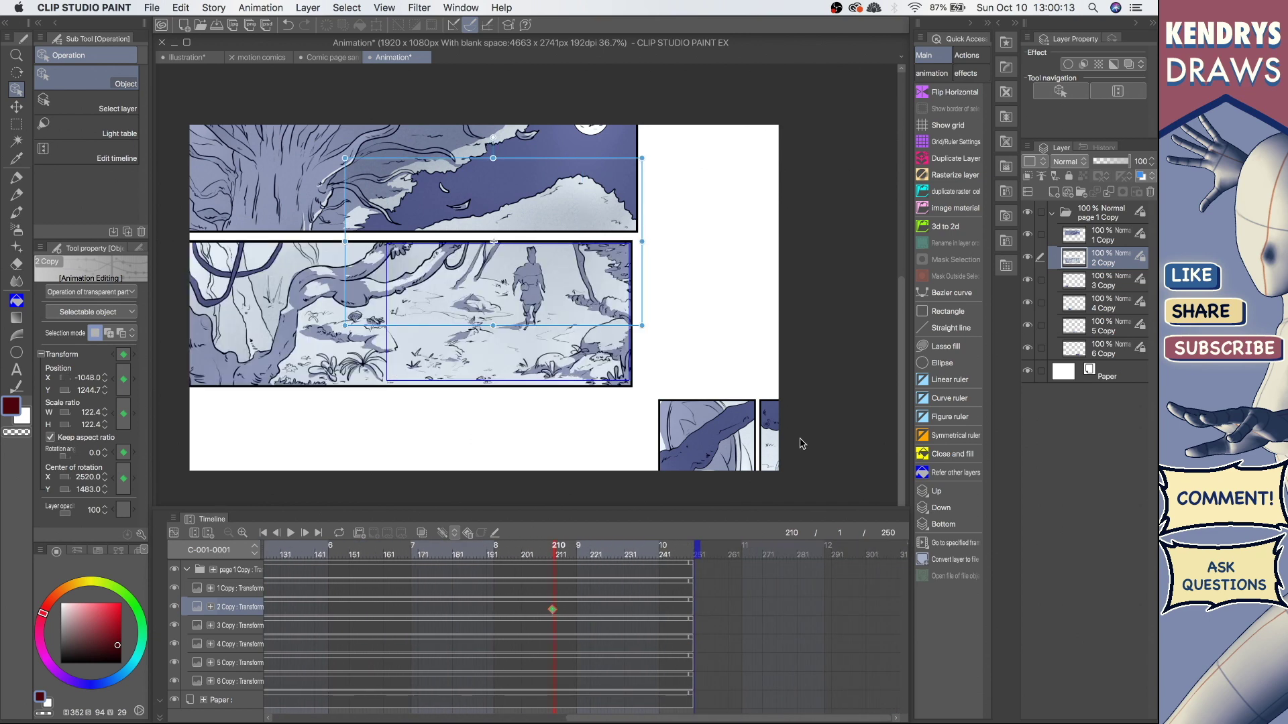
pyautogui.click(1110, 282)
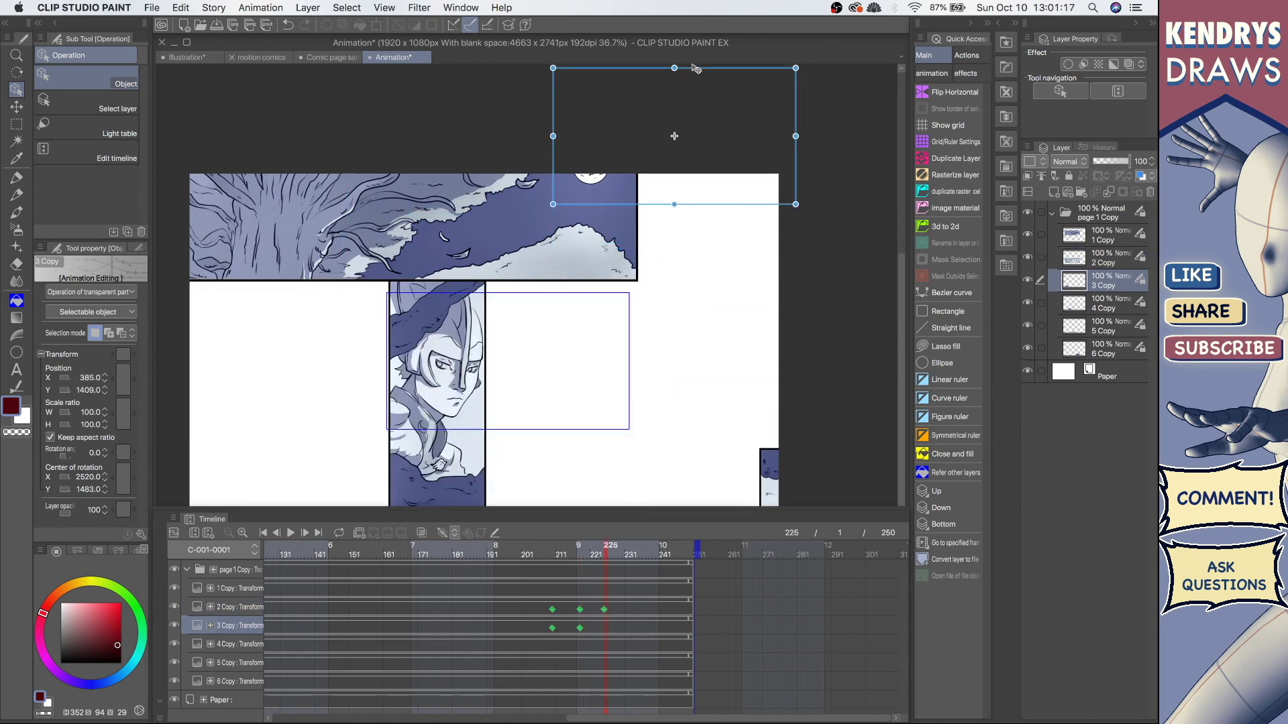
# Keyframe the third panel moved up and enlarged, then switch to the animation plane document.
pyautogui.moveTo(796, 190); pyautogui.dragTo(834, 143)
pyautogui.rightClick(618, 368)
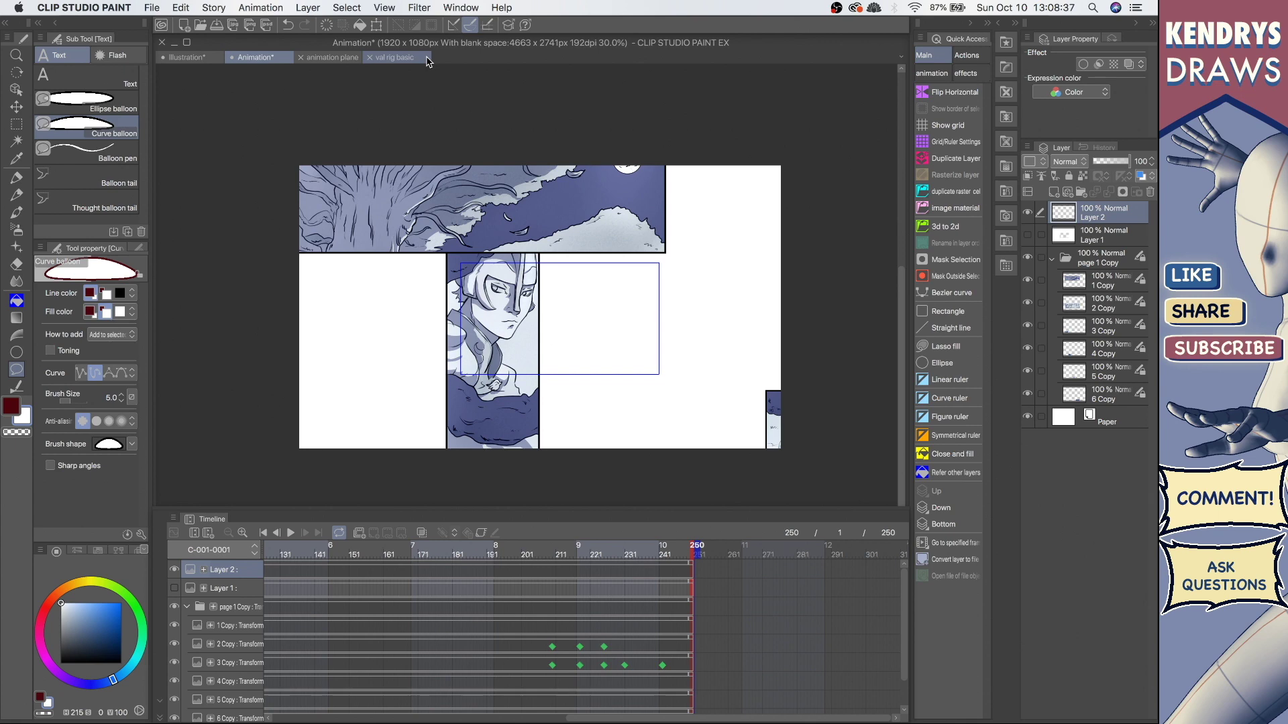
pyautogui.click(330, 58)
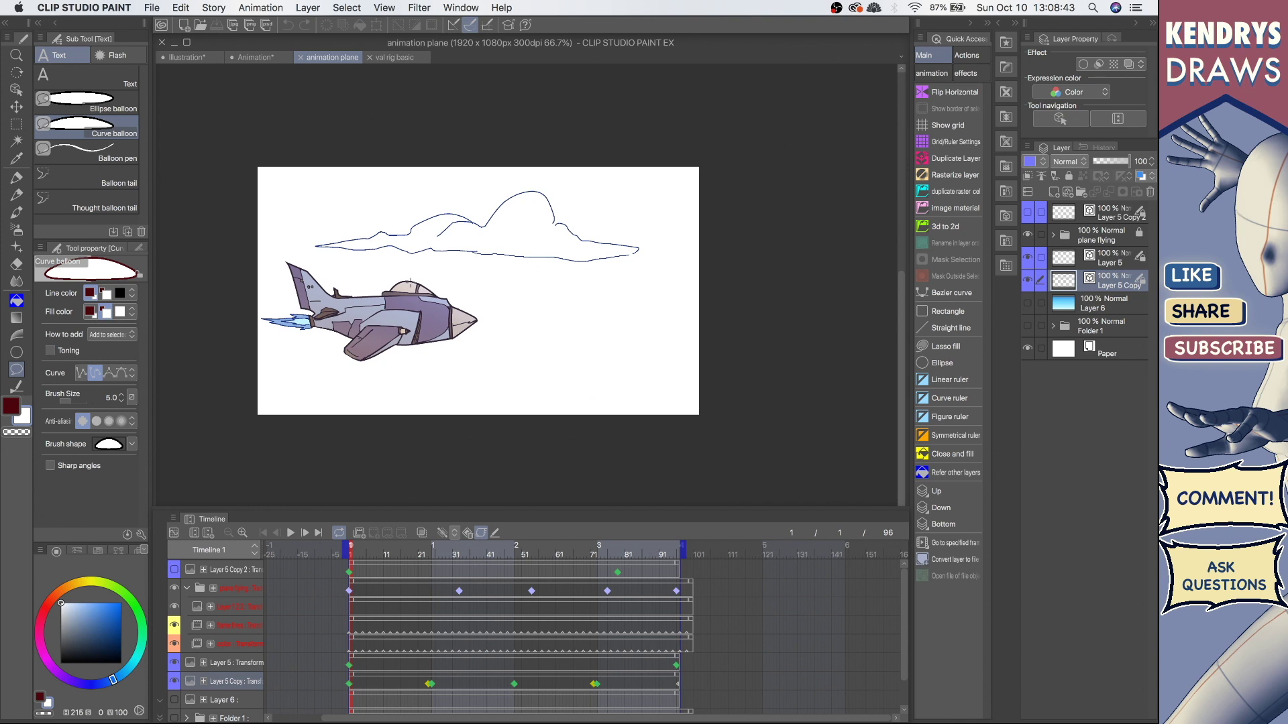
# Play and stop the jet animation, then switch to the val rig basic document.
pyautogui.click(291, 533)
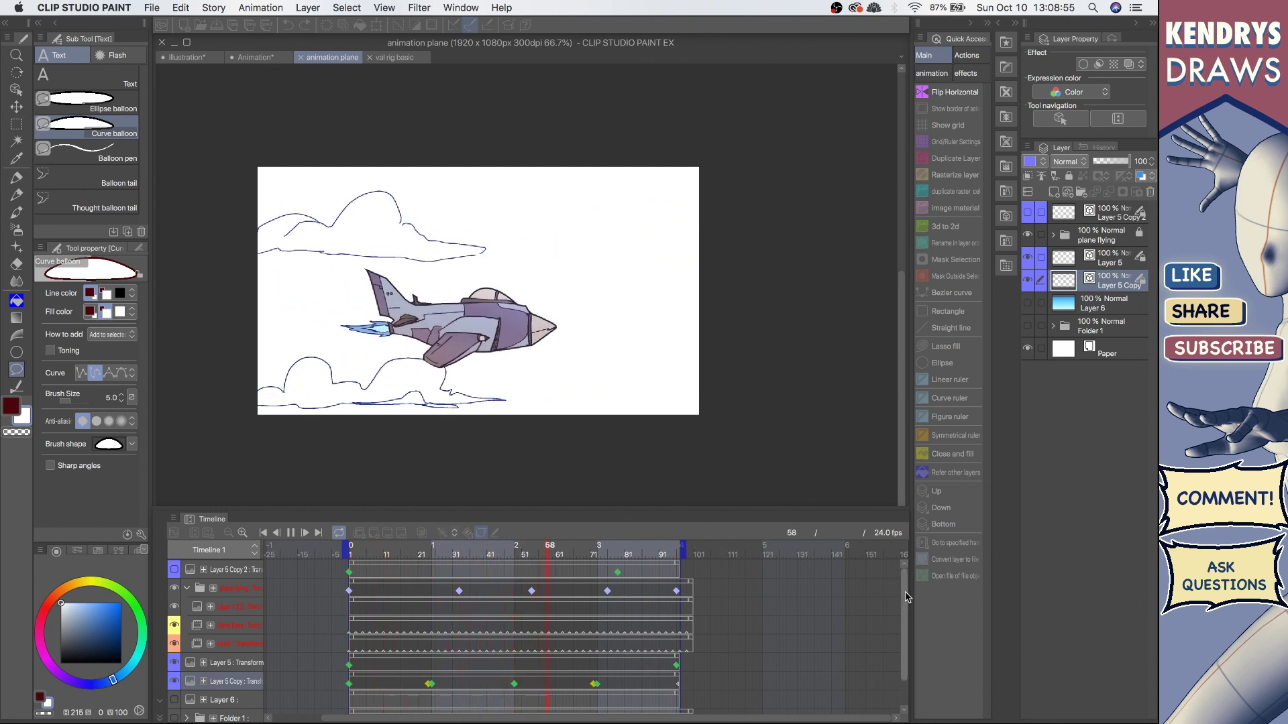
pyautogui.scroll(-2, 899, 593)
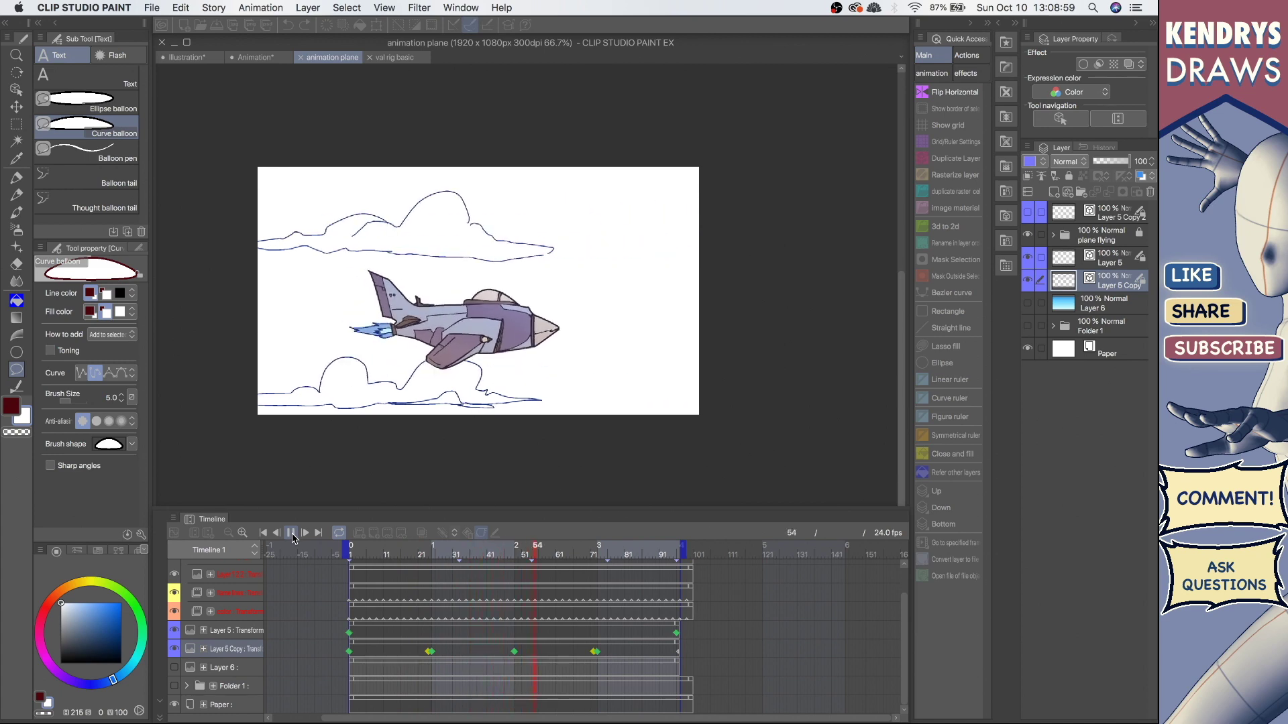
pyautogui.click(291, 533)
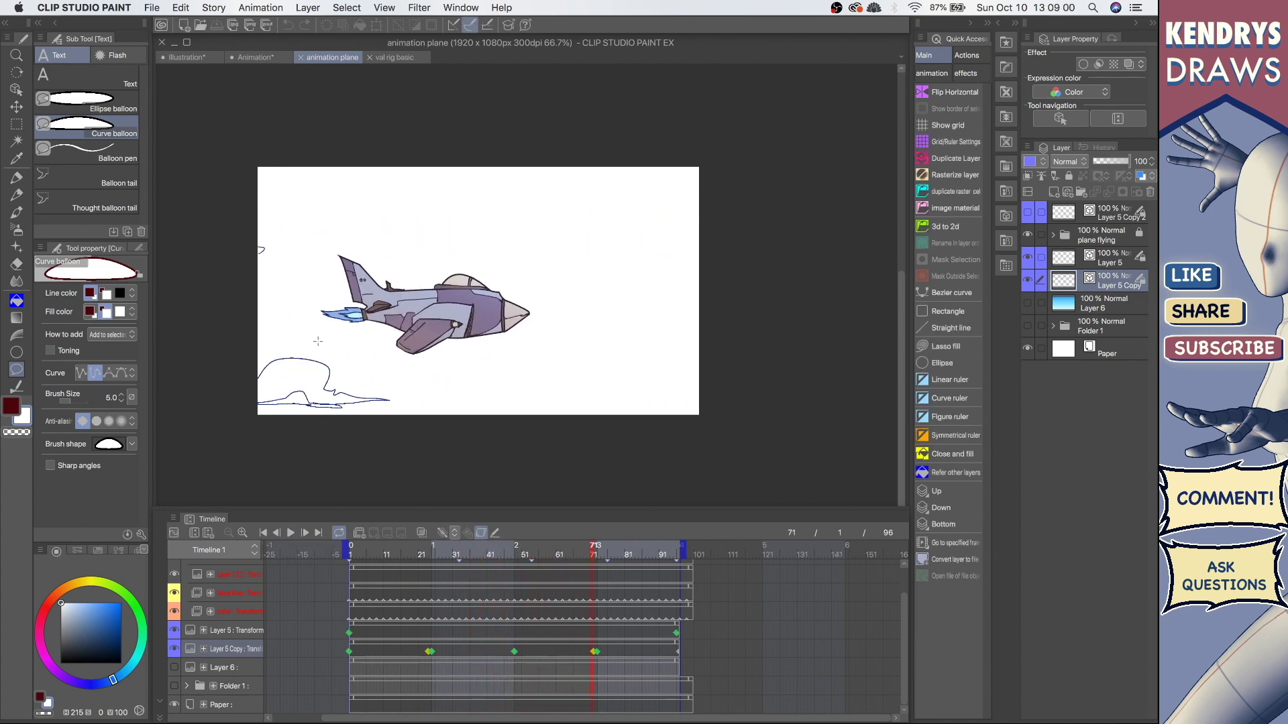
pyautogui.click(400, 59)
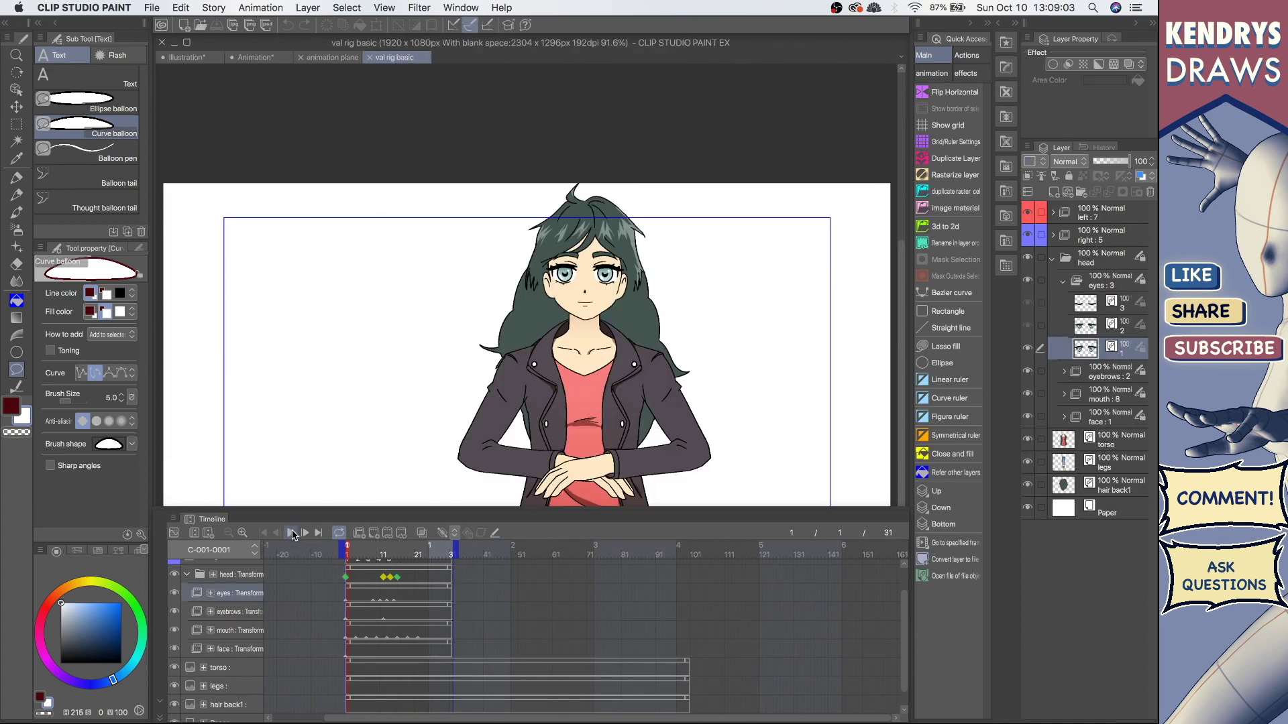
# Play and stop the character rig animation, then step forward one frame.
pyautogui.click(291, 533)
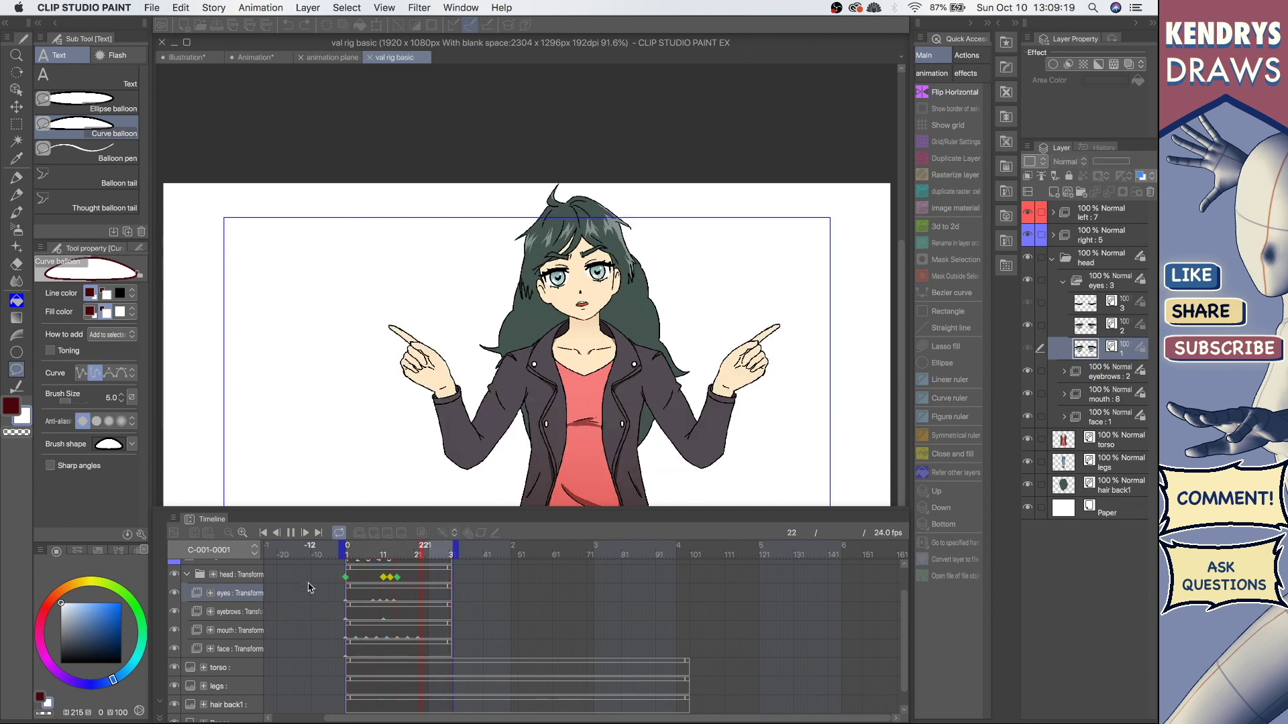
pyautogui.press('space')
pyautogui.moveTo(551, 401); pyautogui.dragTo(515, 346)
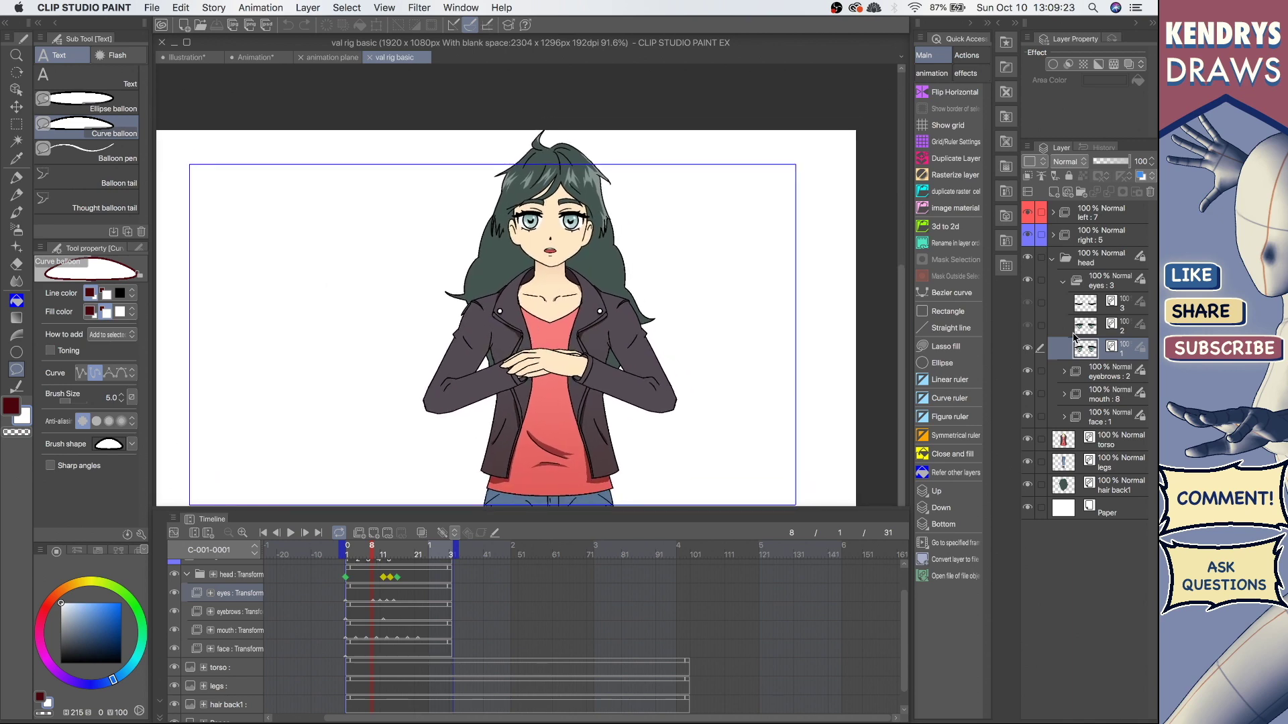
pyautogui.press('Right')
pyautogui.press('Right')
pyautogui.press('Right')
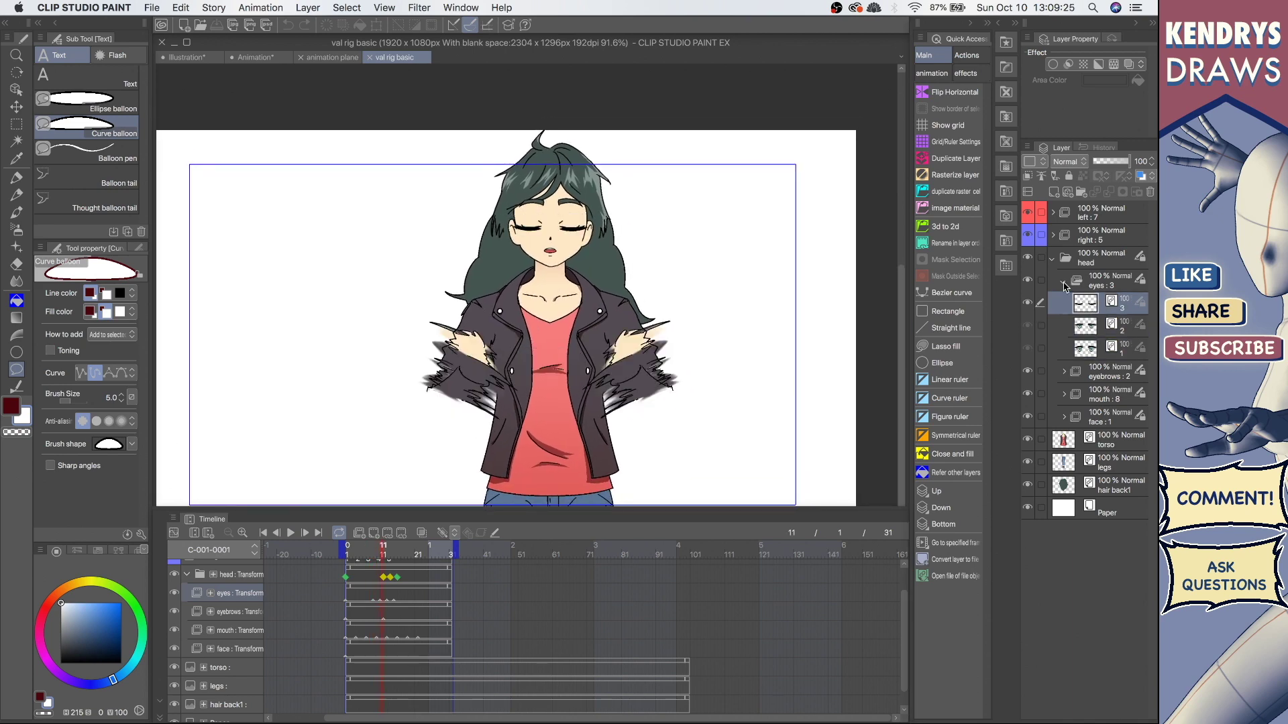
# In the torso file, show the yellow shirt layer plus choker and smiley print, then save.
pyautogui.click(1106, 440)
pyautogui.click(955, 575)
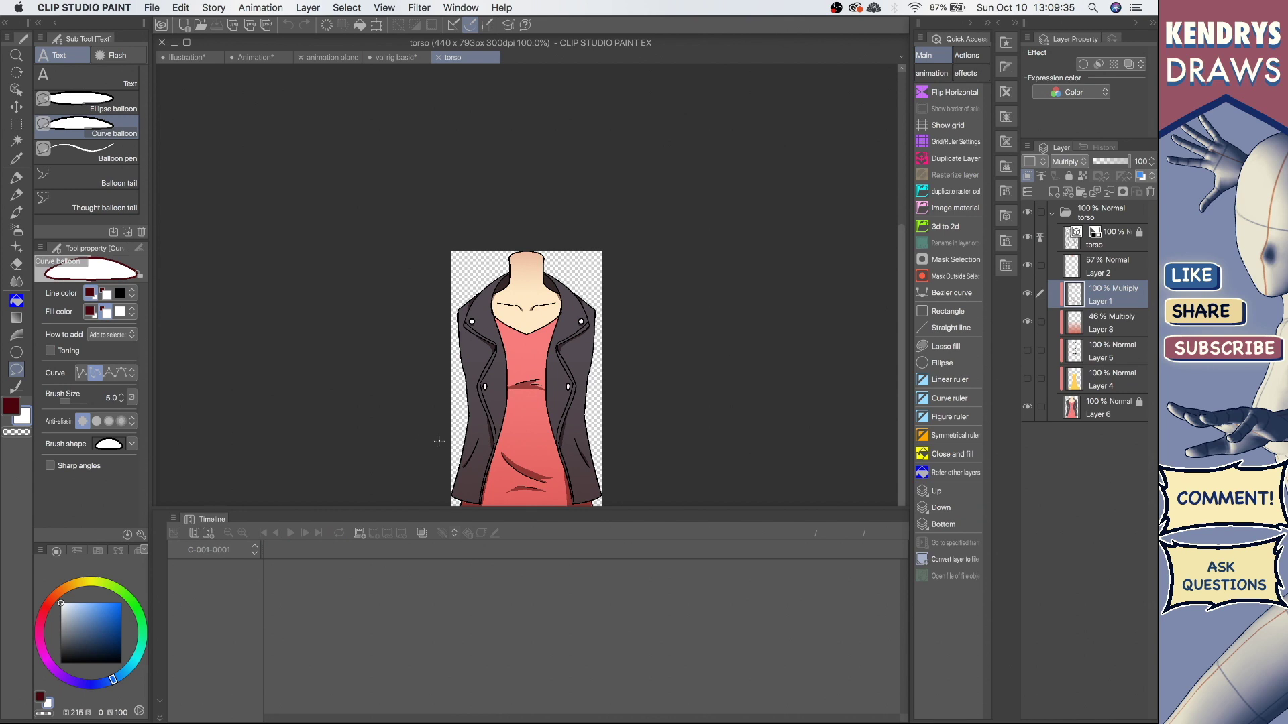
pyautogui.click(1028, 379)
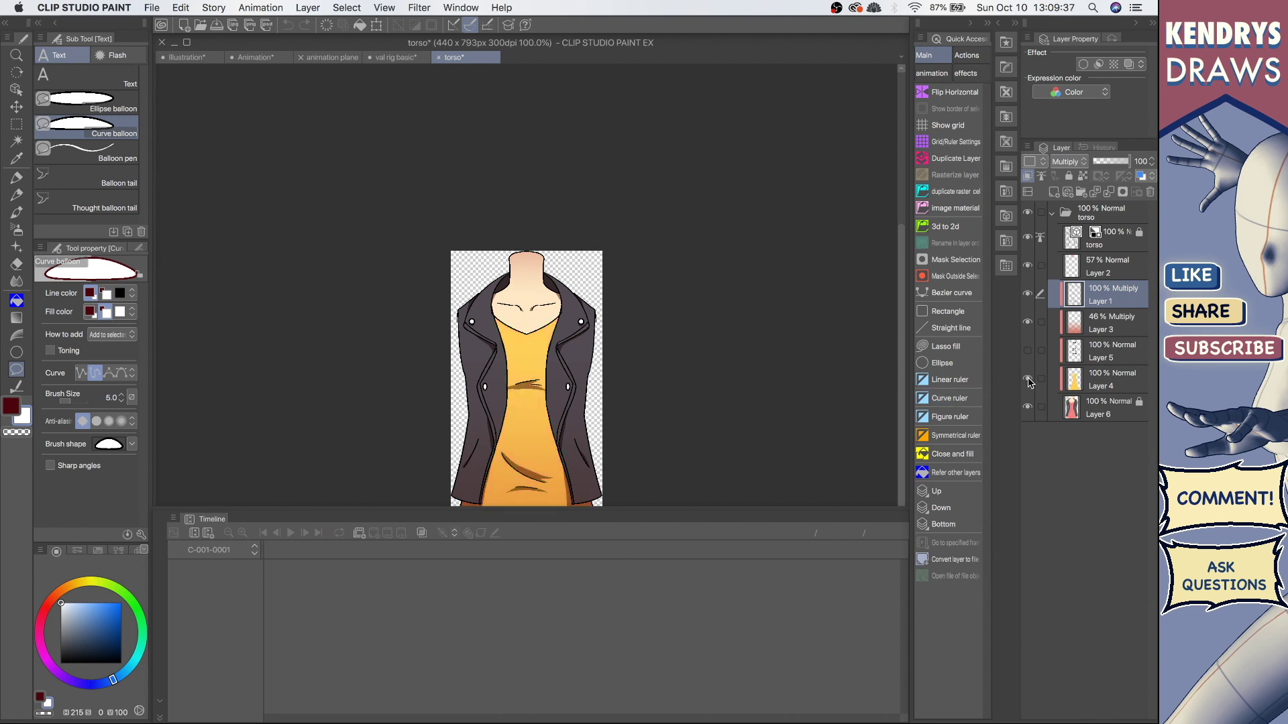
pyautogui.click(1027, 350)
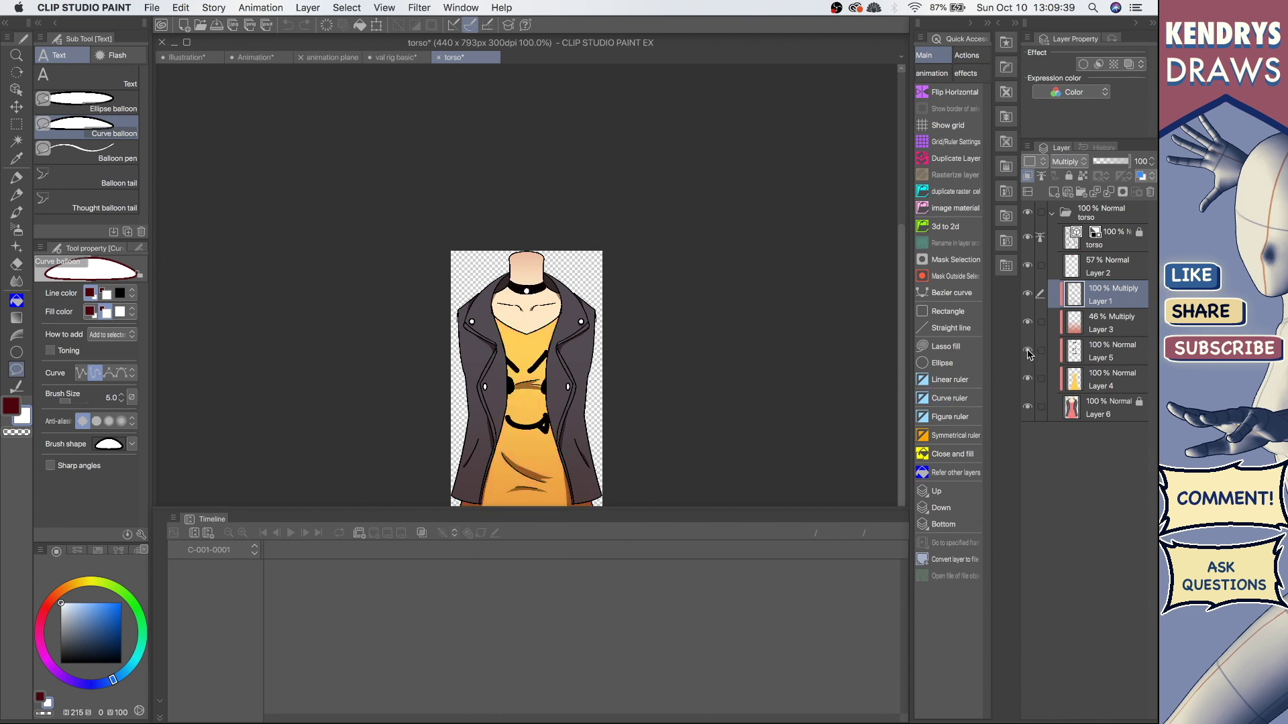
pyautogui.click(152, 7)
pyautogui.click(168, 88)
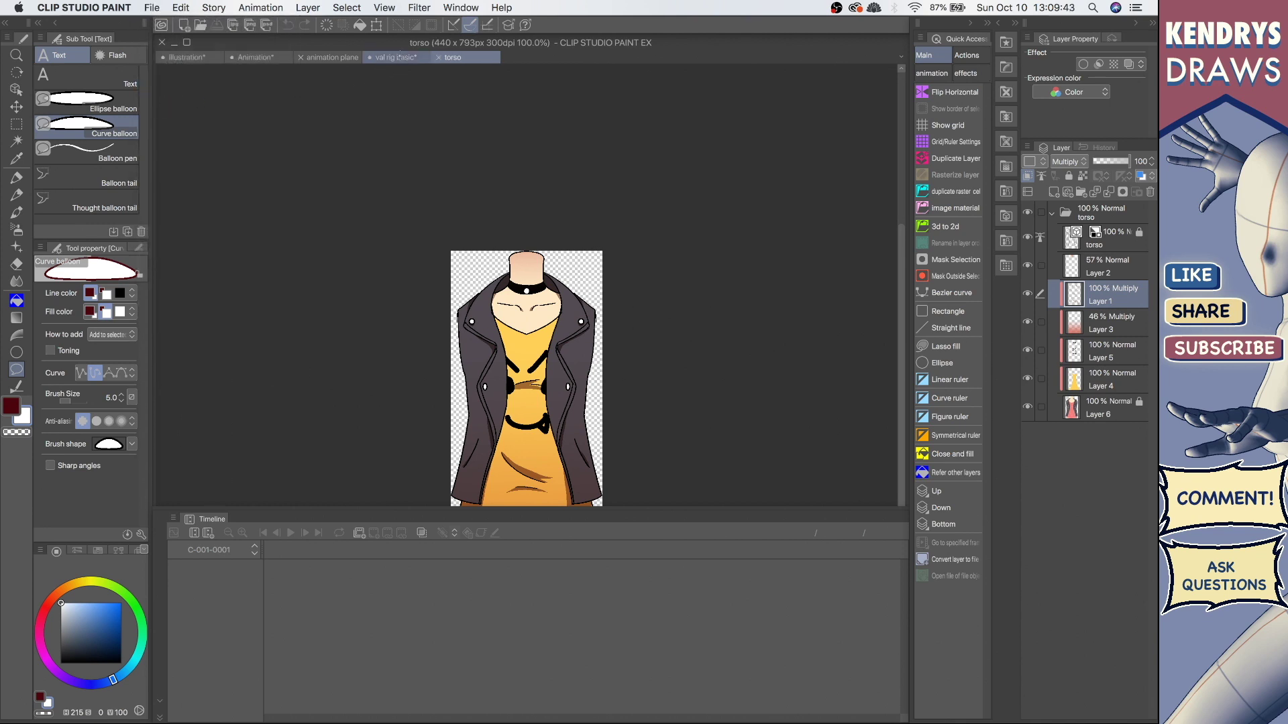
# Play the rig with the updated yellow torso, then go back to the animation plane document.
pyautogui.click(399, 57)
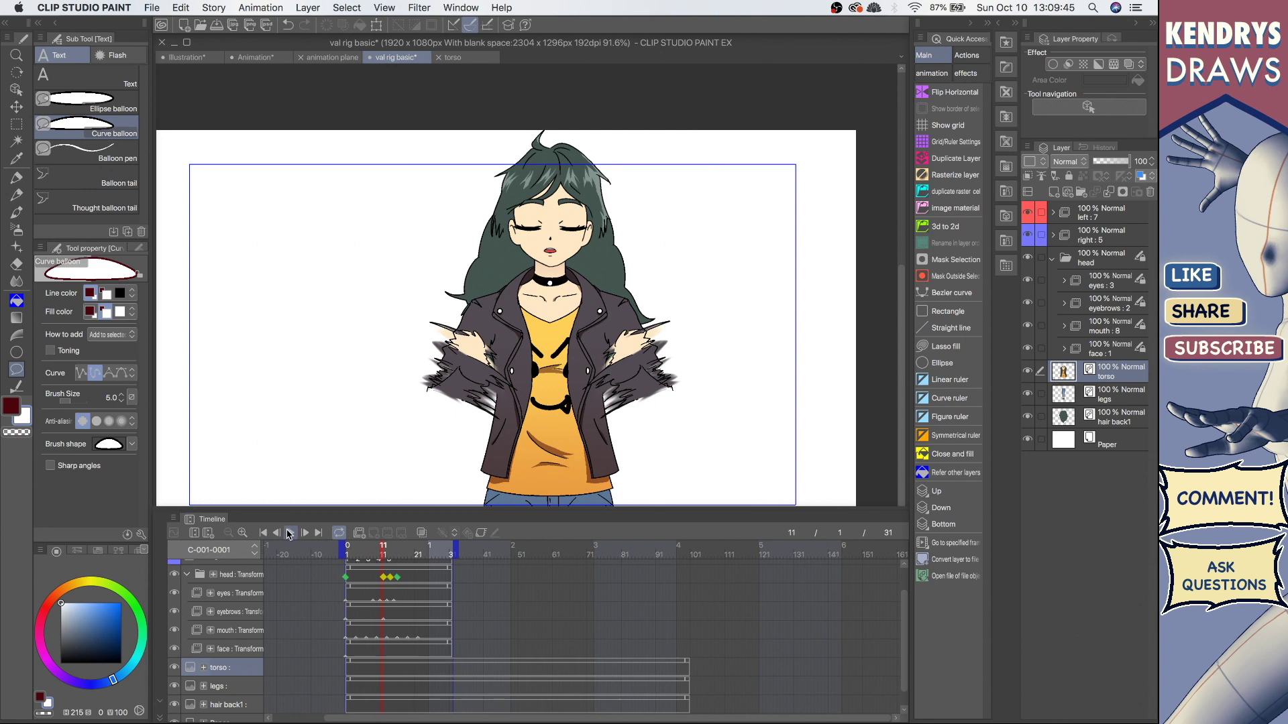
pyautogui.click(289, 533)
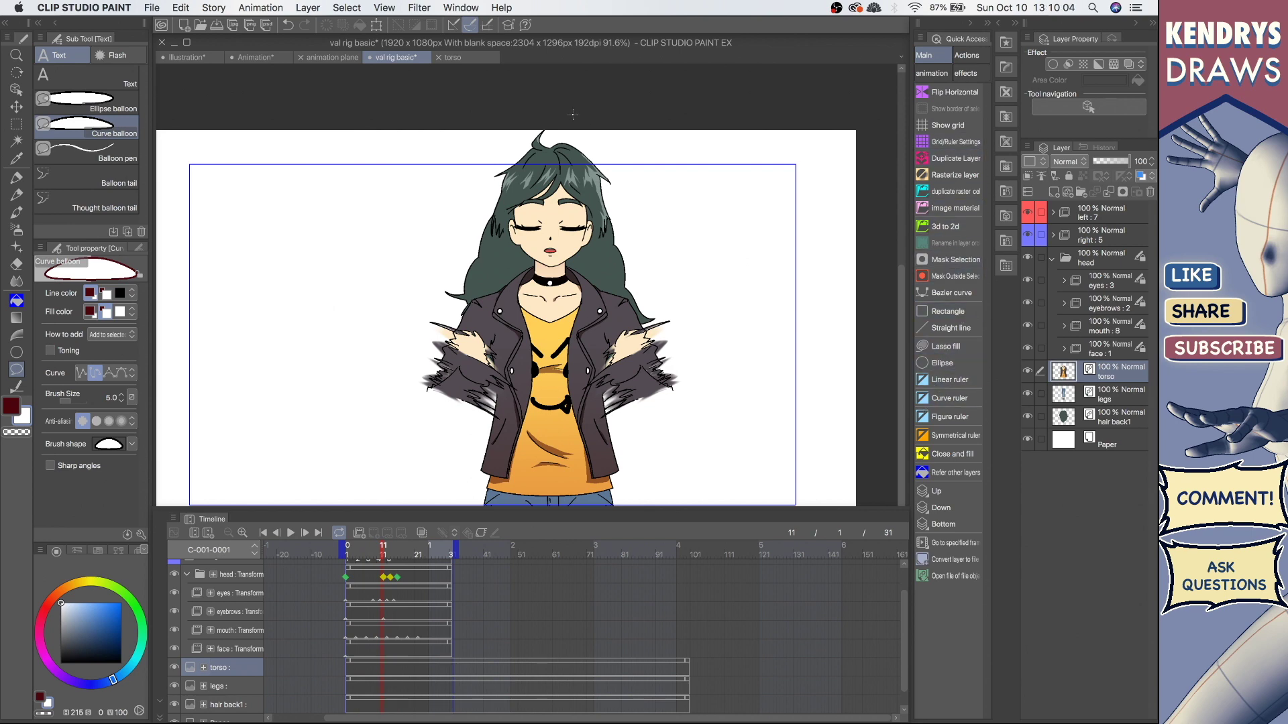
pyautogui.click(338, 60)
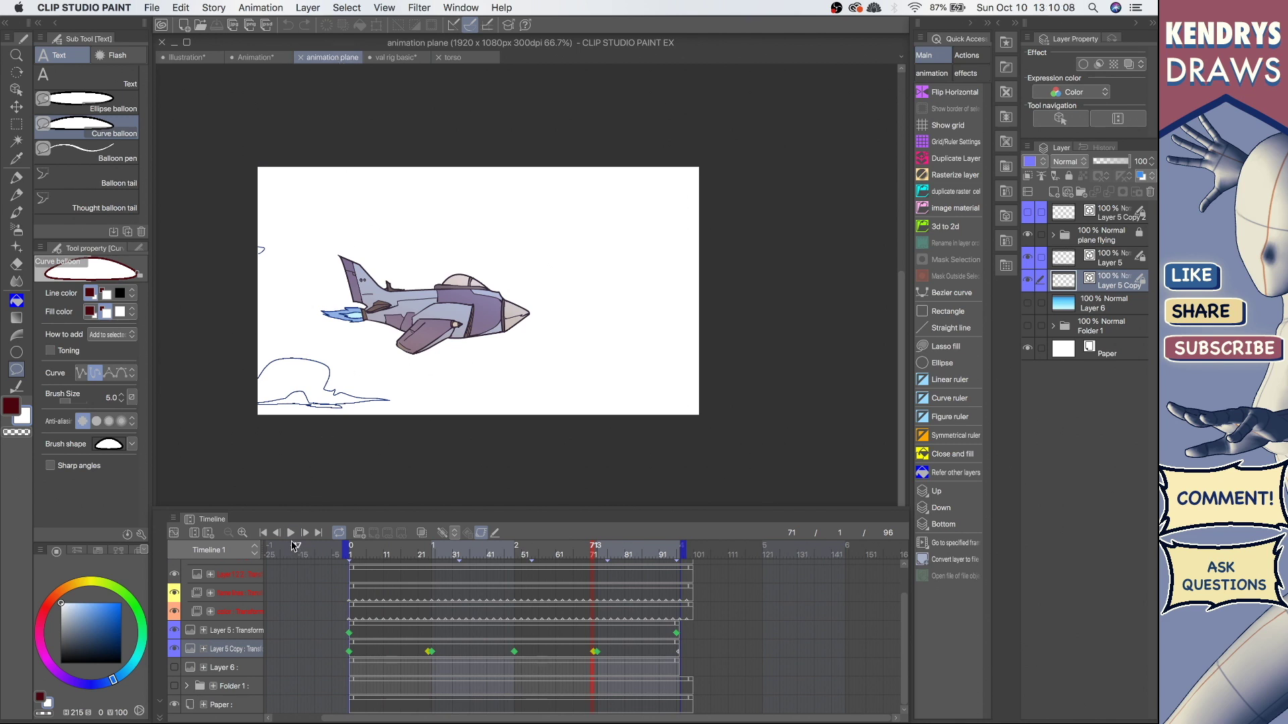
# Play the jet flying past the cloud outlines at 24 fps.
pyautogui.click(291, 533)
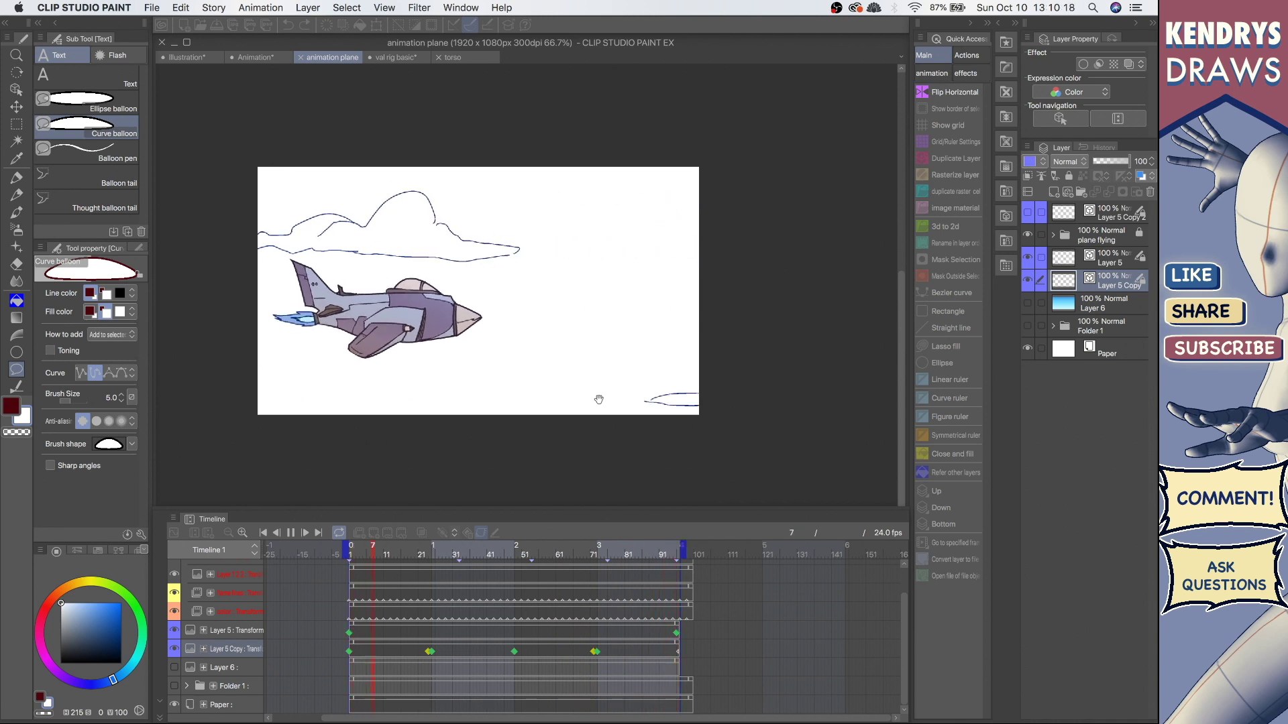
pyautogui.scroll(2, 456, 647)
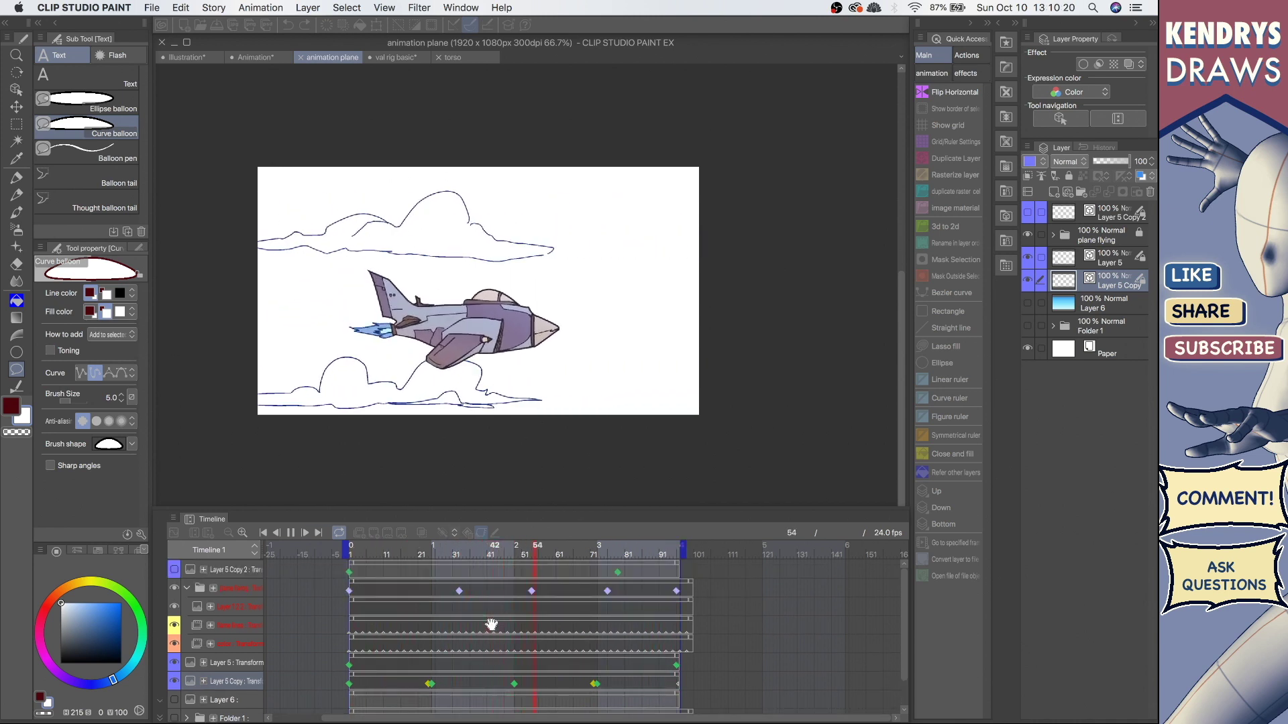